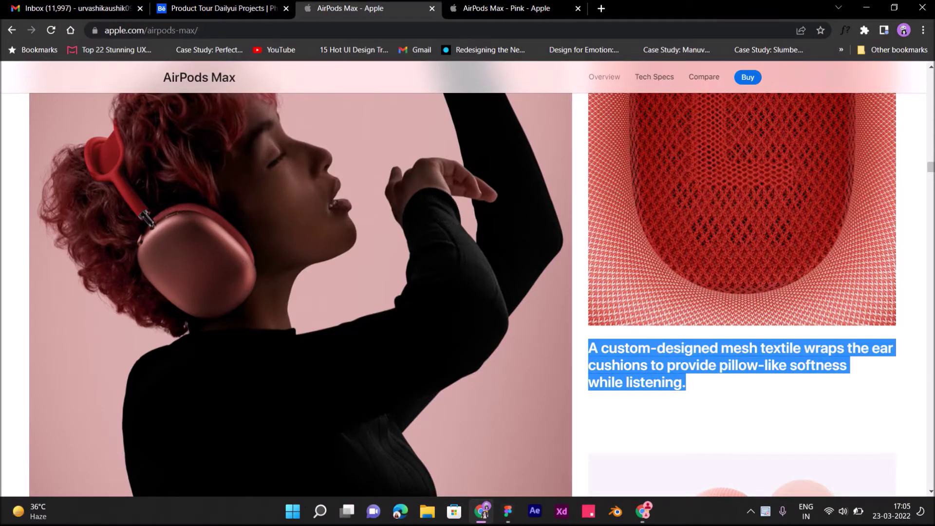
- Select the Sky Blue colour on Apple's Buy AirPods Max page
scroll(468, 277, "down", 5)
scroll(468, 277, "down", 5)
scroll(468, 277, "down", 5)
scroll(468, 277, "down", 5)
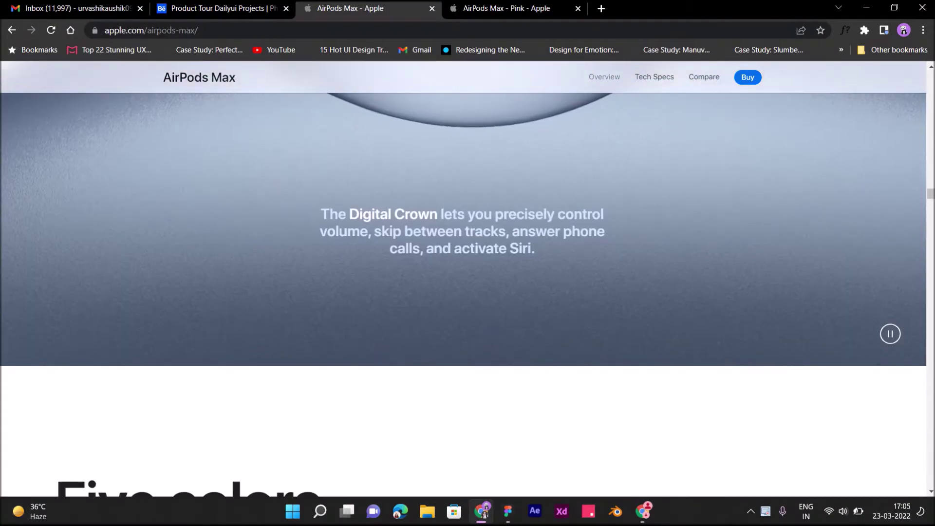
key("ctrl+Tab")
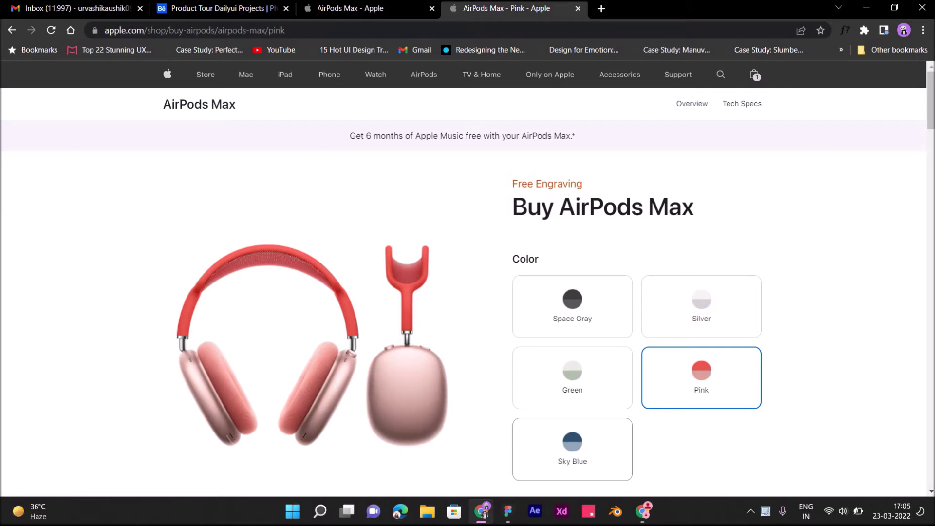
left_click(572, 448)
- Copy the Sky Blue product image and paste it into the Figma iPhone 13 mini frame
right_click(424, 250)
key("Escape")
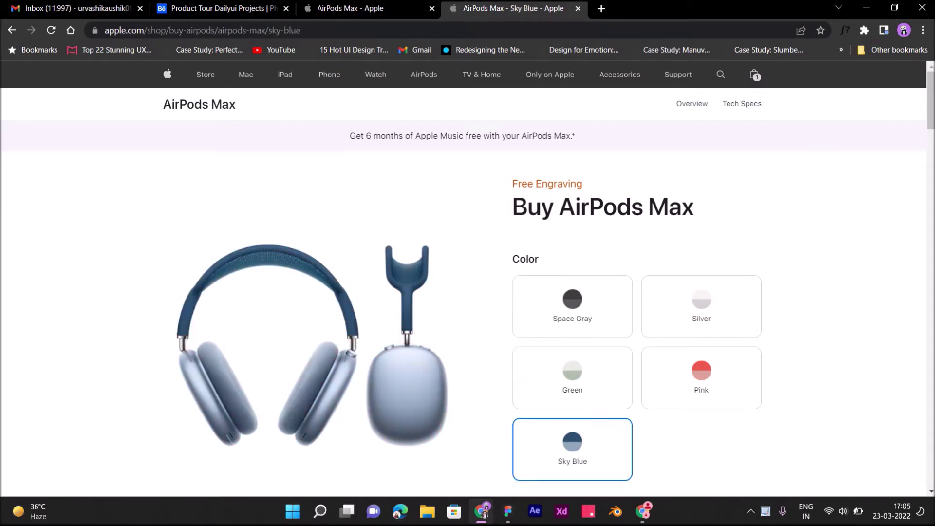
key("alt+Tab")
key("ctrl+v")
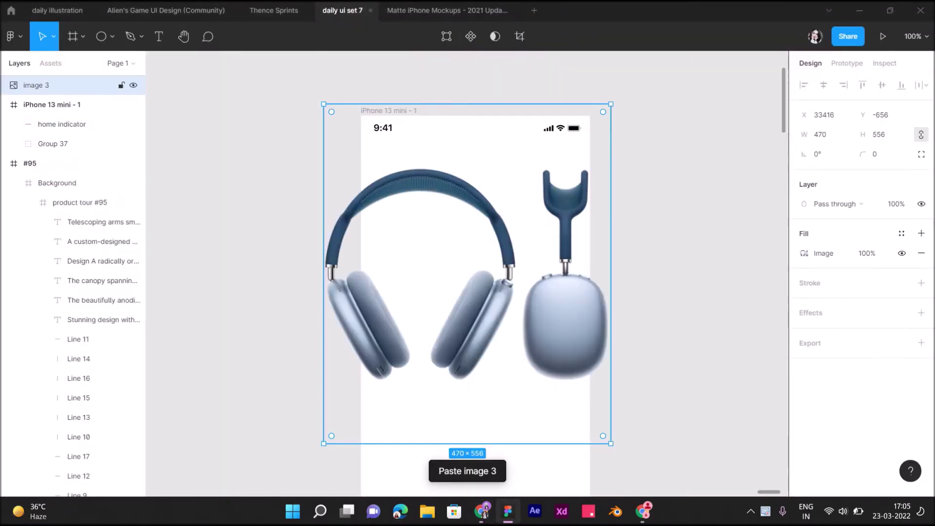
- Shrink the headphones image to 324 wide, duplicate it, and move both into the frame
left_click_drag(611, 444, 531, 350)
mouse_move(438, 243)
left_mouse_down()
mouse_move(477, 311)
mouse_move(476, 278)
left_mouse_up()
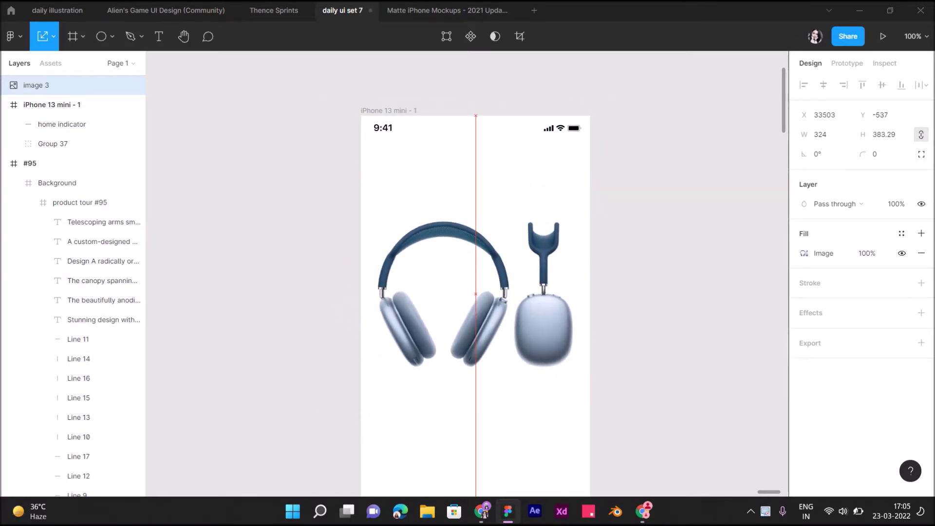
key("ctrl+v")
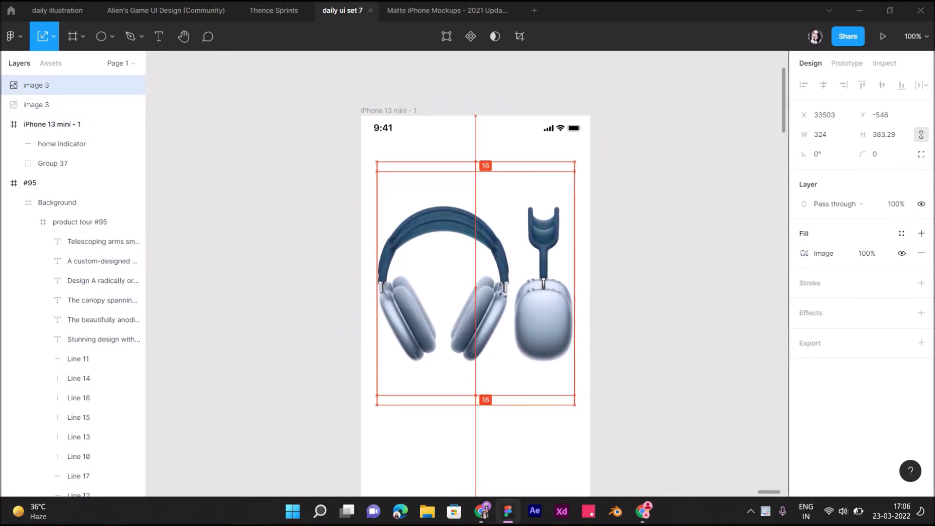
left_click(73, 105, "shift")
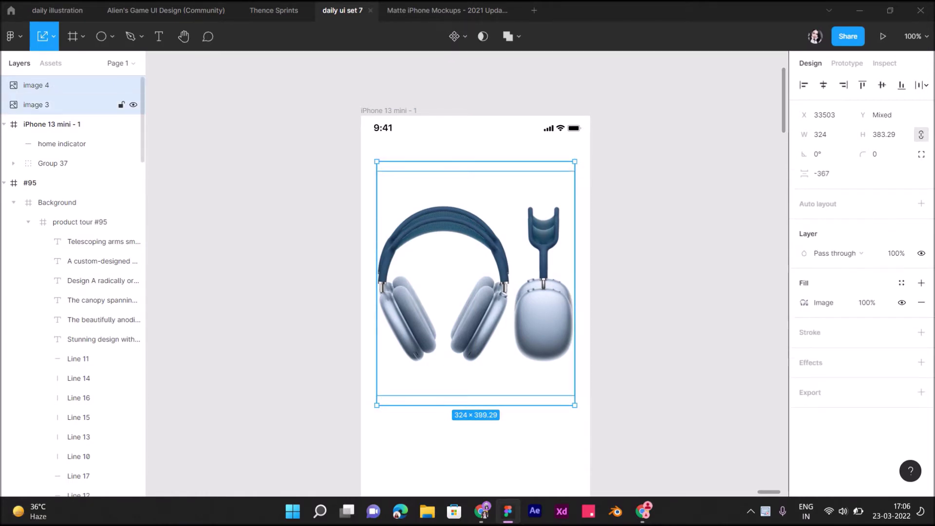
mouse_move(48, 95)
left_mouse_down()
mouse_move(49, 133)
mouse_move(48, 120)
left_mouse_up()
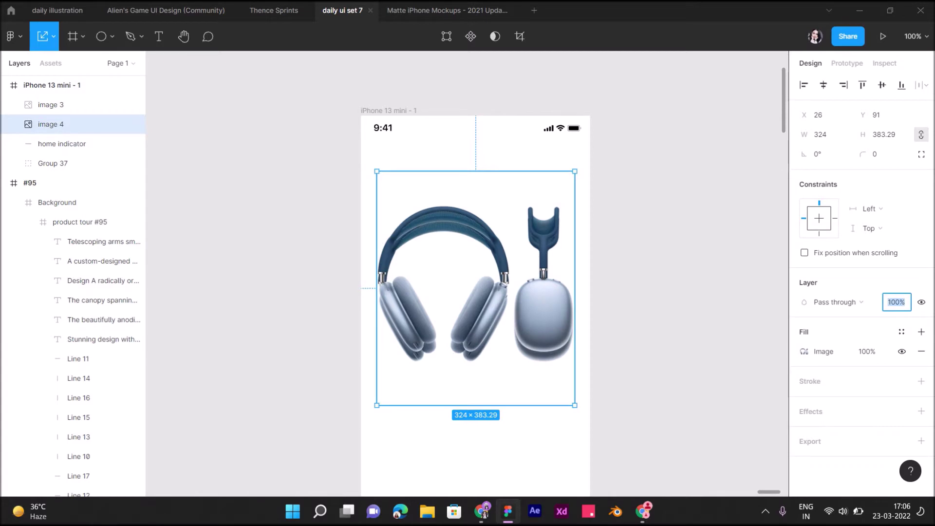
- Give the duplicate, image 4, 20% opacity and a layer blur
type("20")
key("Return")
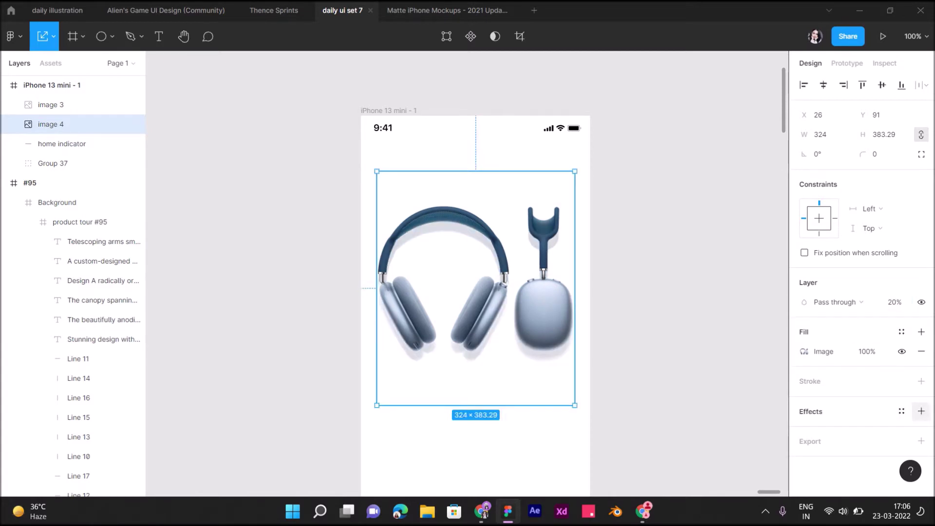
left_click(921, 411)
left_click(837, 431)
left_click(843, 445)
left_click(804, 431)
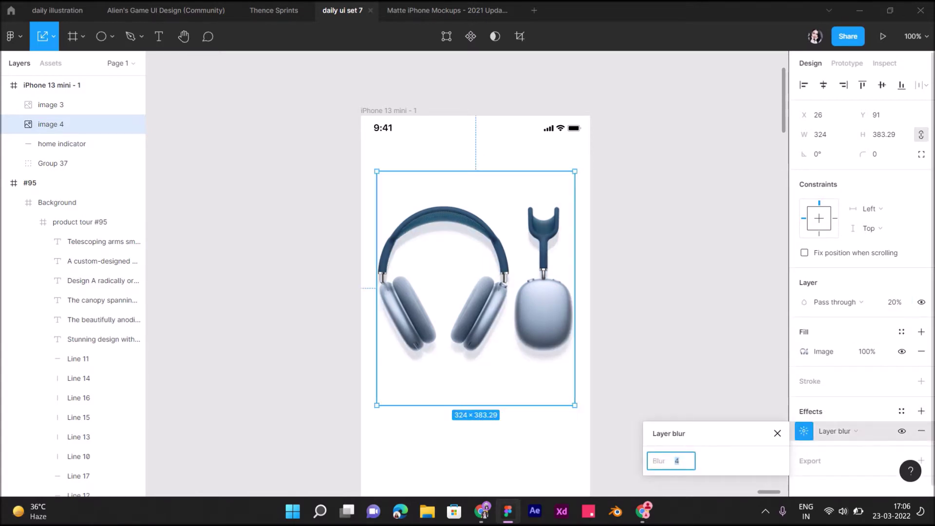
left_click_drag(673, 462, 674, 461)
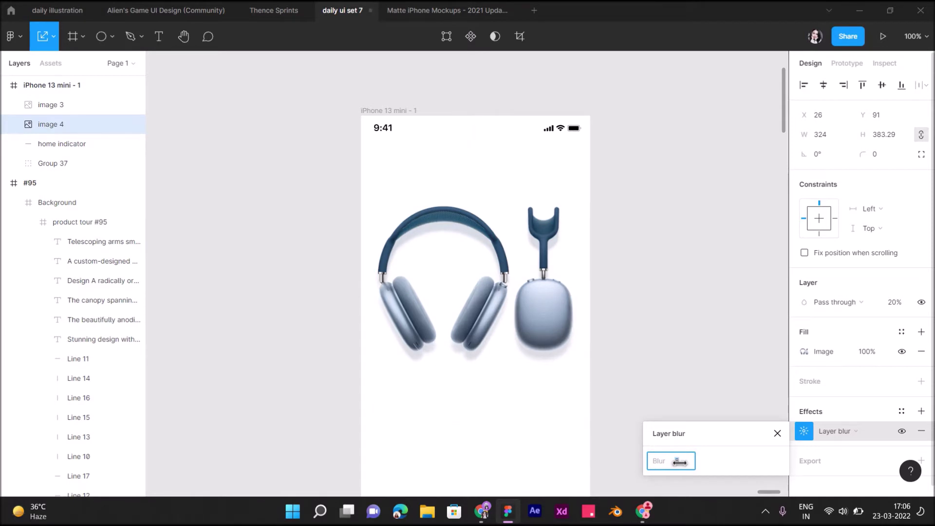
left_click_drag(737, 466, 741, 466)
left_click(51, 105)
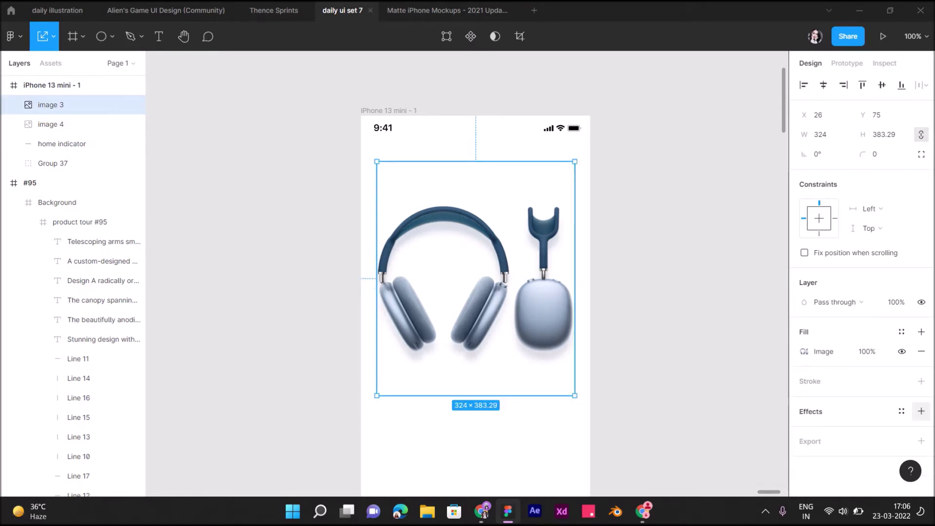
- Add a drop shadow to image 3 coloured 8398AD, sampled from the headphones
left_click(921, 411)
left_click(804, 431)
left_click(657, 442)
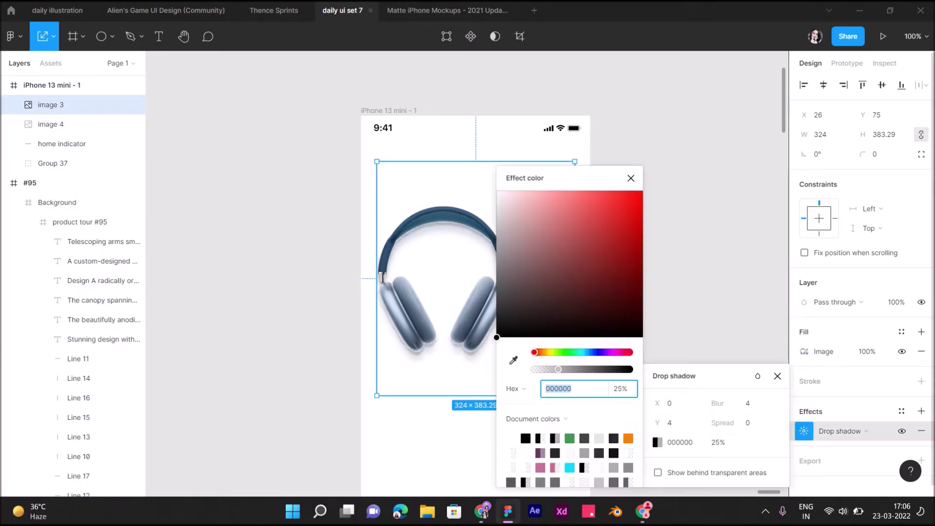
left_click(513, 360)
left_click(414, 322)
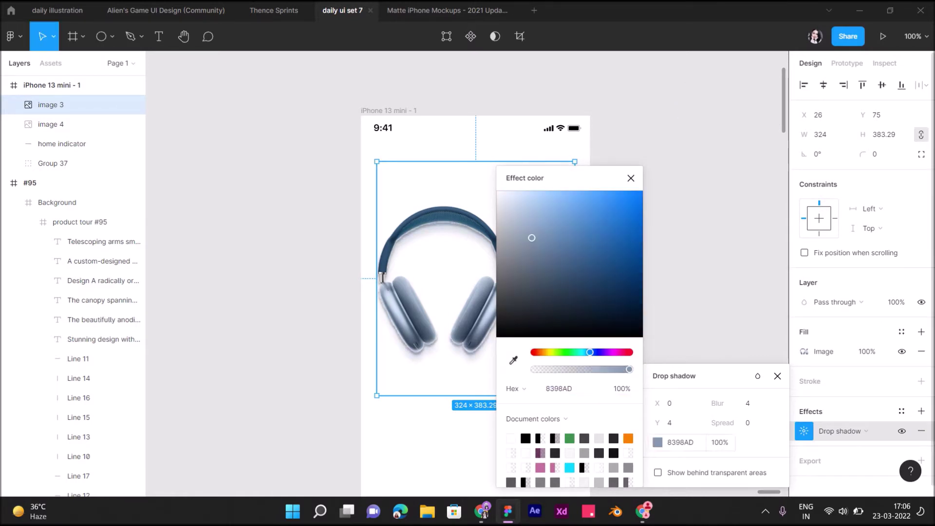
- Set the shadow to 30% opacity and raise its blur above 15
left_click(748, 404)
type("8")
key("Return")
type("15")
key("Tab")
key("Tab")
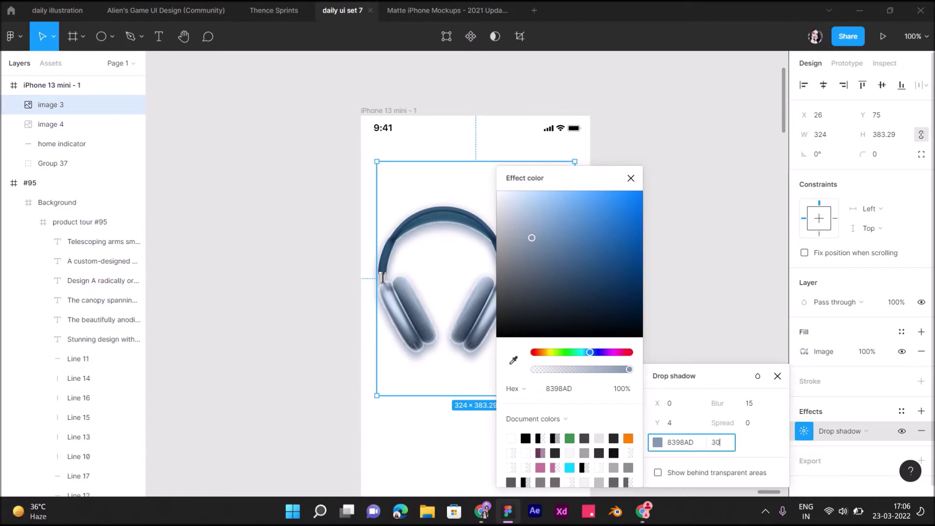
type("0")
key("Return")
left_click_drag(718, 403, 784, 399)
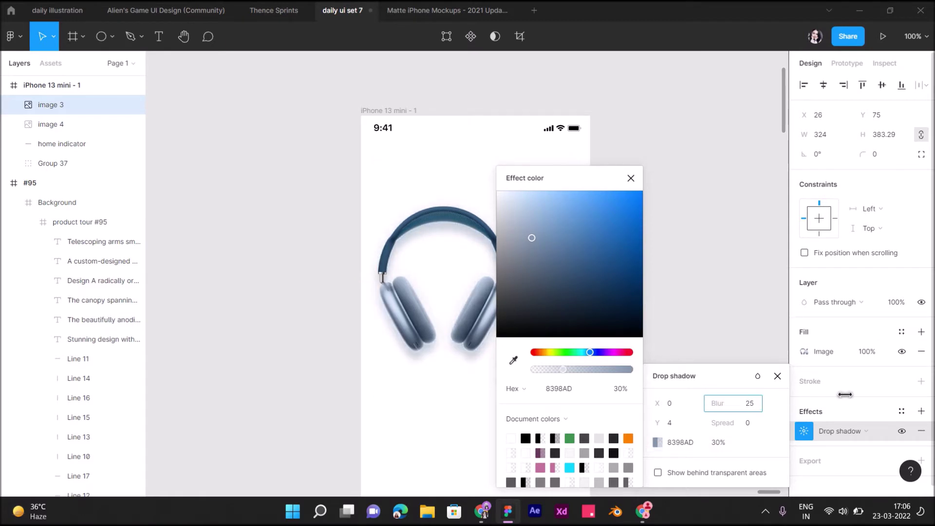
left_click(631, 178)
left_click(682, 219)
scroll(682, 220, "down", 3)
scroll(476, 273, "down", 2)
scroll(476, 273, "up", 3)
- Nudge the blurred copy, image 4, slightly offset to X 37, Y 69 beneath the headphones
left_click(476, 238)
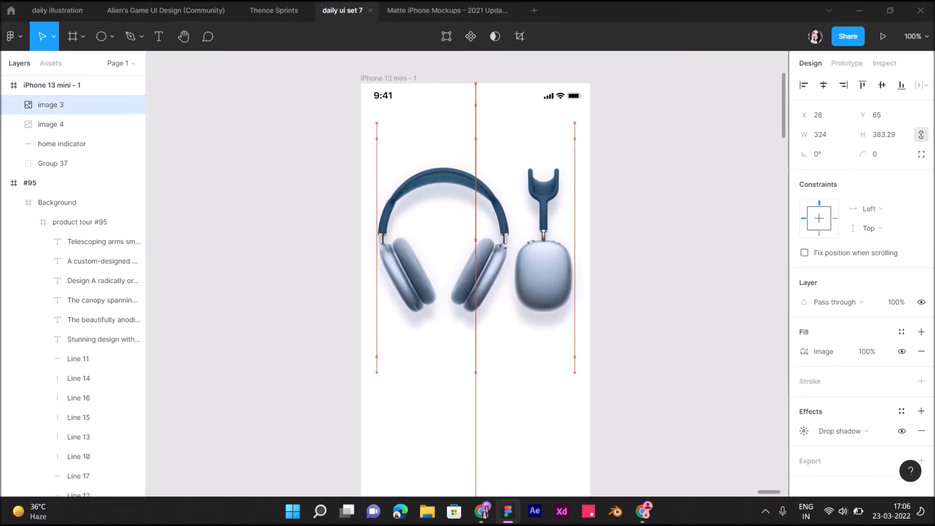
left_click(73, 124)
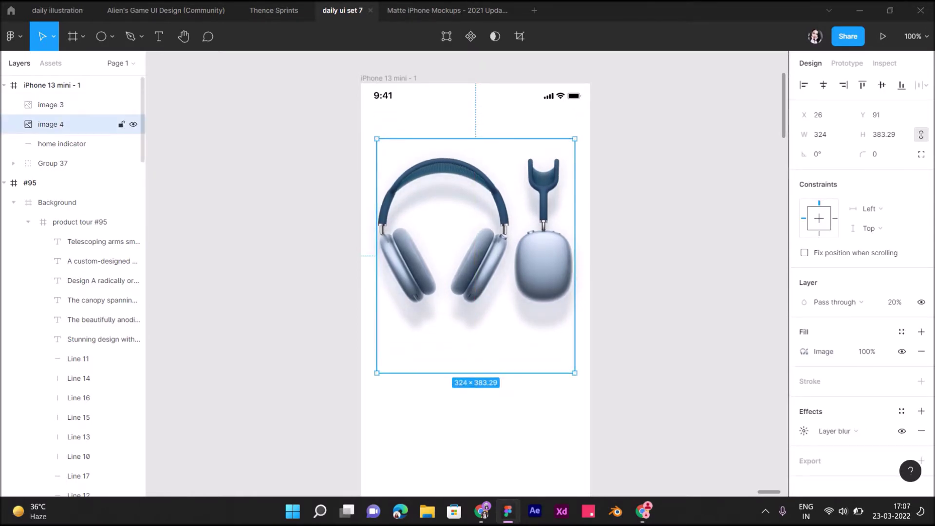
key("shift+Up")
key("Right")
key("Right")
key("Right")
key("Up")
key("Up")
key("Up")
key("Left")
key("Left")
key("Up")
key("Up")
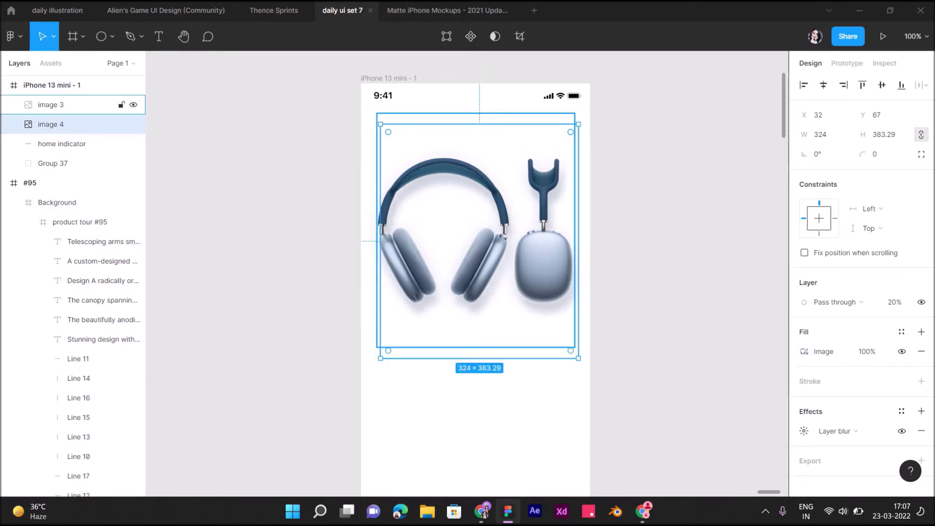
key("Right")
key("Right")
key("Right")
key("shift+Up")
key("Up")
key("Down")
key("Down")
key("Down")
key("Left")
key("Left")
key("Left")
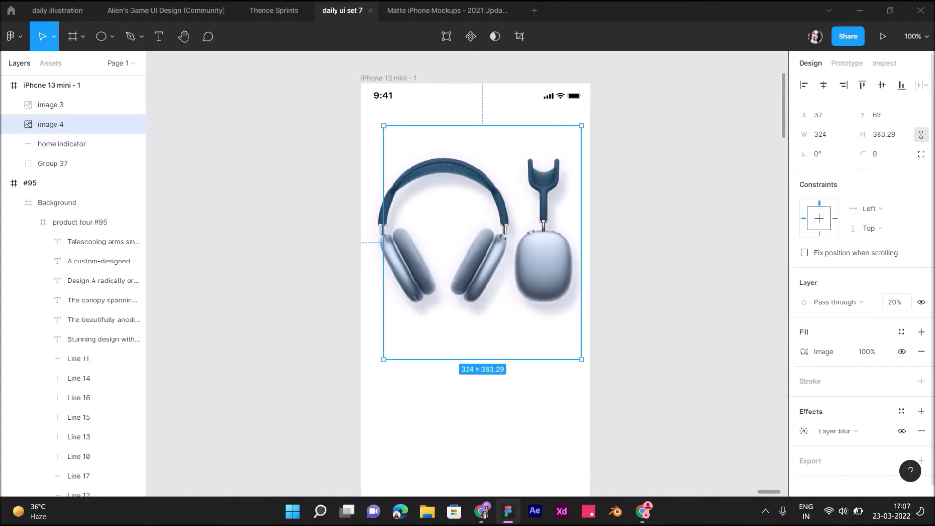
key("Escape")
scroll(475, 272, "down", 2)
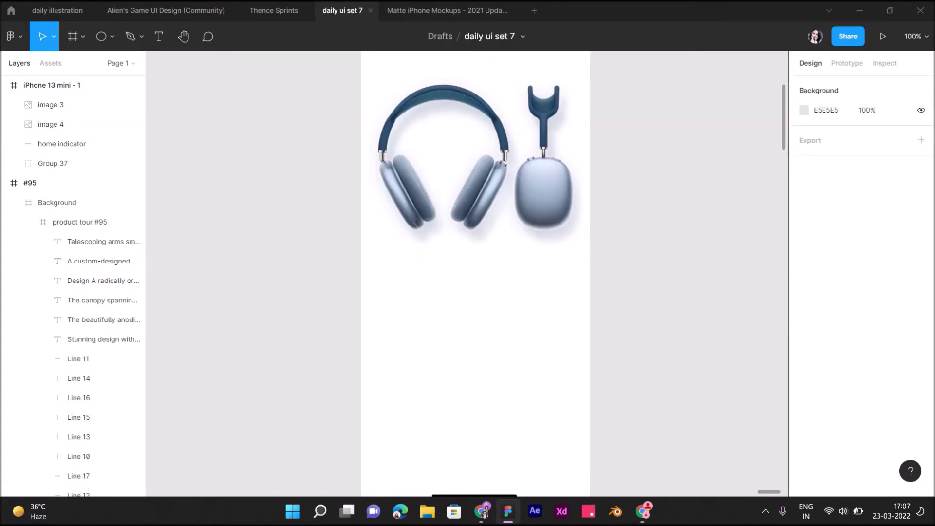
- Draw a full-width panel over the frame's lower half with smoothly rounded corners
scroll(475, 273, "down", 3)
left_click(112, 36)
left_click(78, 65)
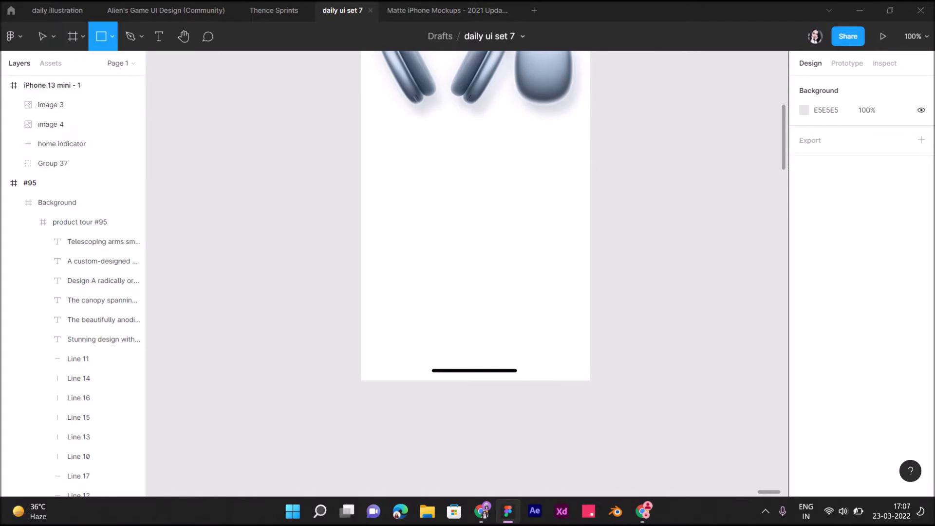
left_click_drag(362, 125, 590, 421)
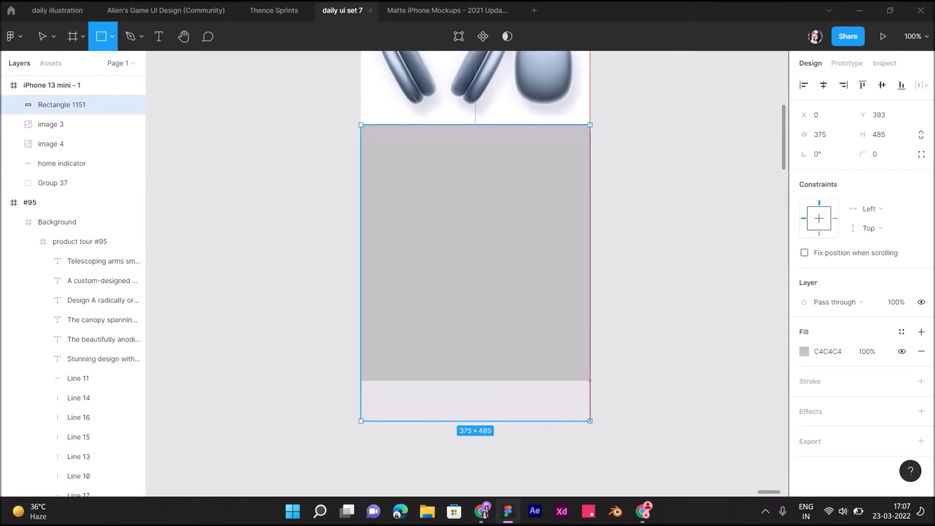
left_click_drag(860, 156, 136, 160)
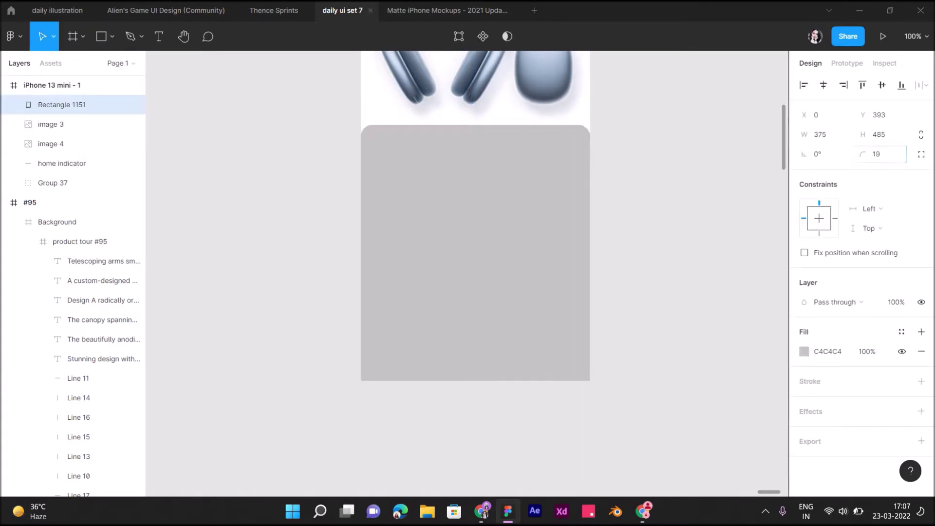
type("20")
left_click(922, 153)
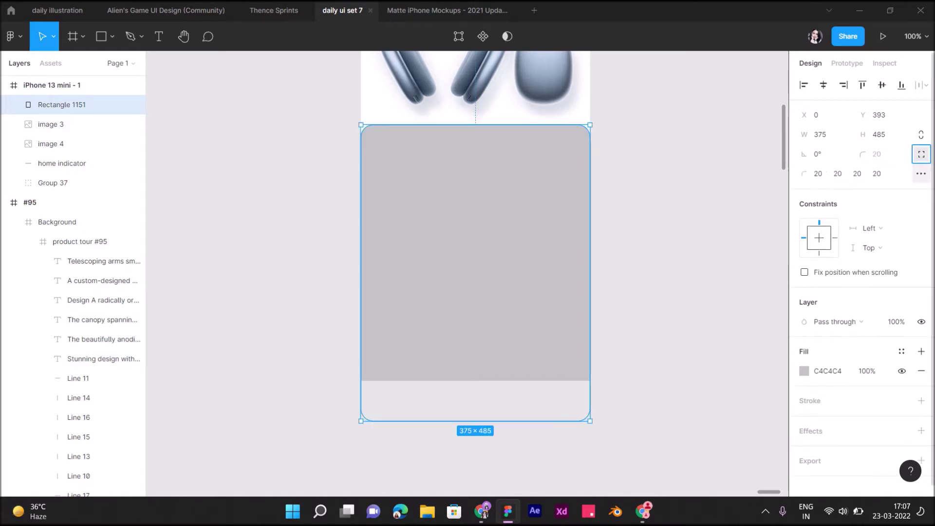
left_click(921, 173)
left_click_drag(656, 204, 729, 205)
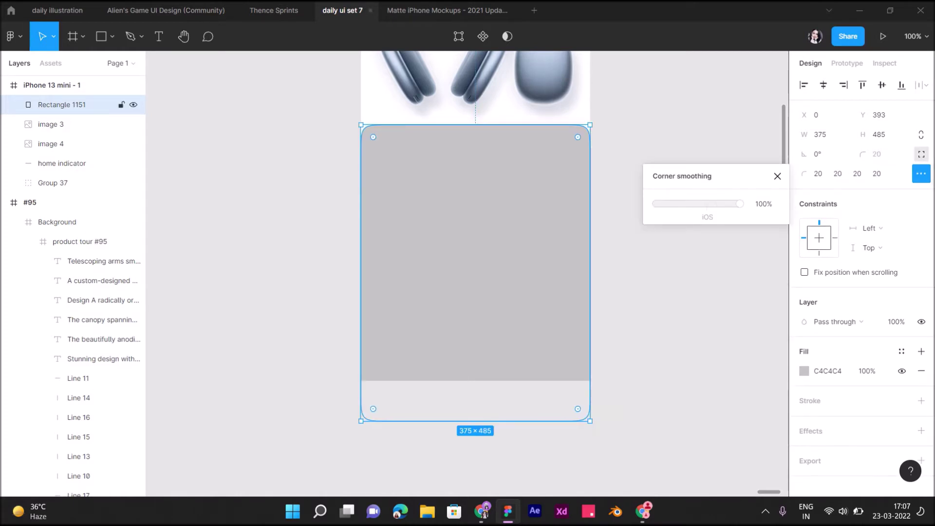
- Move the home indicator above the panel and fill the panel white
left_click_drag(62, 163, 62, 102)
left_click(62, 124)
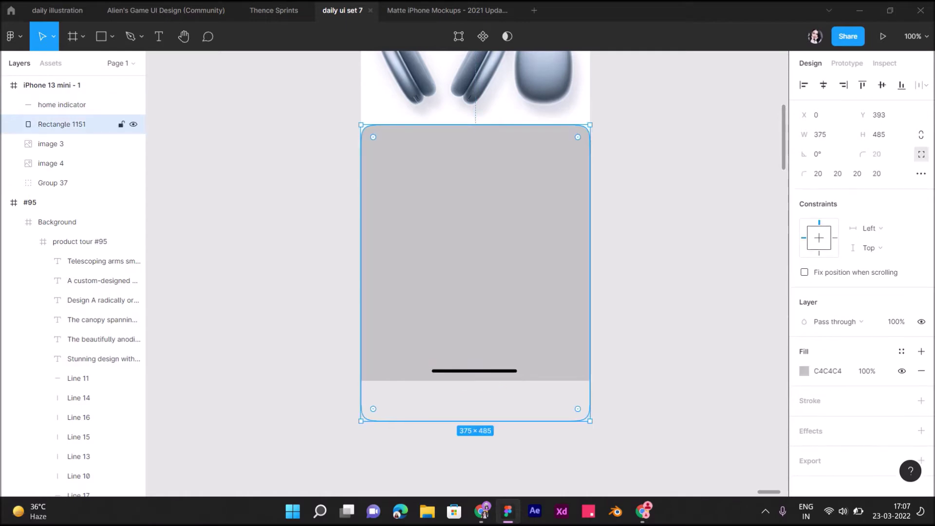
left_click(804, 371)
left_click_drag(674, 226, 643, 190)
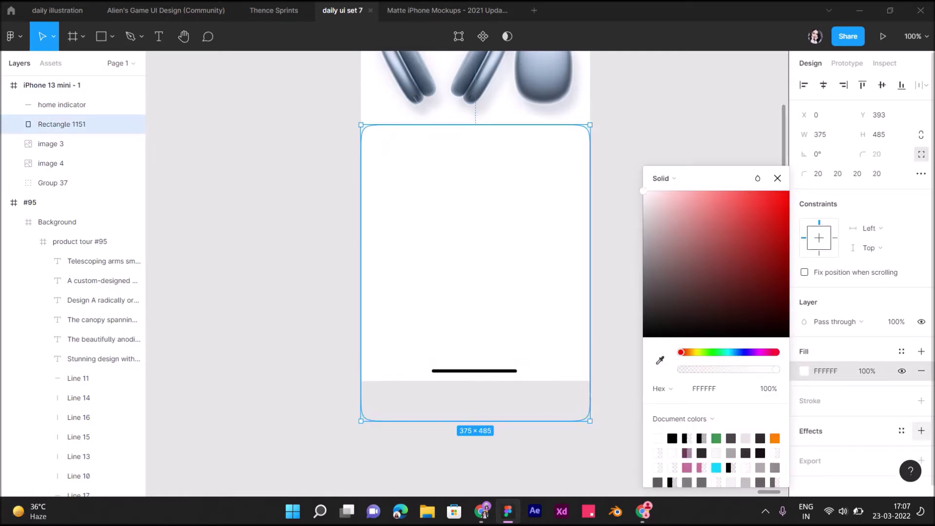
left_click(922, 431)
- Give the white card a light blue BBCCDF drop shadow at 50% with blur 13
left_click(804, 450)
left_click_drag(656, 433, 654, 436)
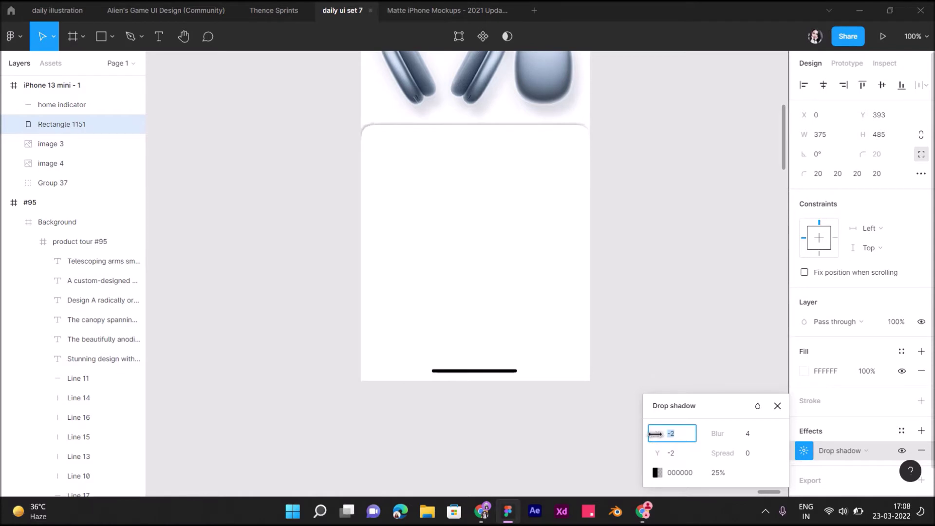
type("0")
left_click(657, 472)
left_click(513, 361)
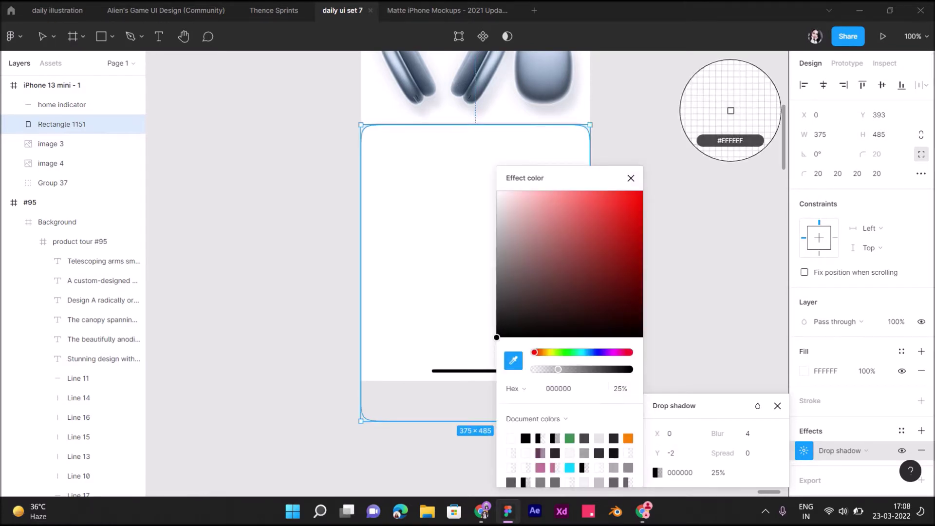
left_click(731, 111)
type("50")
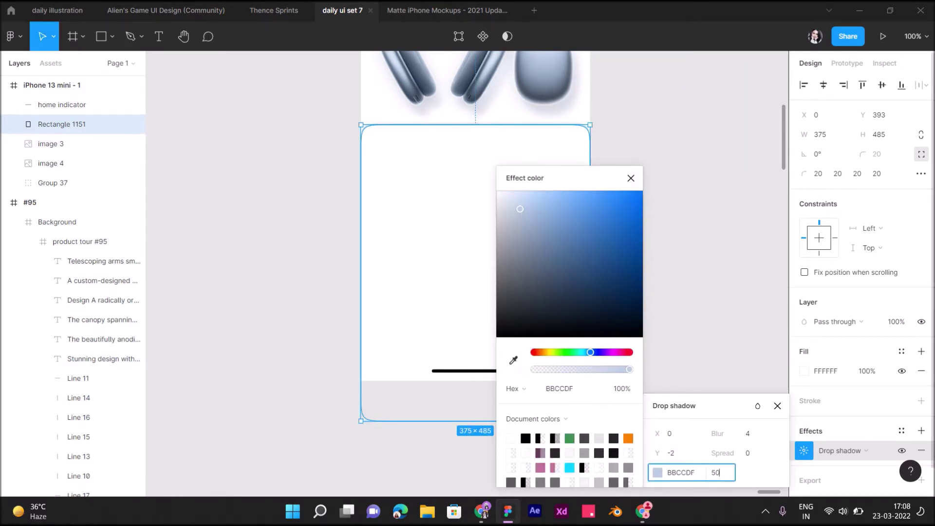
left_click_drag(718, 434, 792, 433)
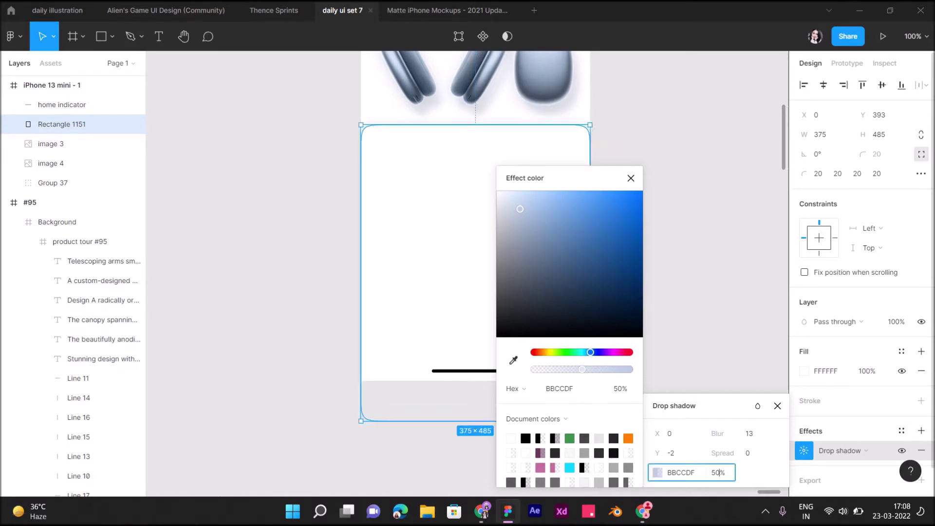
key("Escape")
scroll(468, 273, "up", 3)
scroll(475, 243, "up", 3)
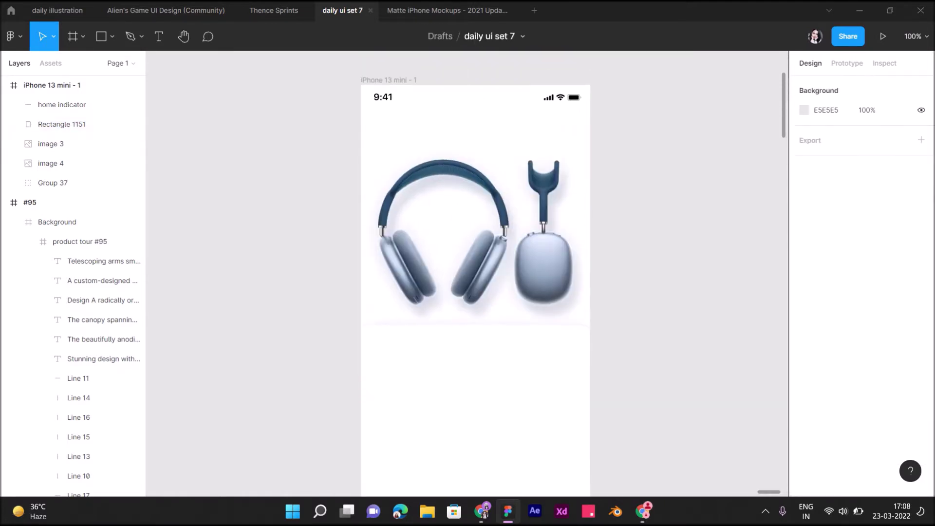
- Group image 3 and image 4 and scale the group down proportionally
left_click(51, 144)
left_click(51, 163, "shift")
right_click(62, 163)
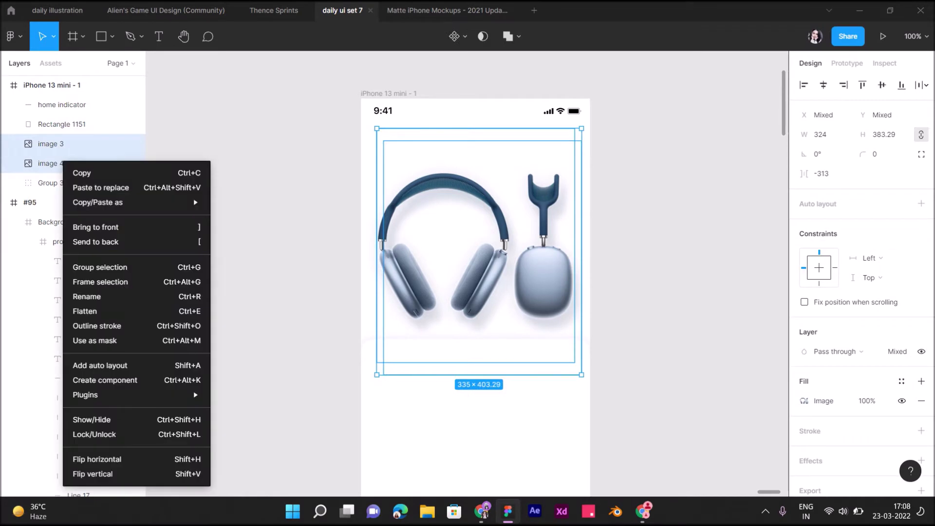
left_click(88, 267)
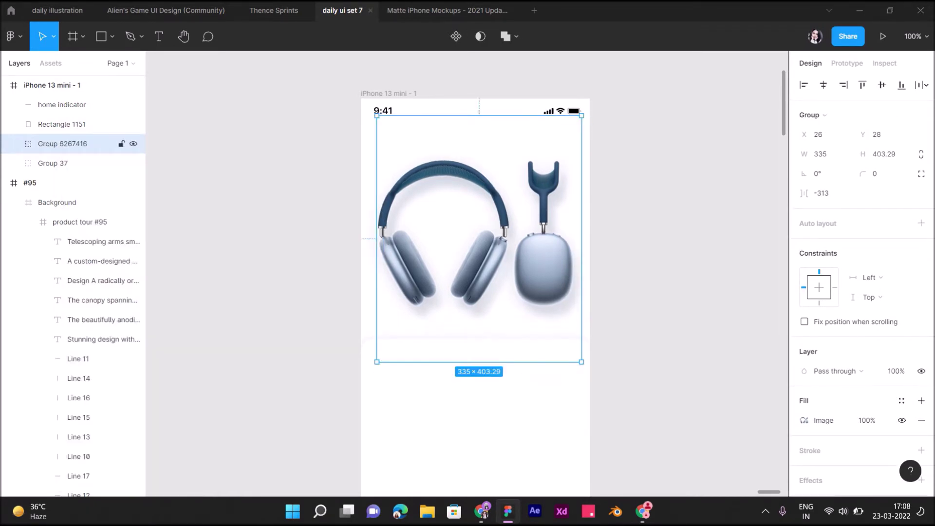
key("k")
left_click_drag(582, 362, 573, 347)
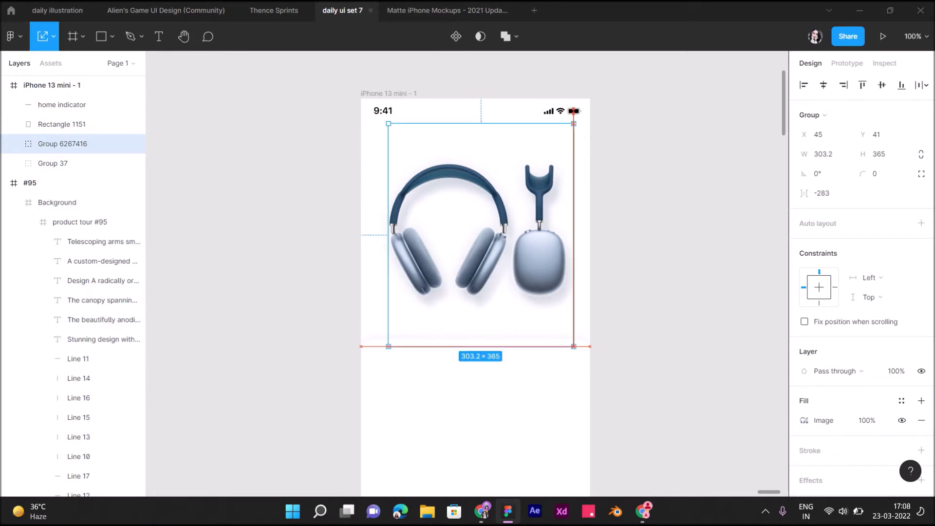
key("Escape")
- Shorten the white card by lowering its top edge
scroll(475, 273, "down", 3)
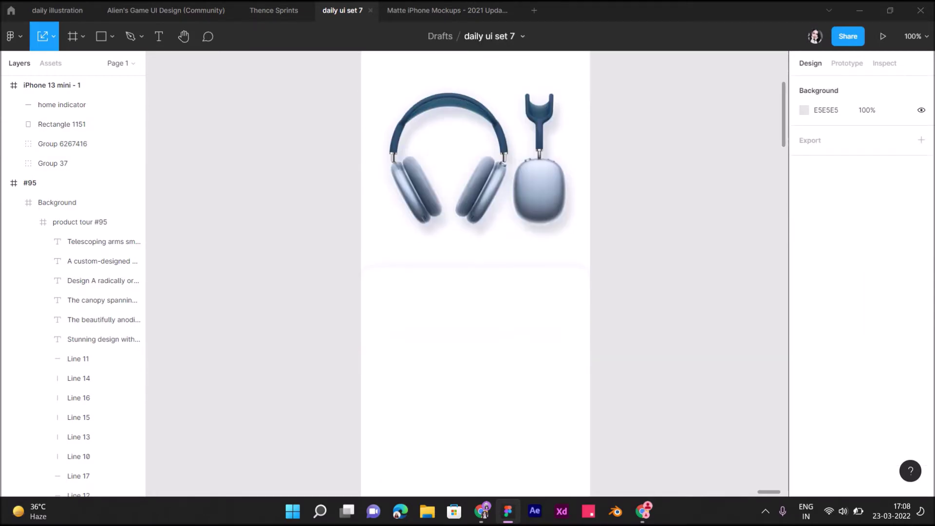
left_click(62, 124)
left_click_drag(476, 267, 475, 287)
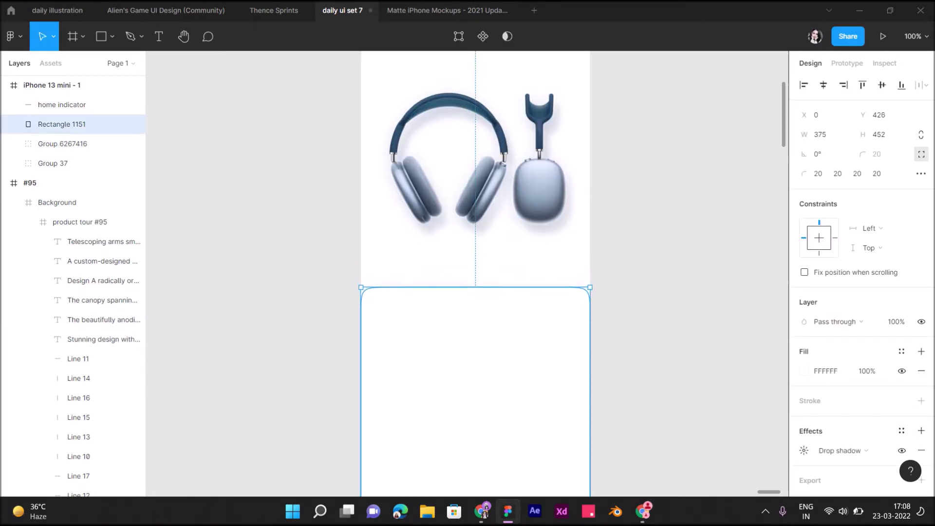
key("Escape")
- Draw a 54×54 square, Rectangle 1152, just below the headphones
key("r")
key("ctrl+plus")
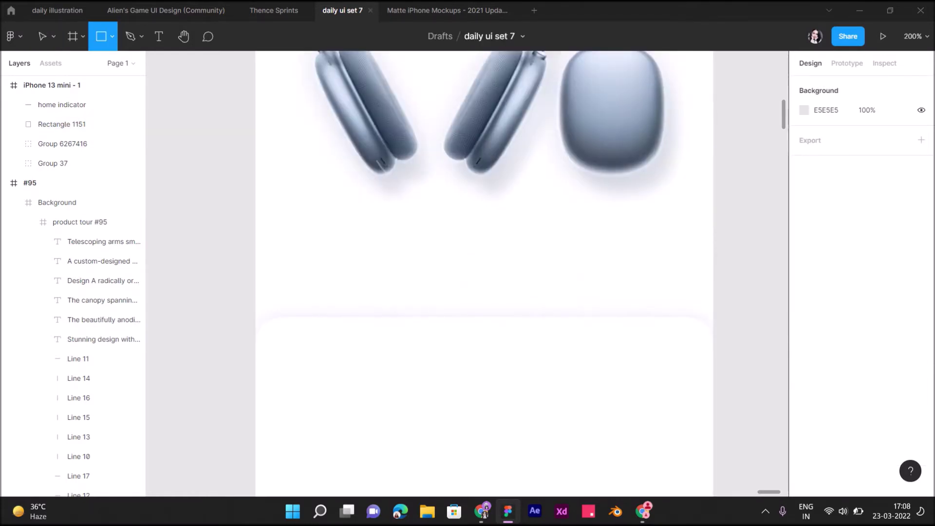
left_click(262, 182)
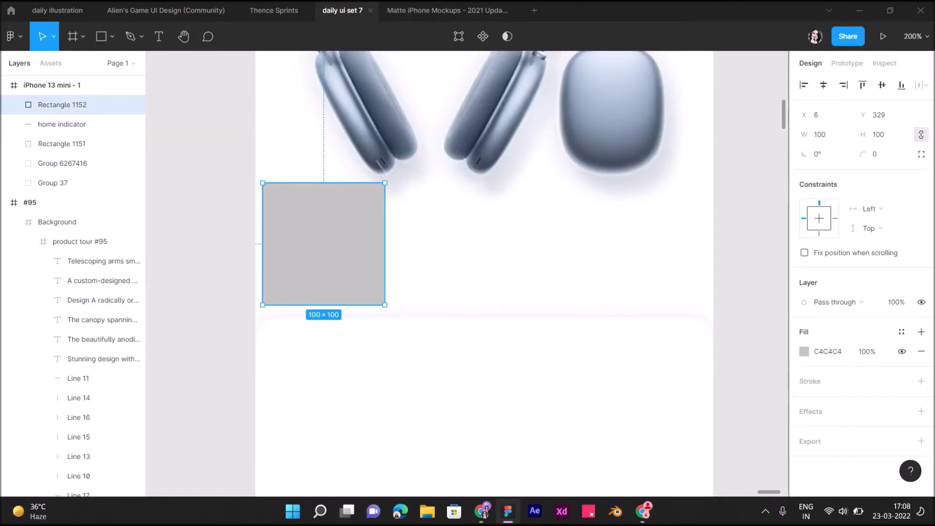
left_click_drag(385, 305, 328, 249)
left_click_drag(296, 216, 365, 270)
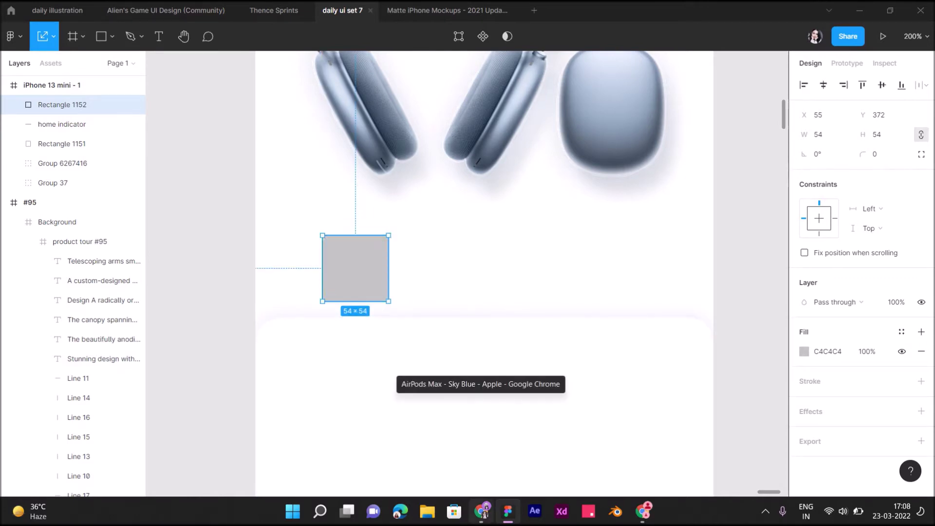
- Copy a product image from the AirPods Max page in Chrome
left_click(483, 512)
scroll(467, 292, "down", 5)
scroll(468, 292, "down", 5)
scroll(468, 292, "down", 5)
scroll(467, 292, "up", 1)
scroll(467, 293, "down", 4)
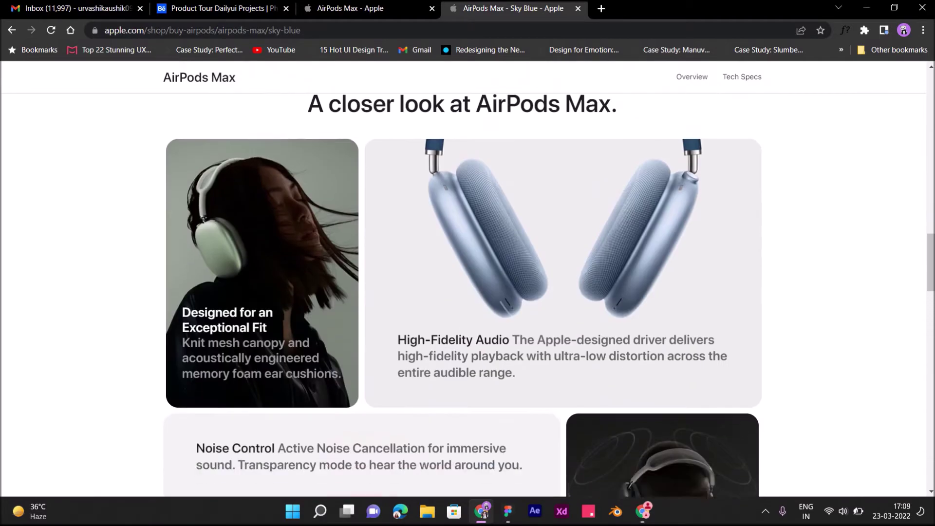
scroll(467, 292, "down", 5)
scroll(468, 293, "down", 5)
scroll(467, 293, "down", 4)
scroll(467, 293, "down", 10)
scroll(467, 293, "down", 2)
scroll(468, 293, "up", 10)
right_click(370, 274)
left_click(414, 315)
key("alt+Tab")
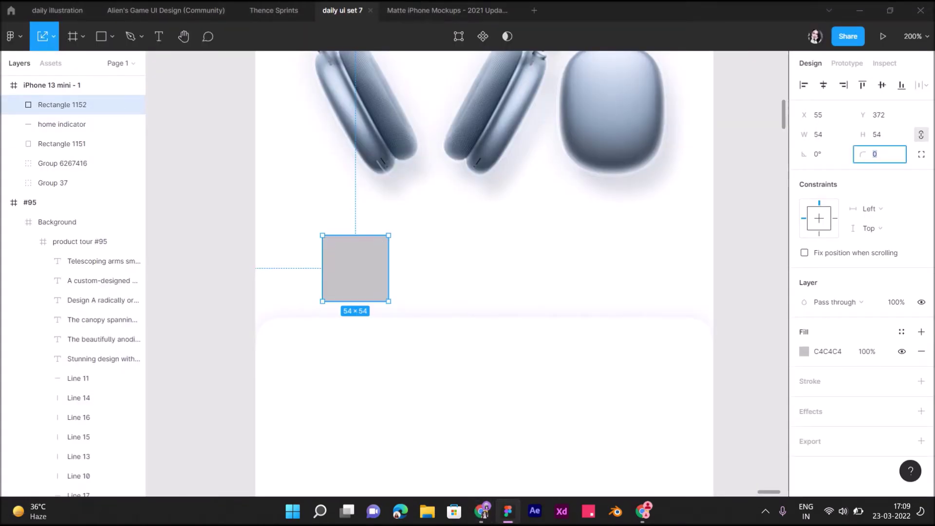
- Give the square corner radius 4, 100% corner smoothing, and a white FFFFFF fill
left_click(921, 154)
left_click(921, 174)
left_click_drag(656, 203, 740, 204)
left_click(921, 154)
left_click_drag(863, 154, 853, 154)
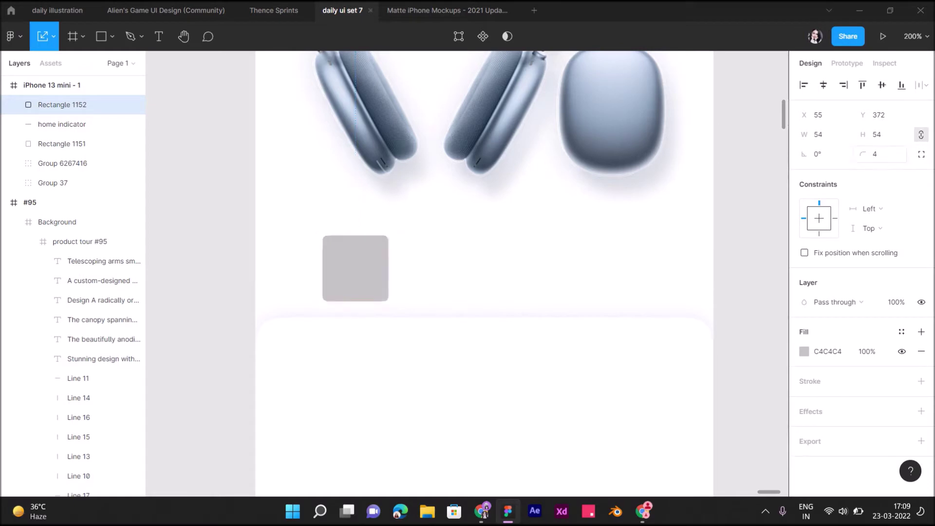
left_click(921, 154)
left_click(805, 371)
type("FFFFFF")
key("Return")
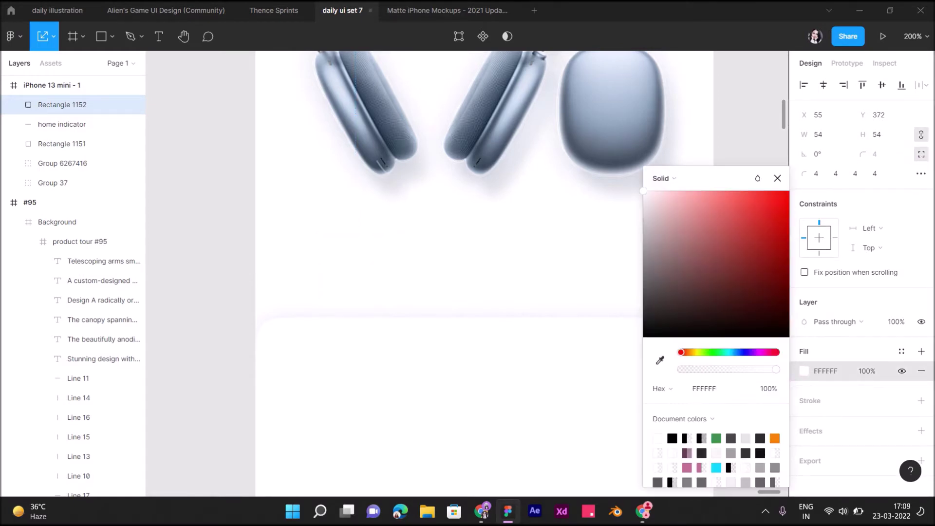
- Add a D0DDED drop shadow at 30% with blur 11 to the square
left_click(921, 430)
left_click(804, 450)
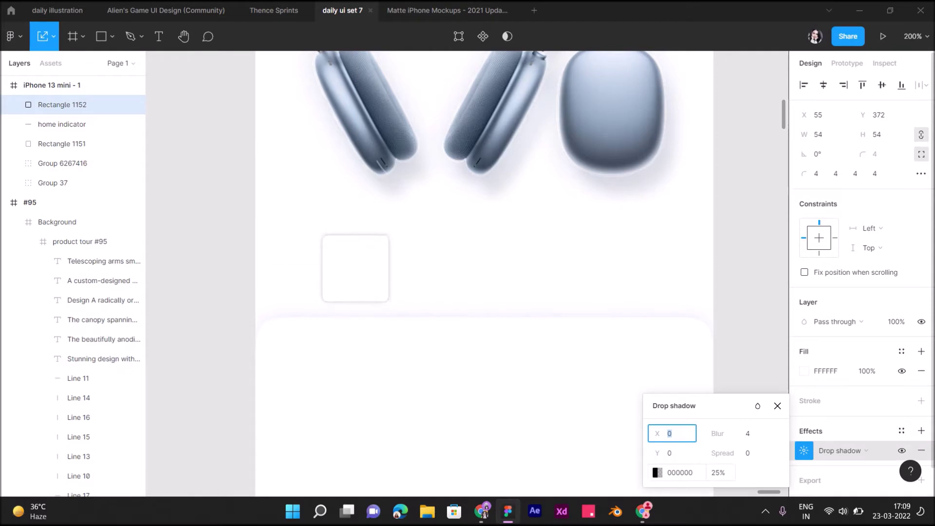
left_click(657, 473)
left_click(514, 360)
left_click(731, 110)
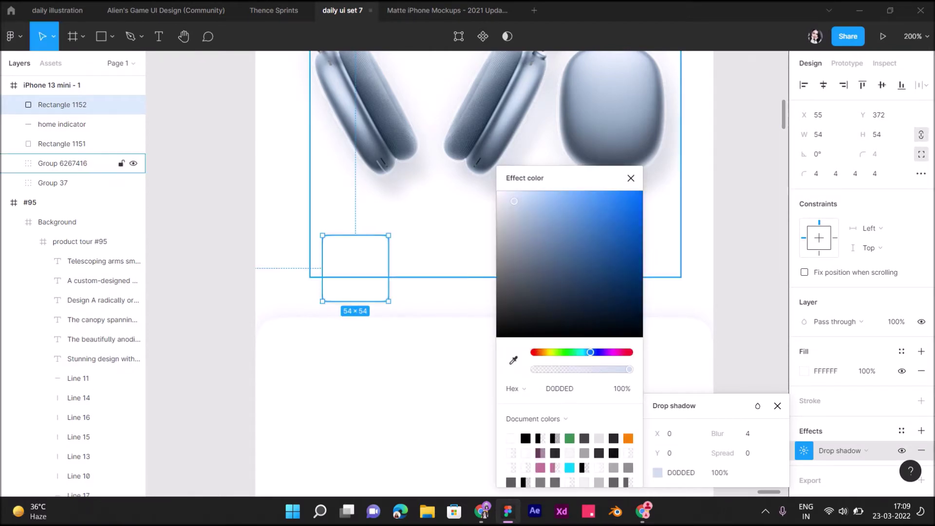
left_click_drag(718, 434, 800, 435)
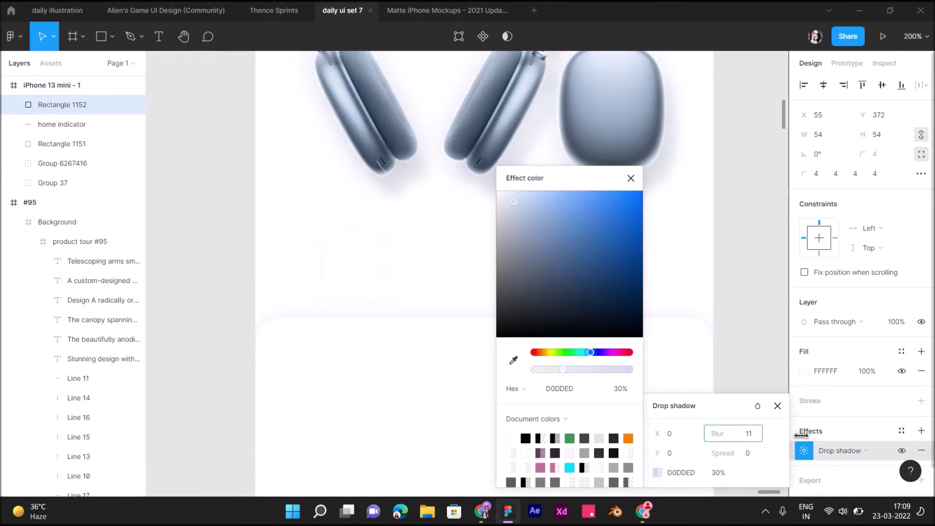
left_click(536, 243)
- Duplicate the square to its right, then paste the copied image into Rectangle 1152 and undo it
left_click(356, 268)
left_click_drag(356, 268, 612, 267)
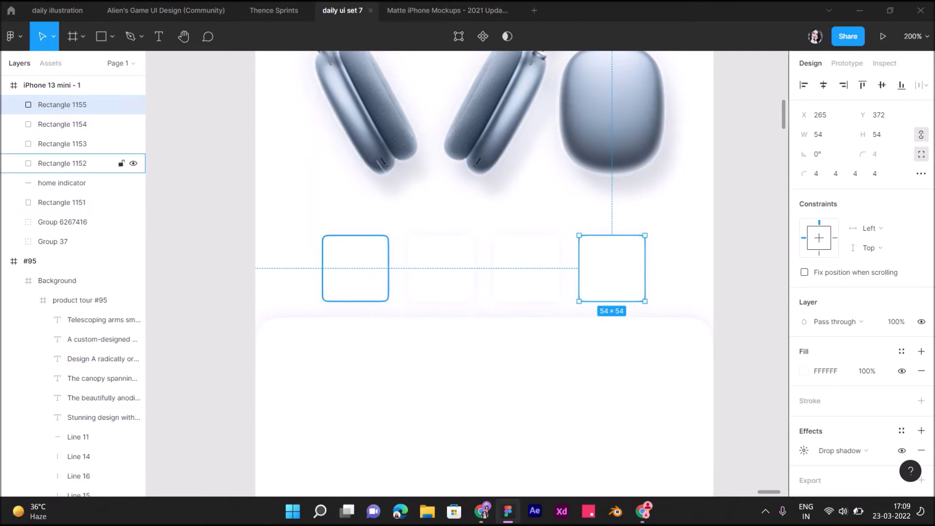
left_click(62, 163)
key("ctrl+v")
key("ctrl+z")
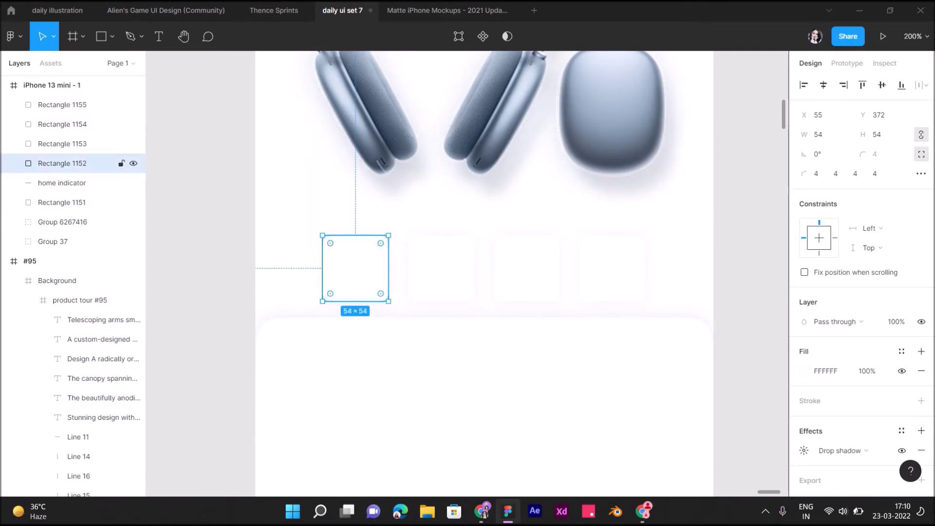
key("Escape")
scroll(468, 273, "down", 3)
left_click(483, 511)
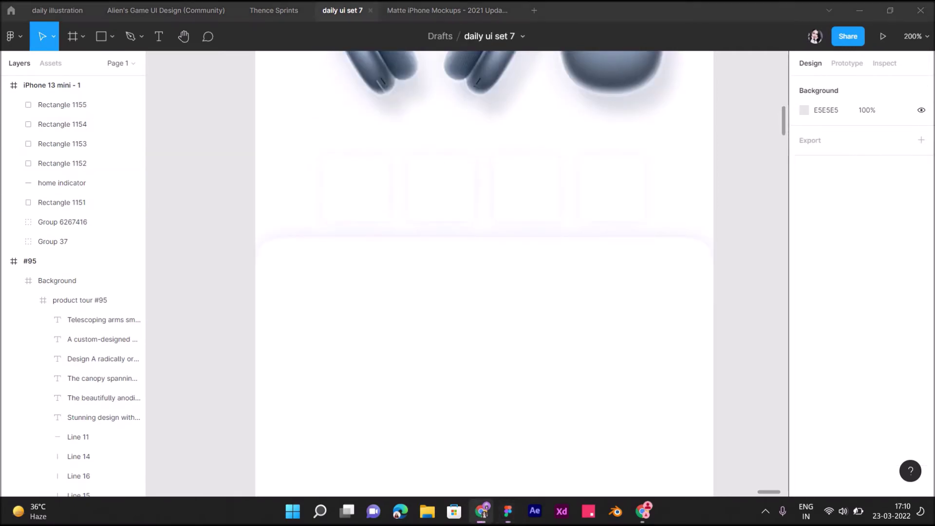
- Copy the enlarged pink AirPods Max earcup photo from Apple's product page
scroll(468, 273, "up", 5)
scroll(468, 273, "up", 5)
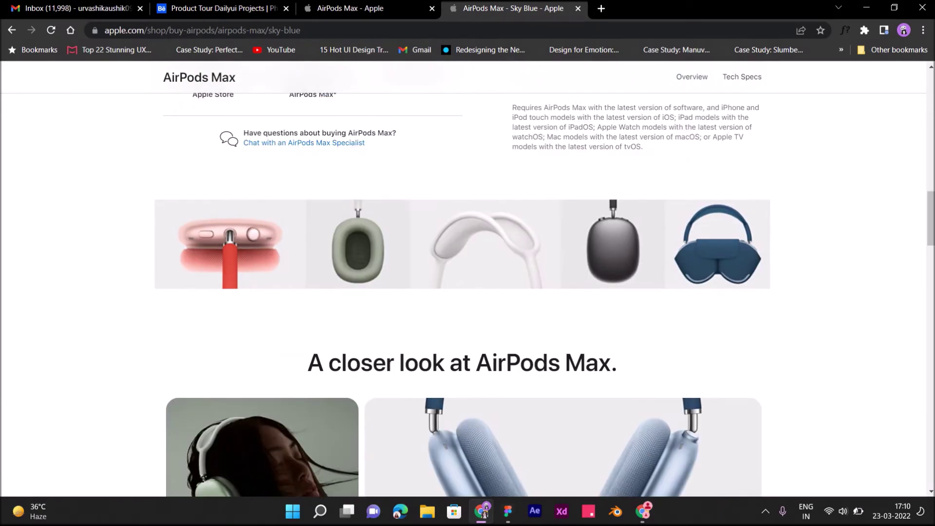
right_click(364, 234)
left_click(234, 239)
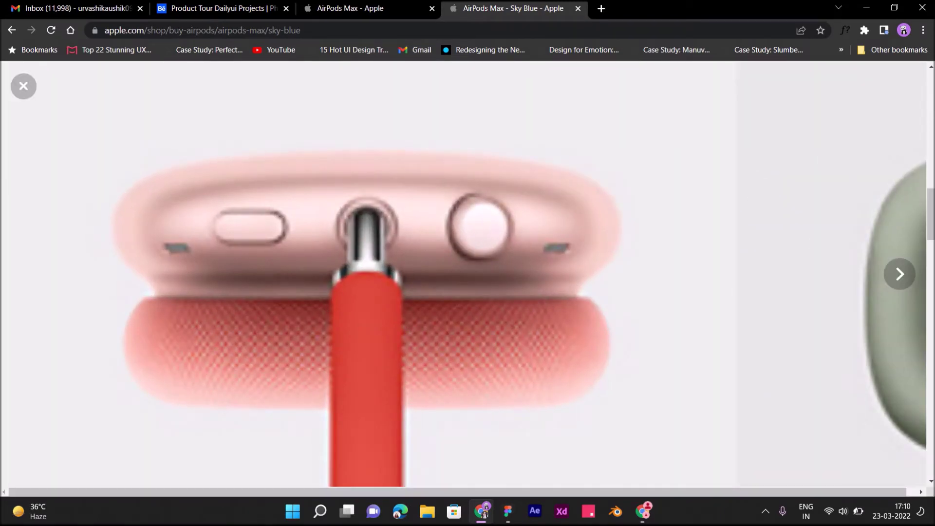
right_click(494, 301)
left_click(528, 342)
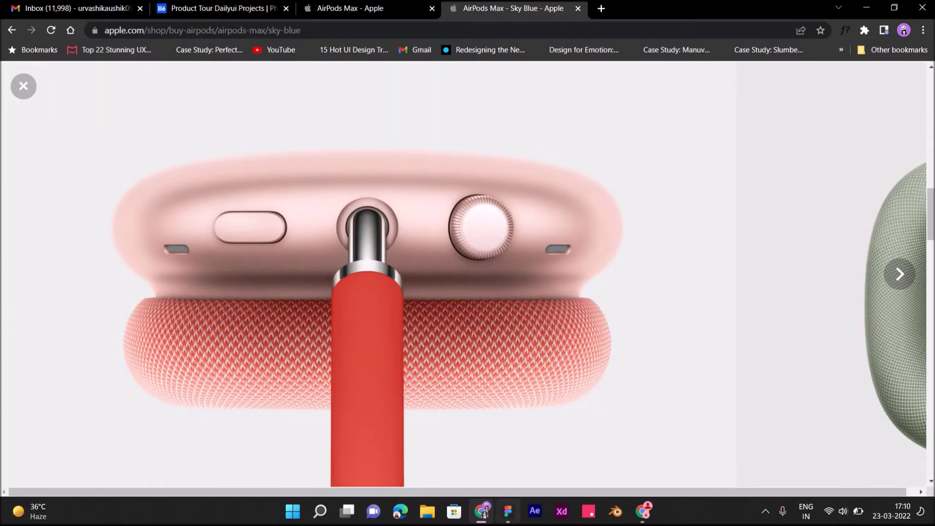
left_click(508, 511)
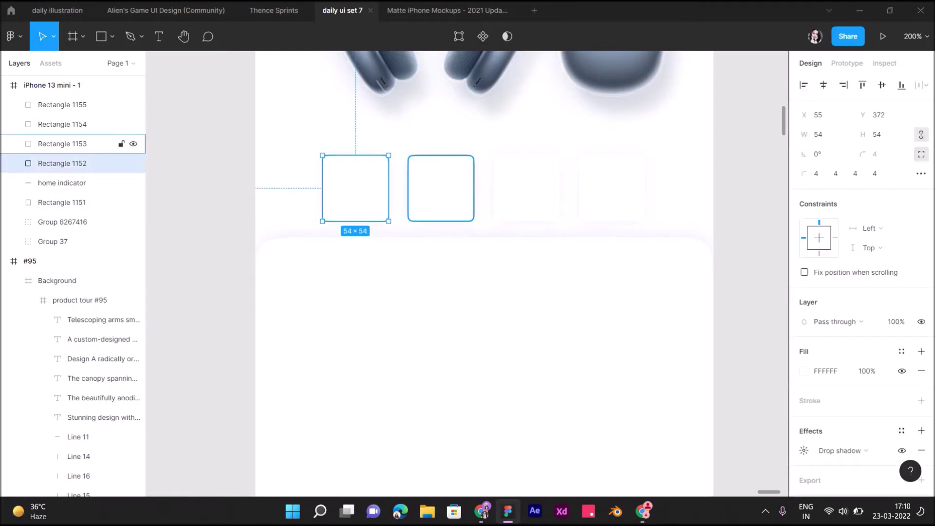
- Paste the earcup photo onto the canvas as a loose image and scale it down
key("ctrl+v")
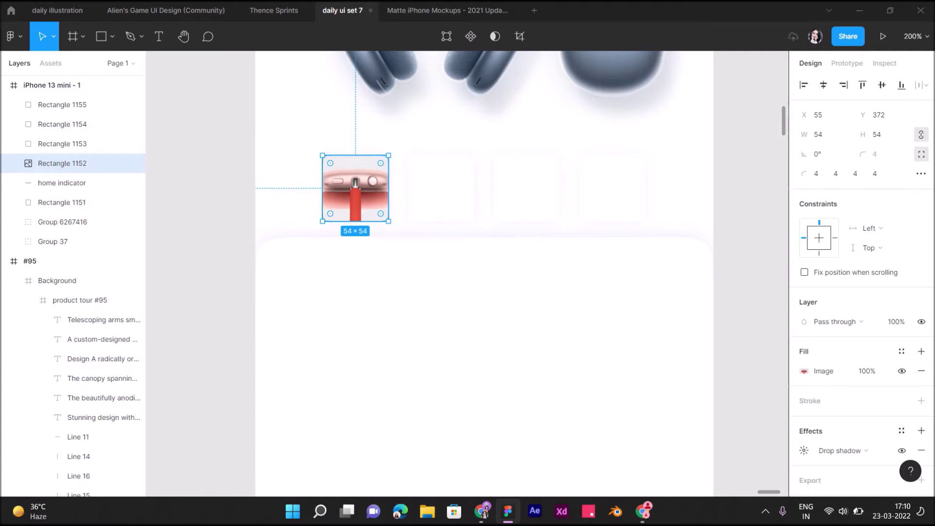
key("ctrl+z")
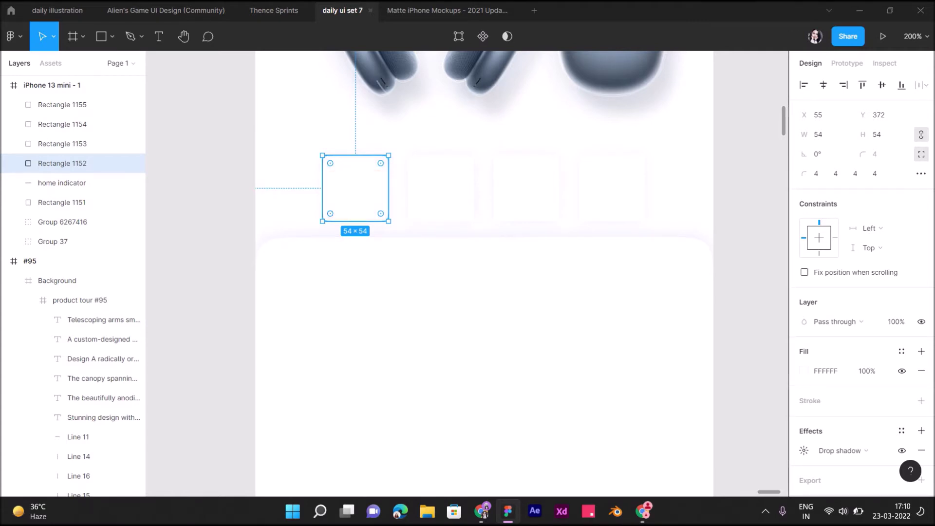
key("Escape")
key("ctrl+v")
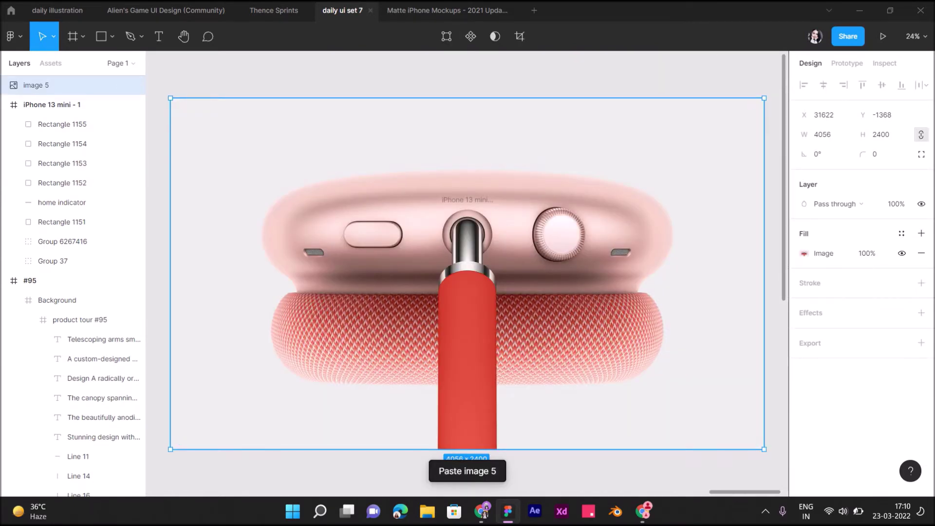
key("k")
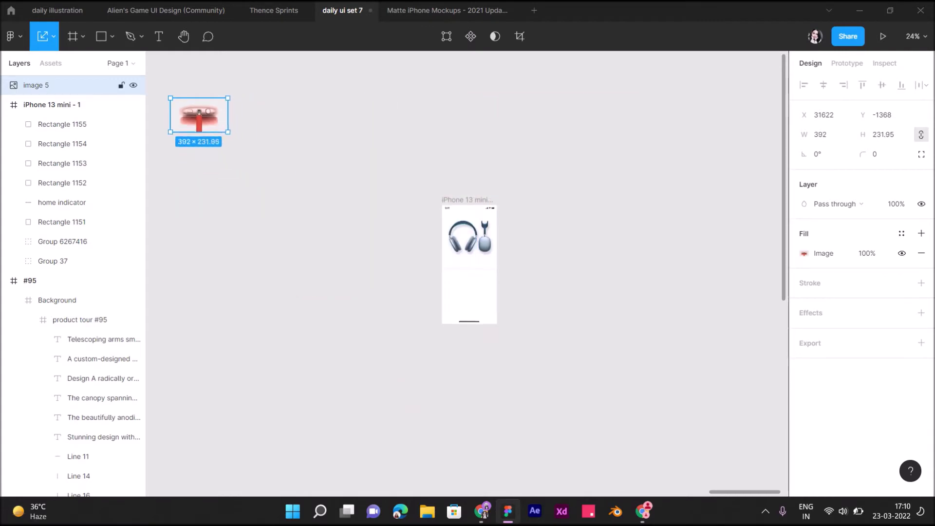
left_click_drag(764, 449, 230, 136)
mouse_move(199, 115)
left_mouse_down()
mouse_move(378, 264)
mouse_move(228, 235)
mouse_move(552, 253)
left_mouse_up()
- Resize the loose earcup image to tile size and centre it over the first thumbnail
scroll(421, 274, "up", 5)
scroll(552, 254, "up", 5)
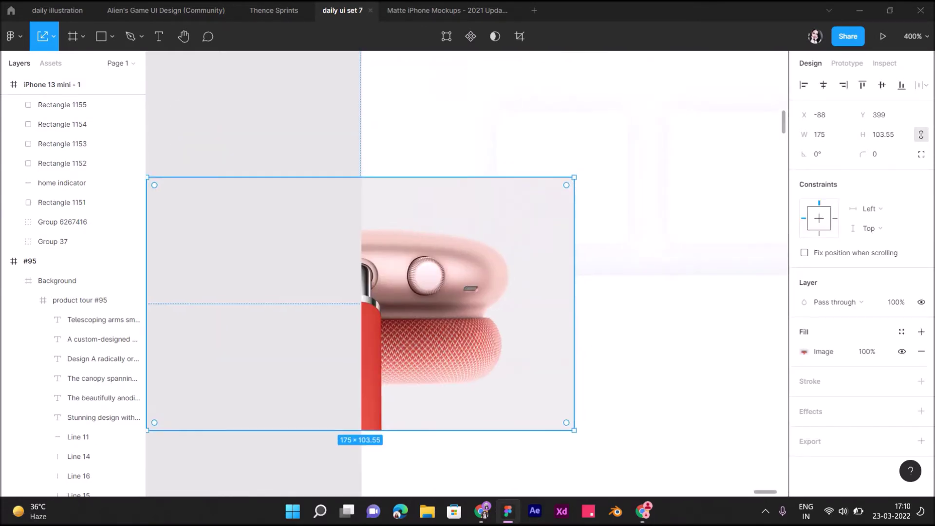
key("v")
left_click_drag(574, 302, 489, 302)
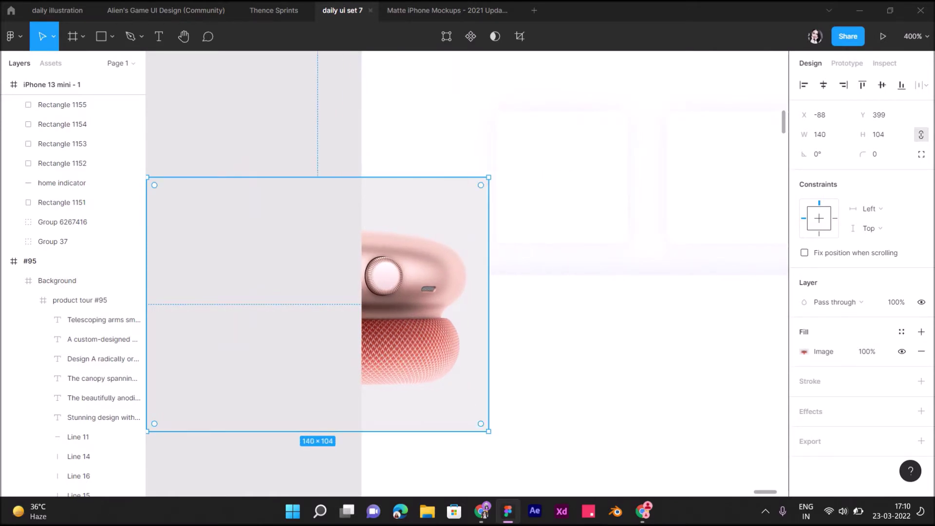
left_click_drag(489, 431, 249, 252)
mouse_move(199, 215)
left_mouse_down()
mouse_move(552, 233)
mouse_move(560, 178)
left_mouse_up()
left_click_drag(560, 141, 561, 131)
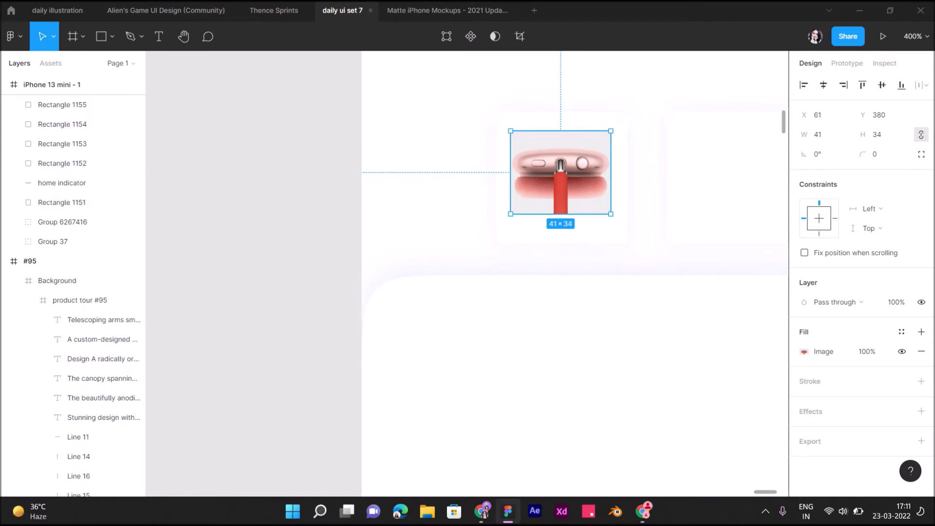
left_click_drag(560, 214, 560, 226)
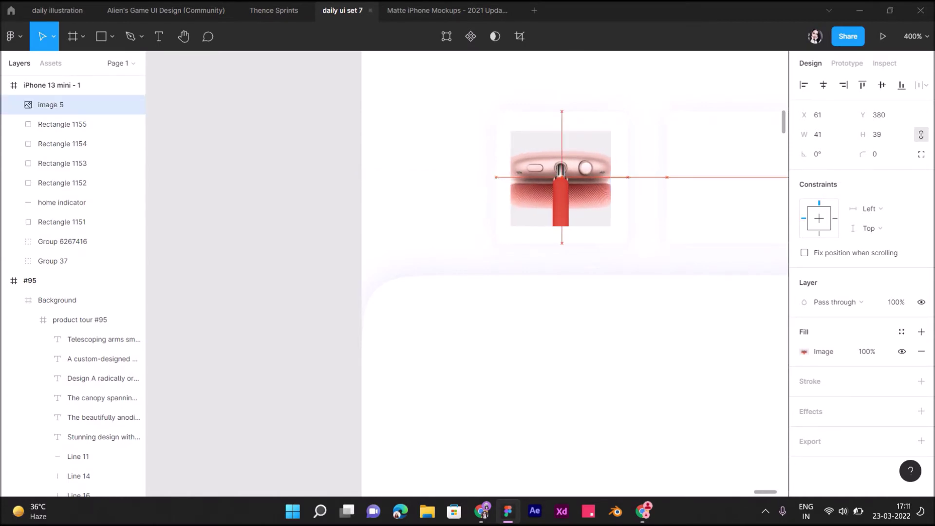
- Delete the loose pink image and paste the photo as Rectangle 1153's fill instead
scroll(561, 226, "right", 5)
key("Escape")
key("ctrl+minus")
key("ctrl+plus")
left_click(49, 104)
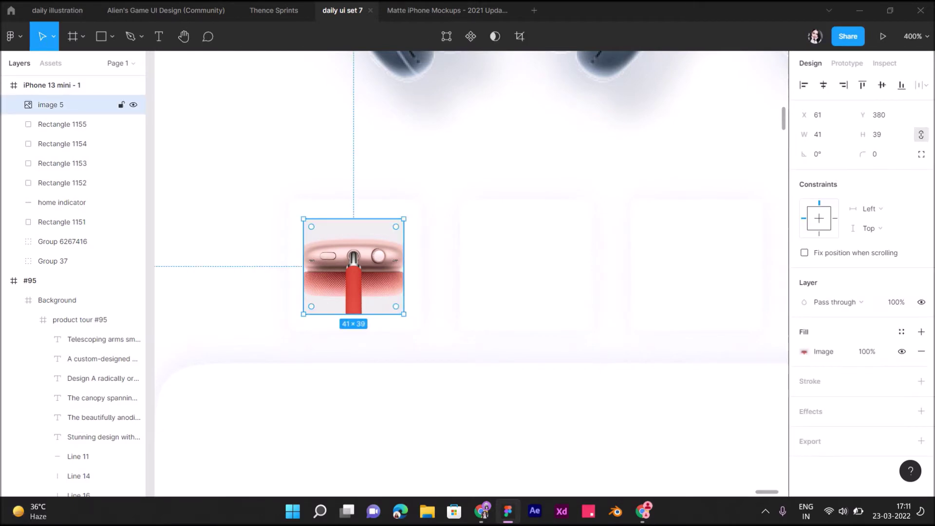
key("Delete")
key("ctrl+minus")
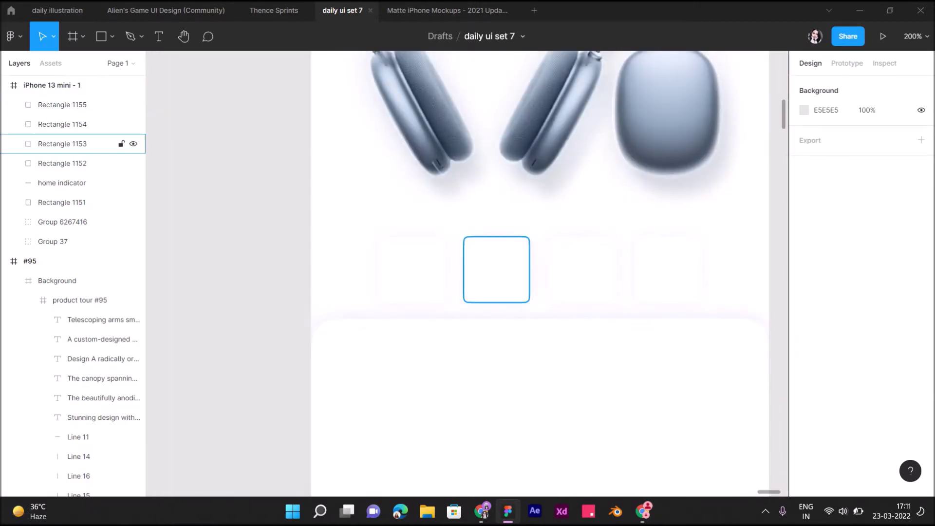
left_click(496, 269)
key("ctrl+v")
left_click(411, 269)
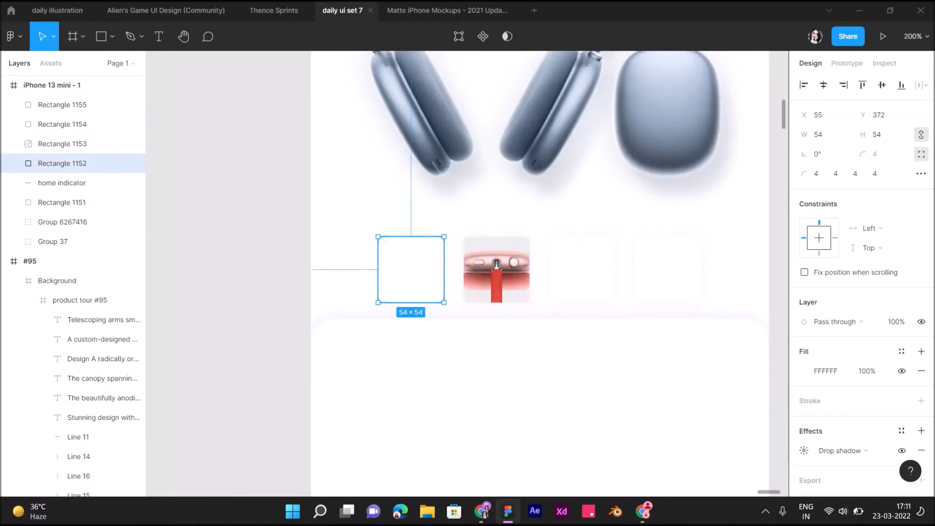
key("alt+Tab")
- Copy the green cushion photo from the gallery into the third thumbnail square
left_click(900, 274)
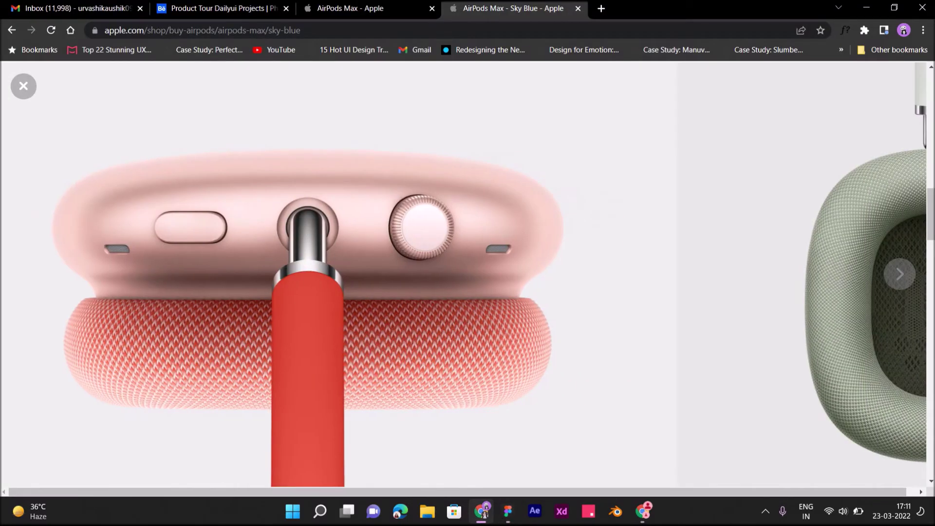
right_click(564, 307)
left_click(597, 348)
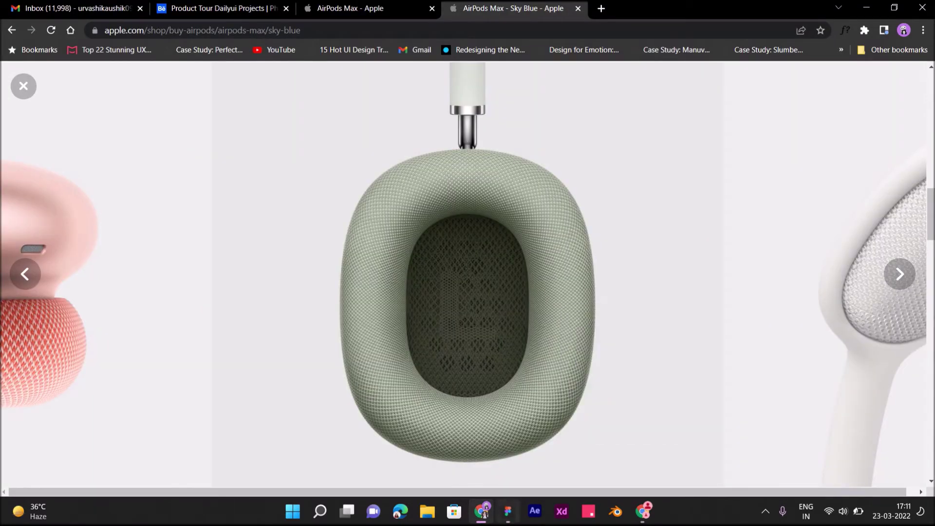
key("alt+Tab")
left_click(582, 270)
key("ctrl+v")
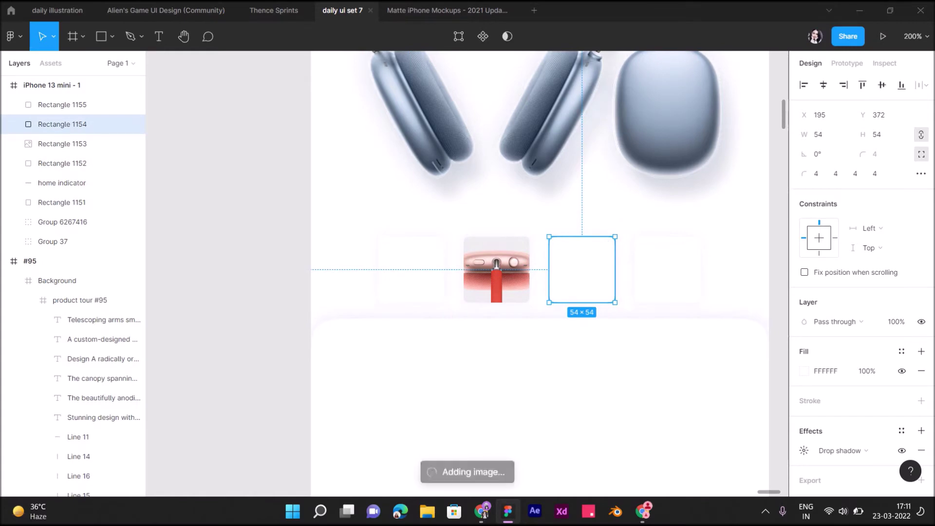
- Fill the fourth thumbnail square with the white headband photo from the gallery
left_click(62, 105)
key("alt+Tab")
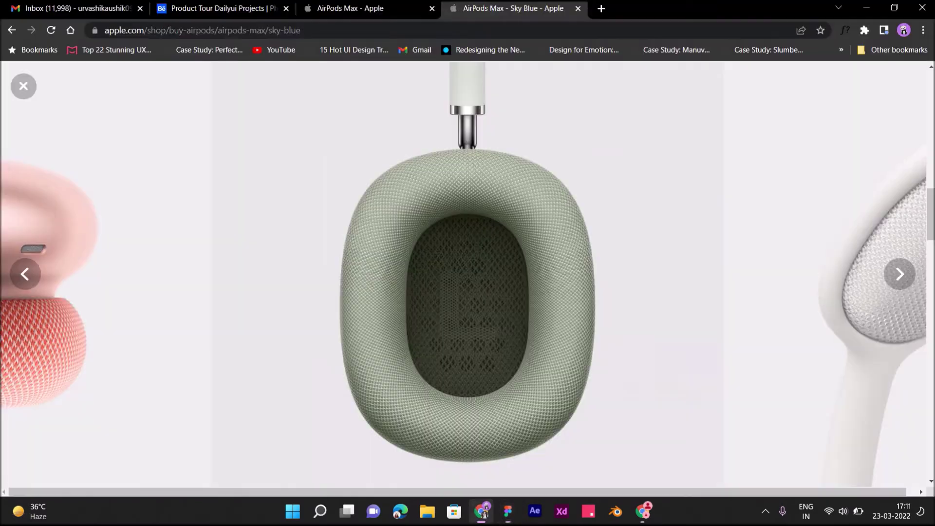
left_click(899, 274)
right_click(661, 308)
left_click(682, 351)
key("alt+Tab")
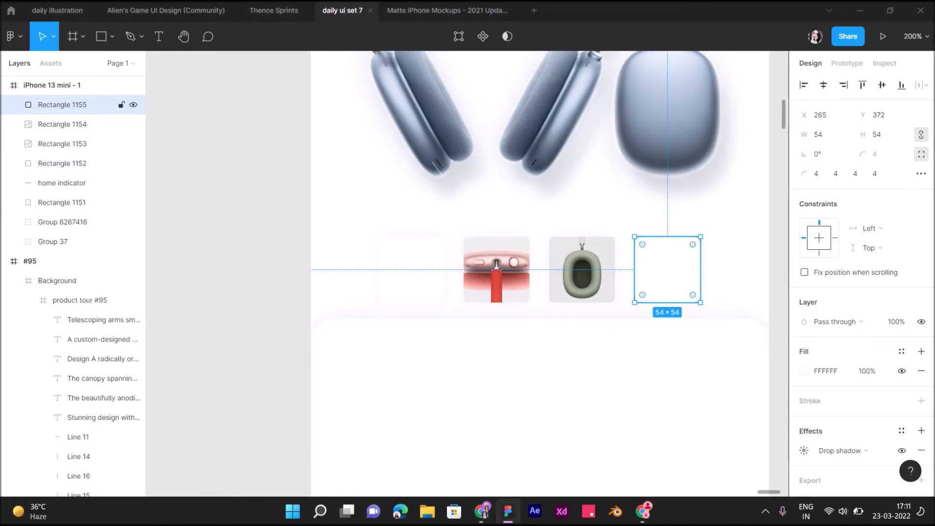
key("ctrl+v")
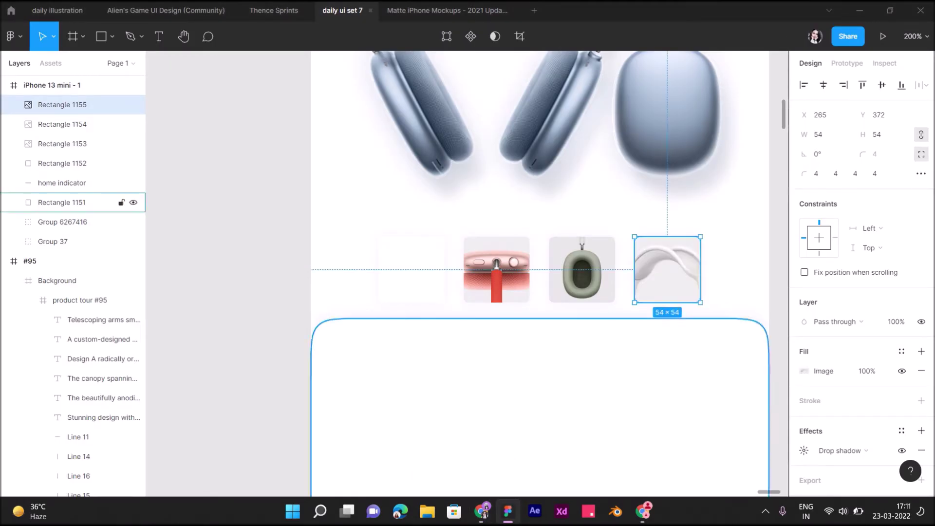
- Duplicate the fourth thumbnail into a fifth and fill it with the dark grey earcup photo
left_click(481, 511)
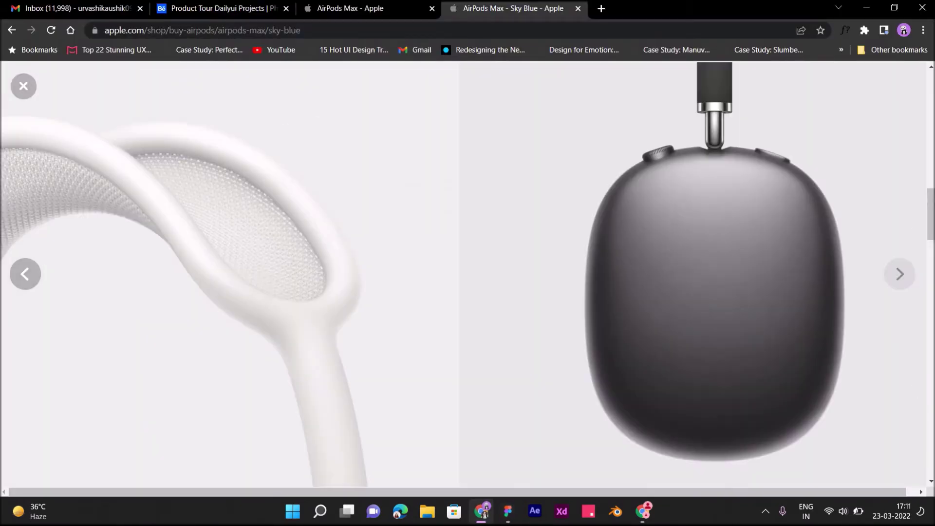
left_click(899, 274)
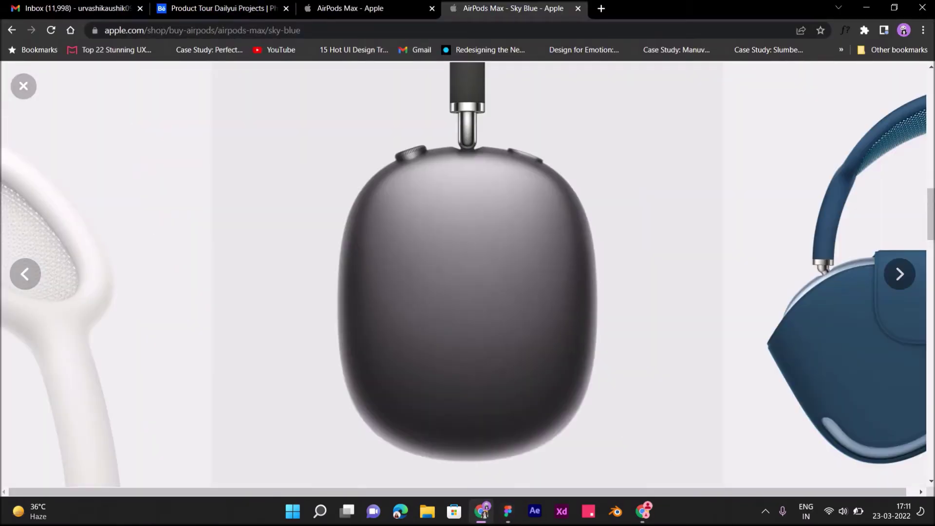
right_click(552, 276)
left_click(575, 319)
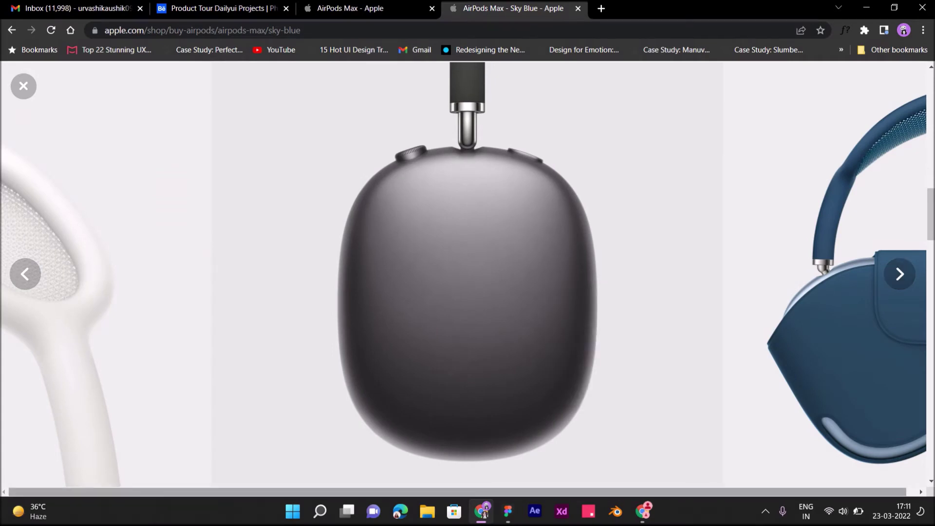
left_click(509, 511)
scroll(463, 273, "right", 2)
scroll(463, 273, "right", 2)
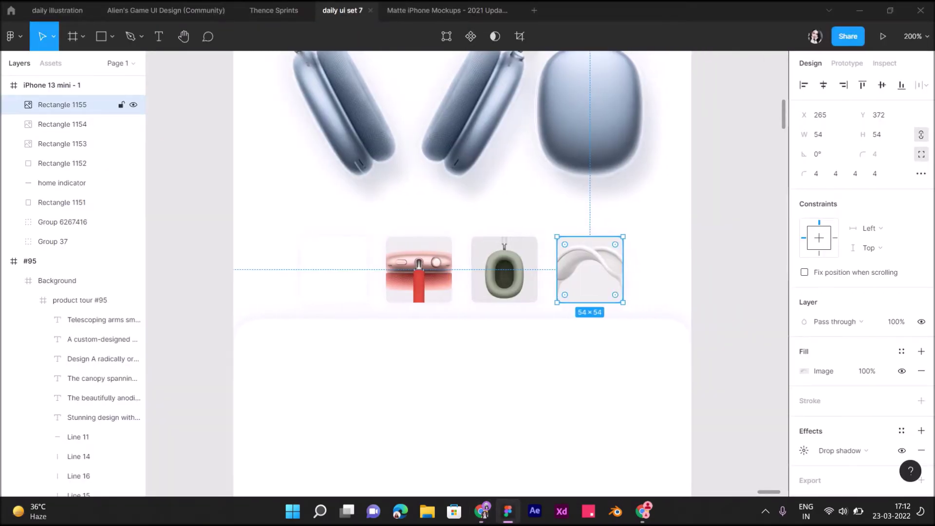
key("ctrl+d")
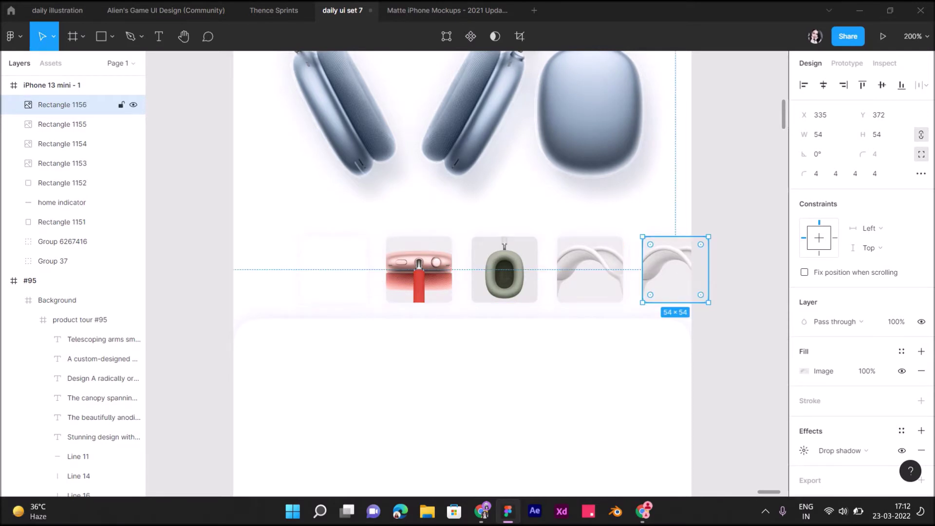
key("ctrl+v")
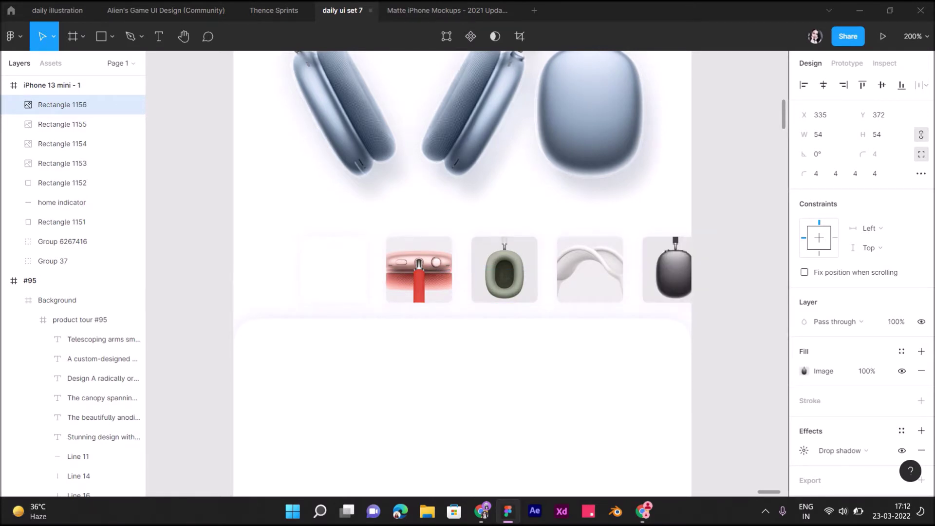
key("Escape")
- Fill the empty first thumbnail with the blue headphones photo from Apple's page
scroll(487, 209, "up", 1)
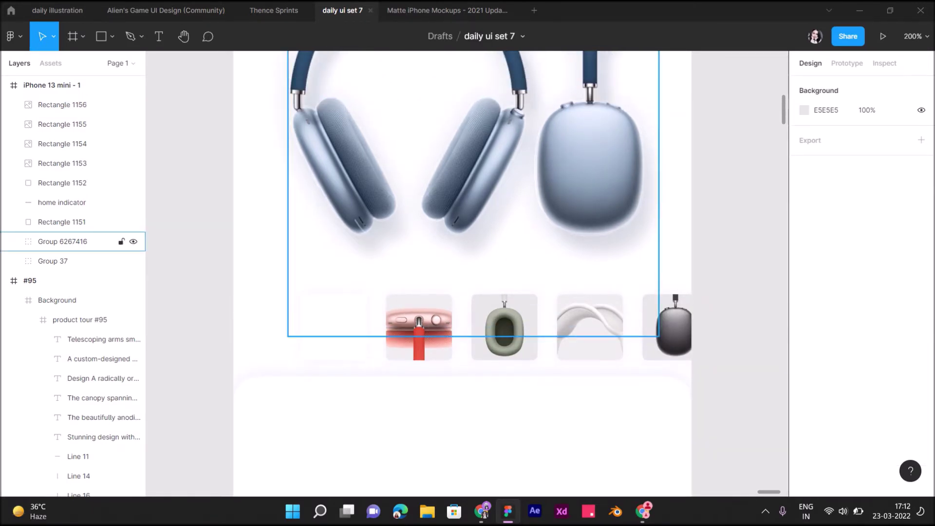
key("alt+Tab")
key("Escape")
scroll(302, 263, "up", 10)
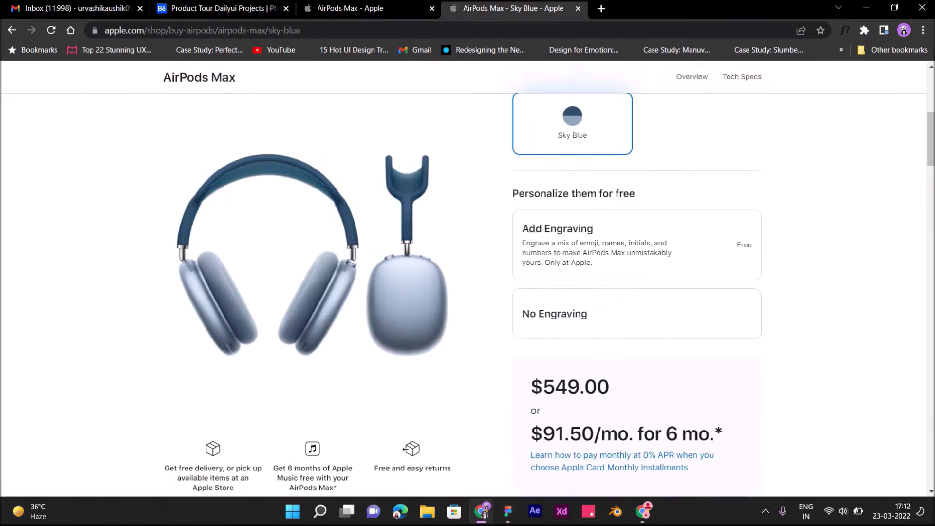
right_click(295, 264)
left_click(331, 307)
key("alt+Tab")
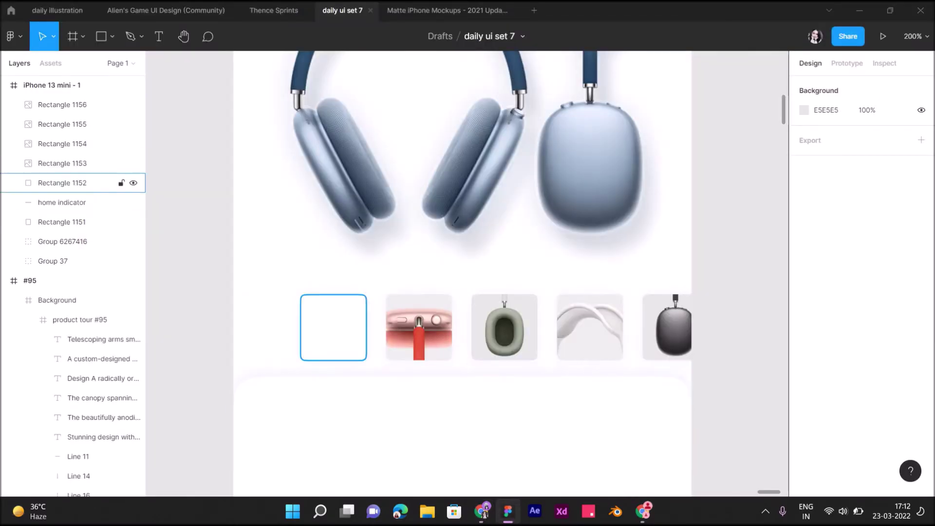
left_click(334, 327)
key("ctrl+v")
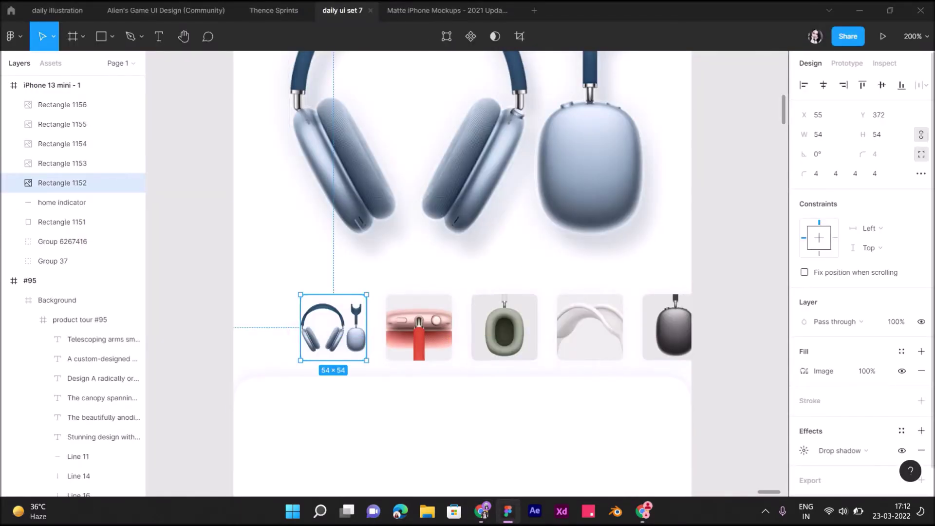
- Add a 1-px black inside stroke to the first thumbnail
left_click(921, 400)
left_click(805, 420)
left_click(660, 360)
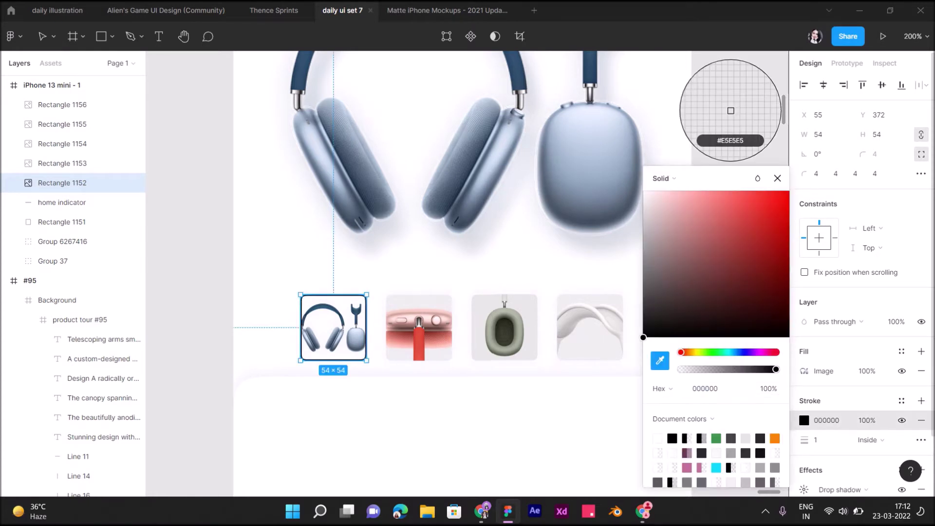
- Eyedrop the 4B5B6B blue-grey from the headphones as the first thumbnail's stroke colour
left_click(731, 110)
type("0.5")
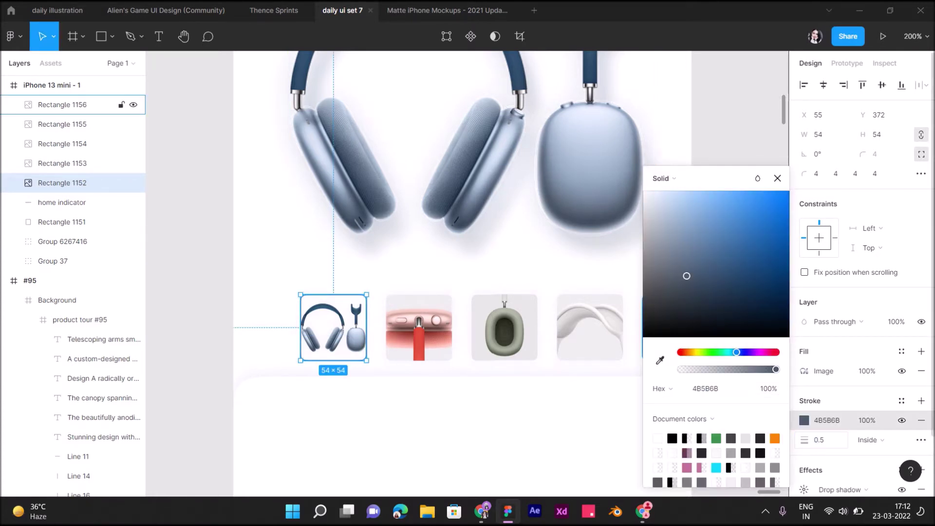
key("Escape")
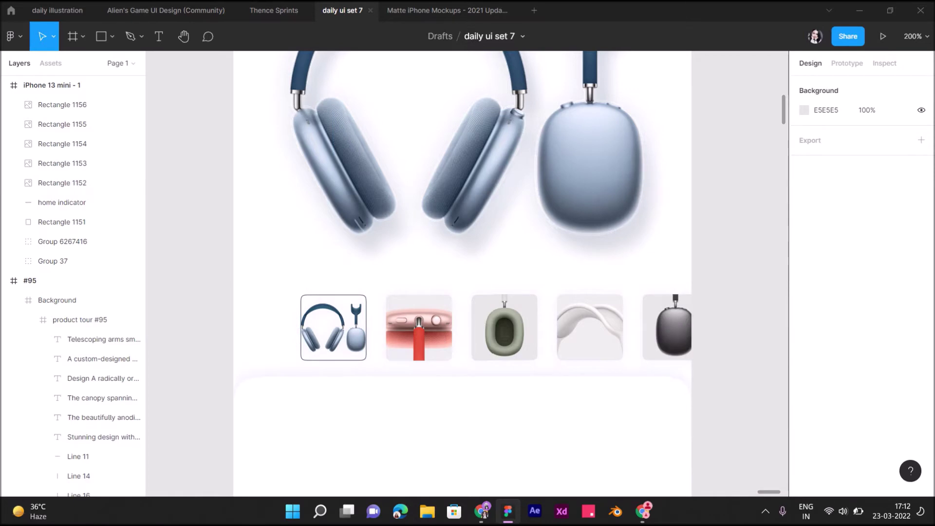
left_click(63, 183)
left_click(804, 420)
key("i")
left_click(732, 110)
key("Escape")
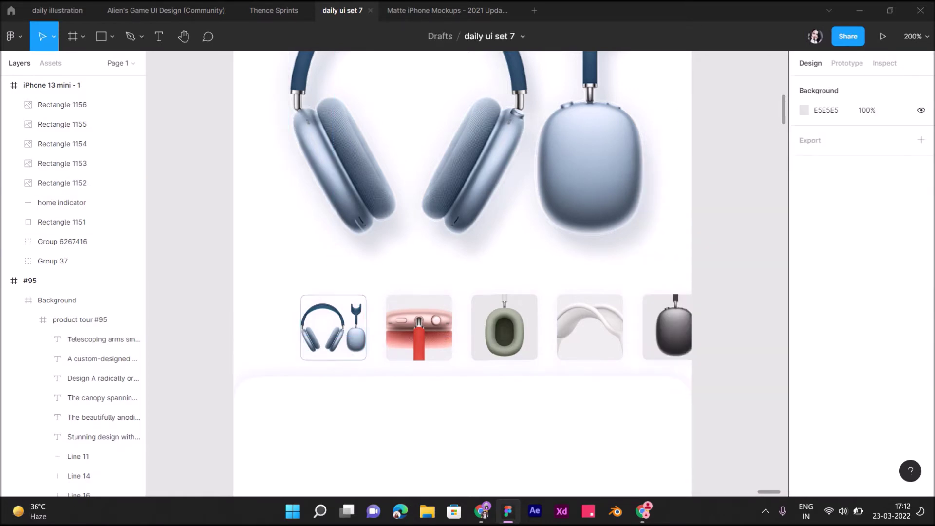
key("shift+0")
scroll(569, 208, "up", 2)
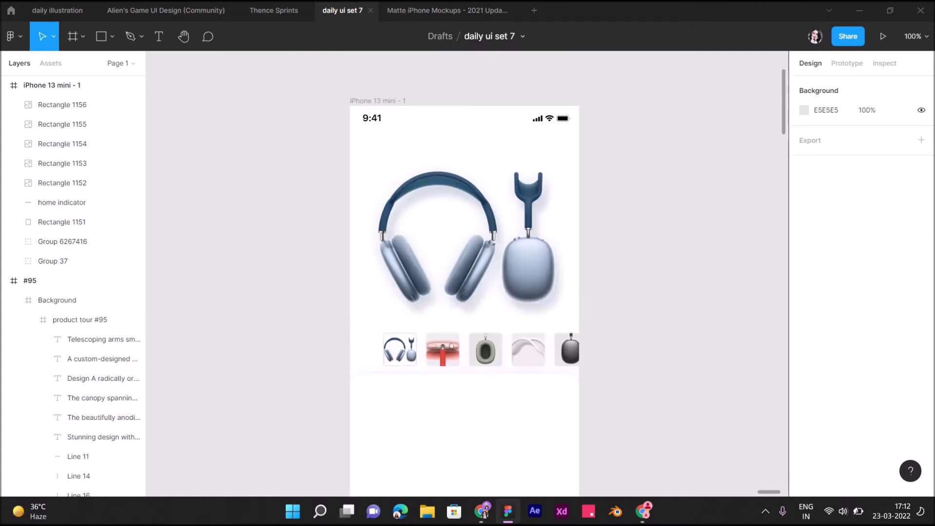
scroll(465, 273, "down", 4)
left_click(159, 36)
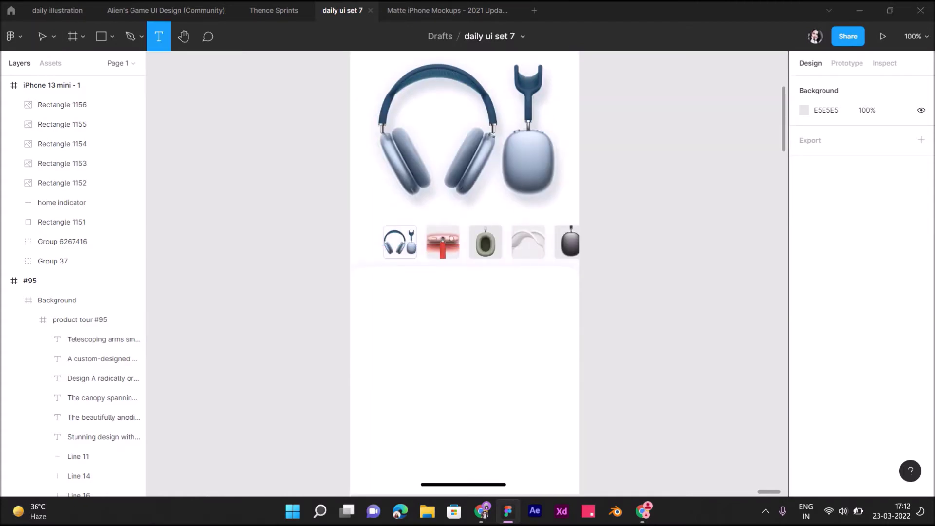
- Place the AirPods Max title below the thumbnails and shift it slightly down-right
left_click(372, 292)
type("AirPods Max")
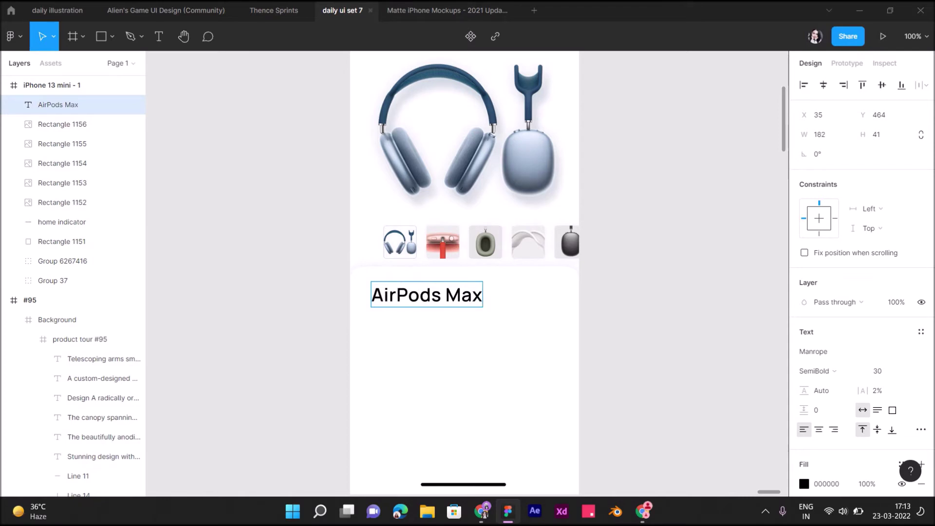
left_click_drag(426, 295, 429, 304)
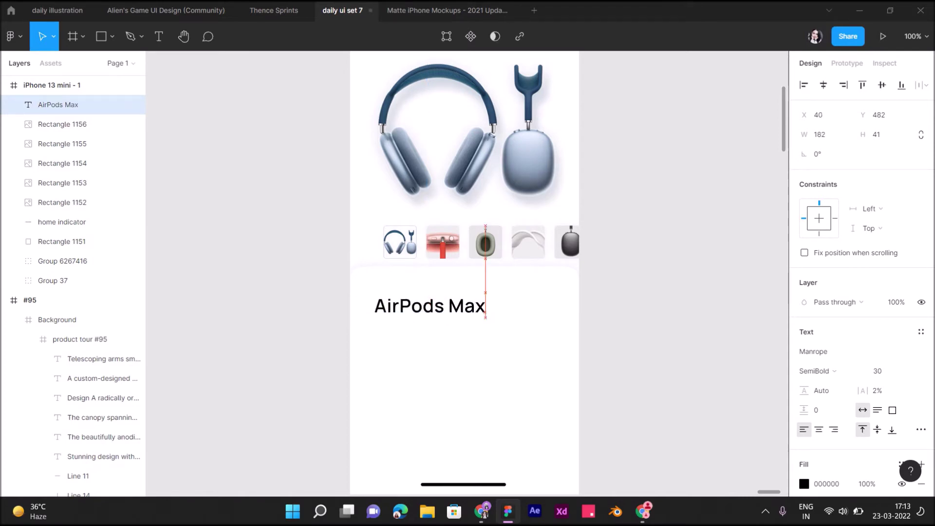
left_click_drag(315, 225, 417, 241)
key("Escape")
- Select all five thumbnails and centre the row horizontally on the screen
left_click(62, 260)
key("ctrl+plus")
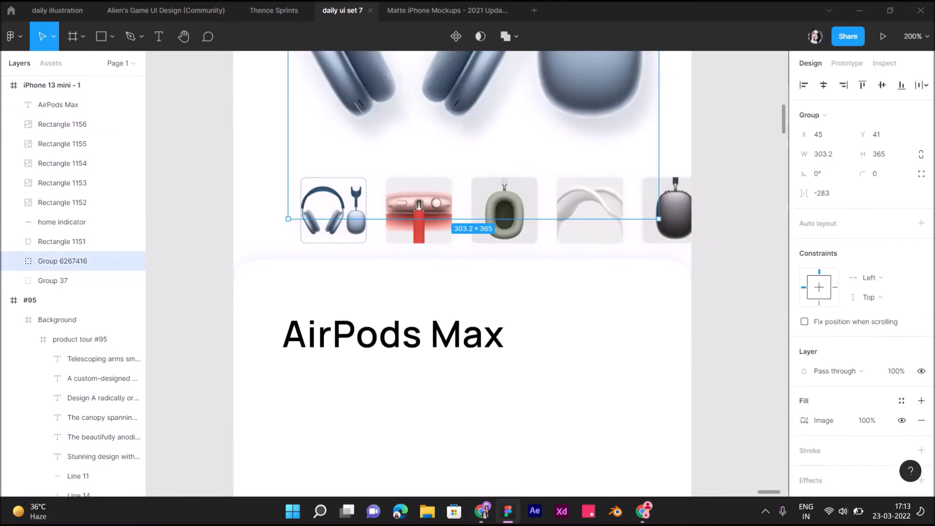
left_click(63, 125)
left_click(62, 144, "shift")
left_click(62, 163, "shift")
left_click(63, 182, "shift")
left_click(63, 202, "shift")
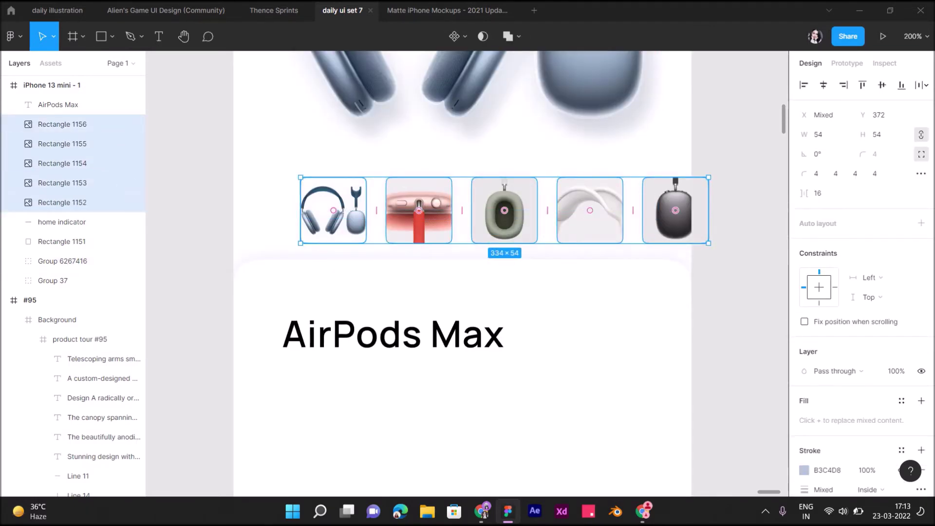
key("Left")
key("Left")
key("Left")
left_click_drag(499, 211, 463, 209)
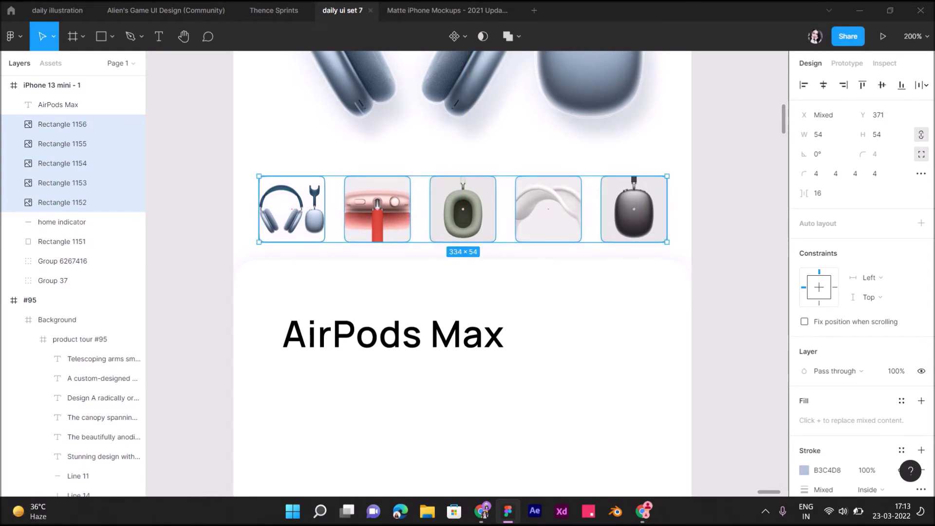
key("Escape")
key("shift+0")
- Make the AirPods Max title Bold and widen its letter spacing
scroll(465, 273, "up", 1)
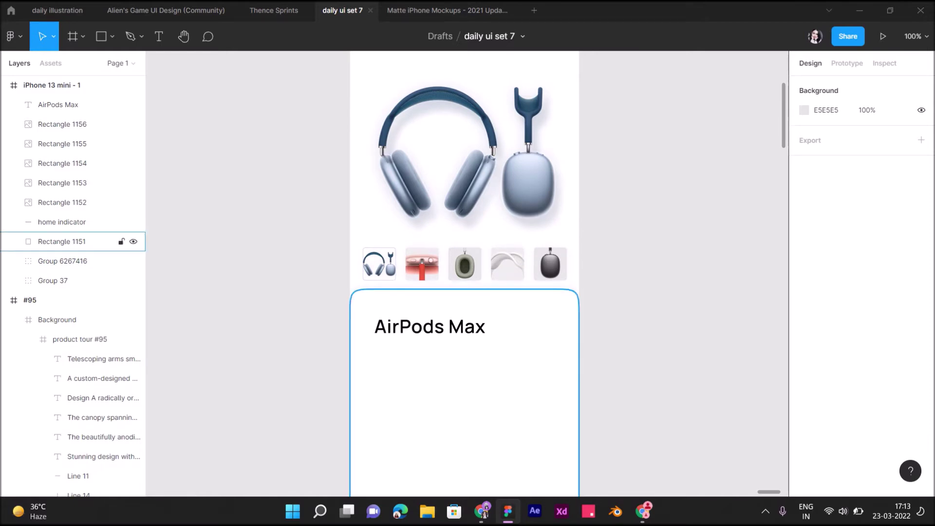
left_click(73, 241)
key("Escape")
left_click(58, 104)
left_click_drag(429, 327, 421, 329)
type("5")
key("Return")
left_click(818, 371)
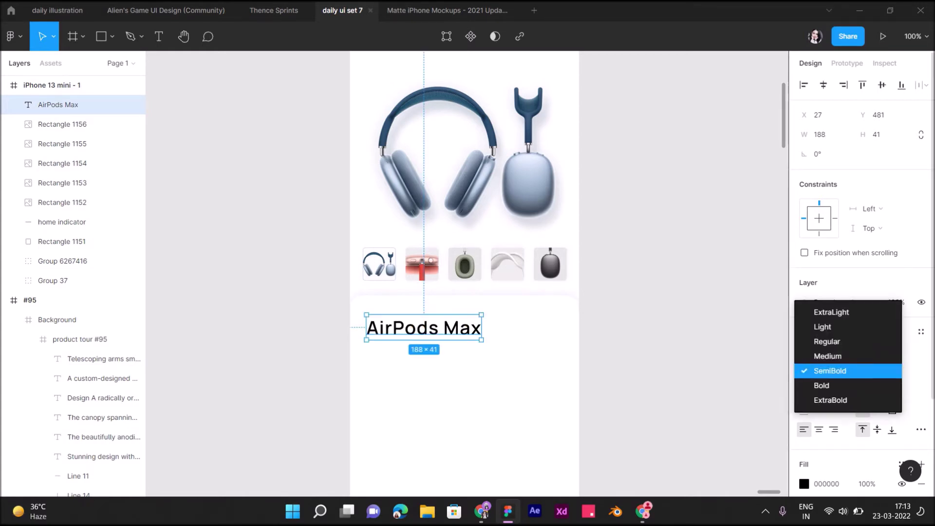
left_click(819, 384)
key("Escape")
- Nudge the AirPods Max title slightly left, checking the Apple store page for reference
scroll(462, 244, "down", 2)
left_click(424, 270)
left_click_drag(424, 271, 423, 270)
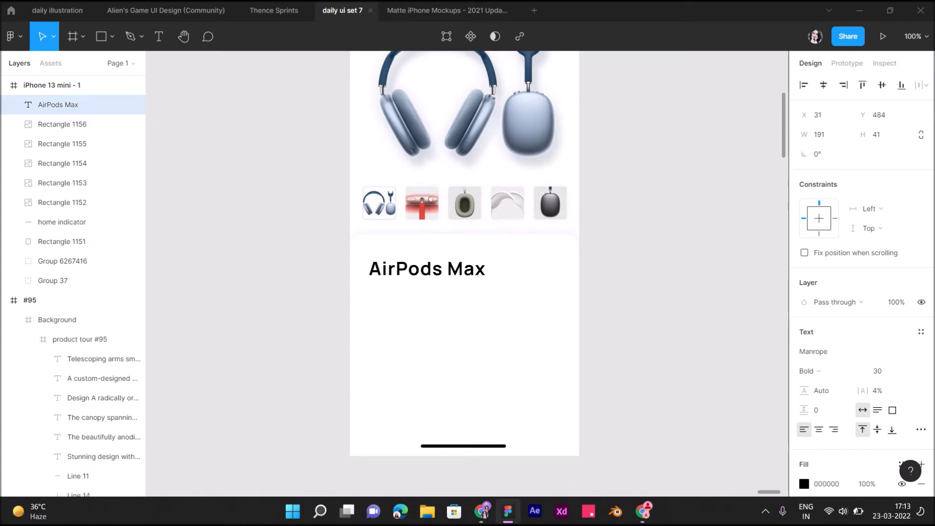
left_click(482, 511)
scroll(467, 277, "up", 1)
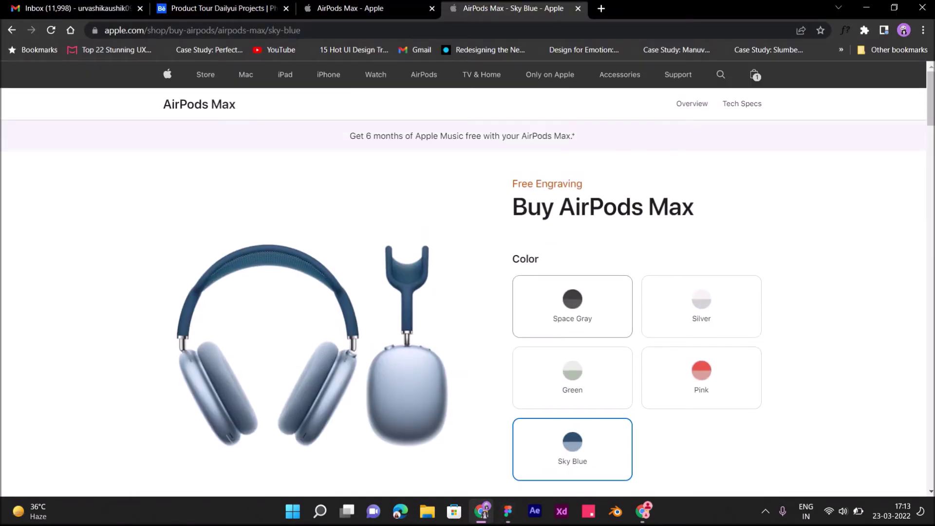
left_click(509, 512)
left_click(101, 37)
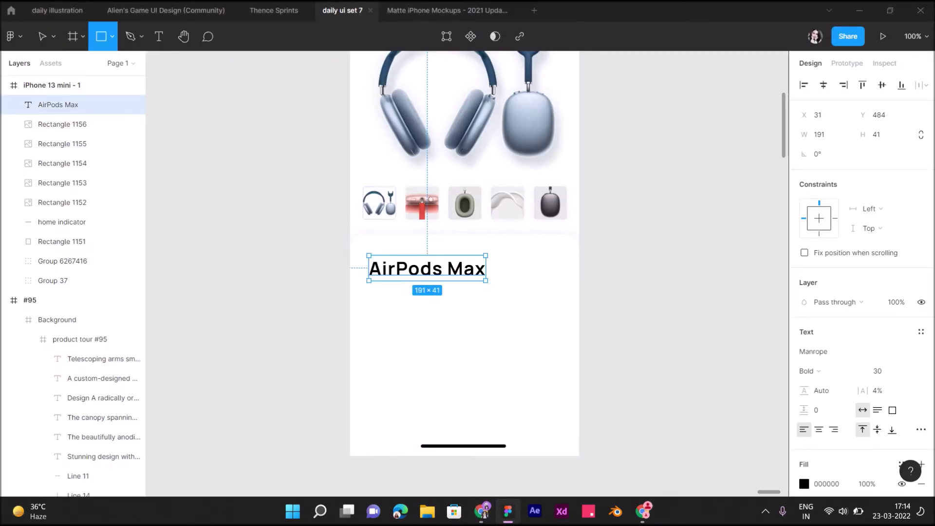
- Draw a small rectangle above the title and round its corners to 6px
left_click_drag(273, 215, 416, 243)
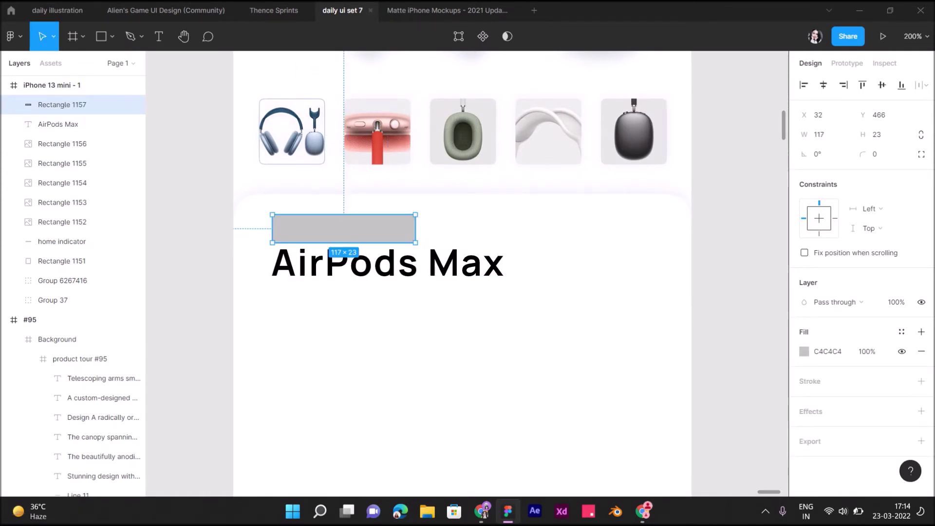
type("6")
left_click(922, 154)
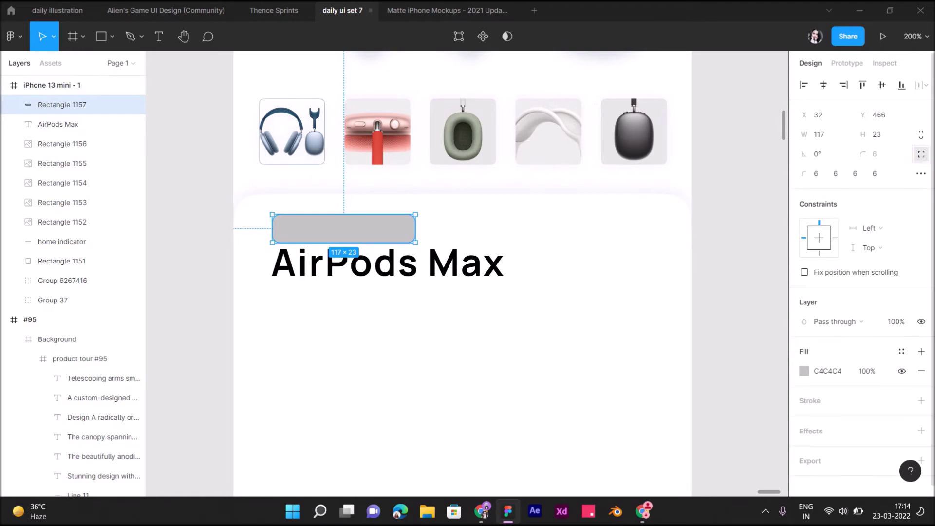
left_click(921, 174)
left_click_drag(656, 204, 665, 203)
- Eyedrop a light blue E2F0FF fill for the badge rectangle
left_click(804, 370)
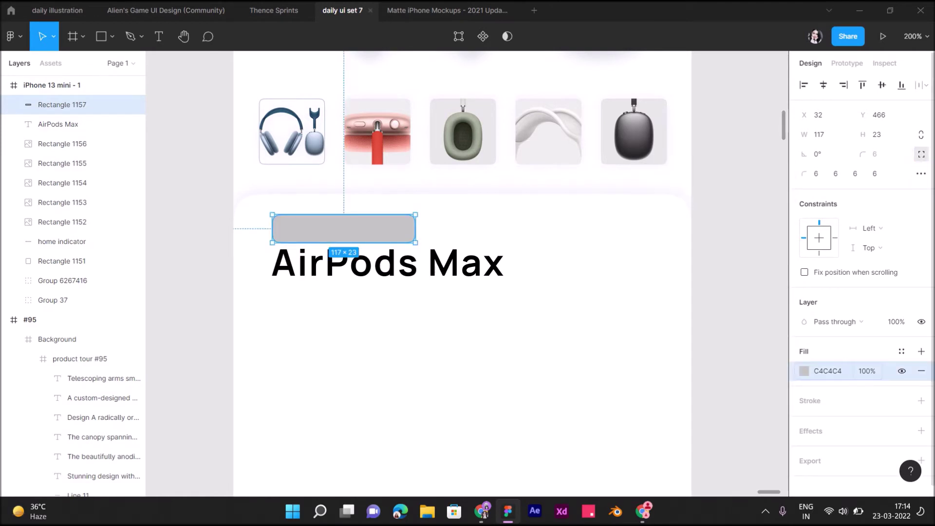
left_click(660, 360)
scroll(733, 107, "up", 1)
left_click(735, 104)
left_click(660, 361)
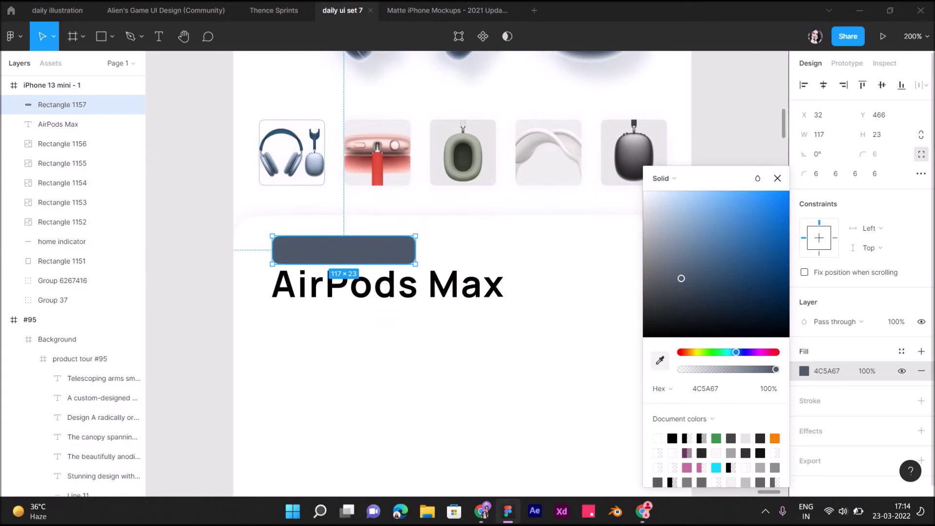
scroll(731, 111, "up", 4)
left_click(731, 110)
scroll(731, 110, "down", 4)
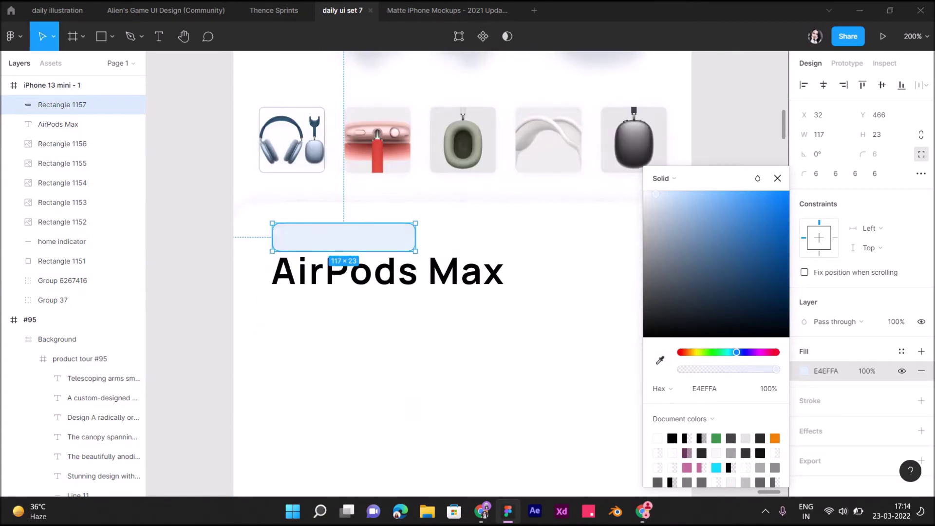
left_click(59, 125)
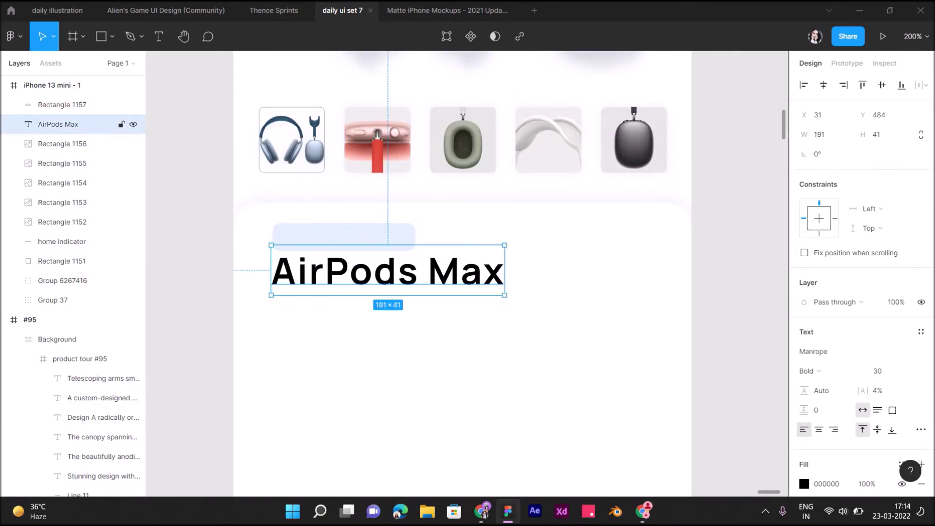
- Move the title down, then nudge the badge down and make it slightly taller
key("shift+Down")
key("shift+Down")
left_click(62, 105)
key("Down")
key("Down")
key("Down")
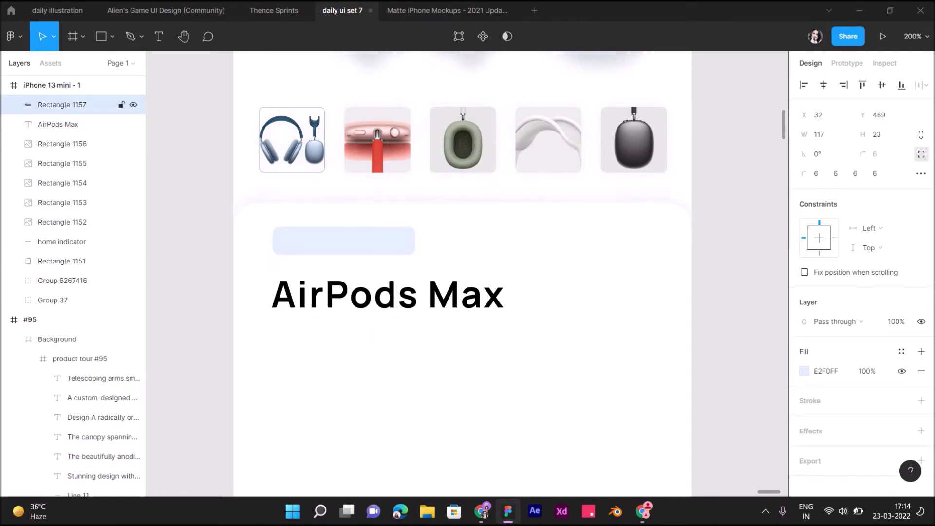
key("ctrl+Down")
key("ctrl+Down")
key("Escape")
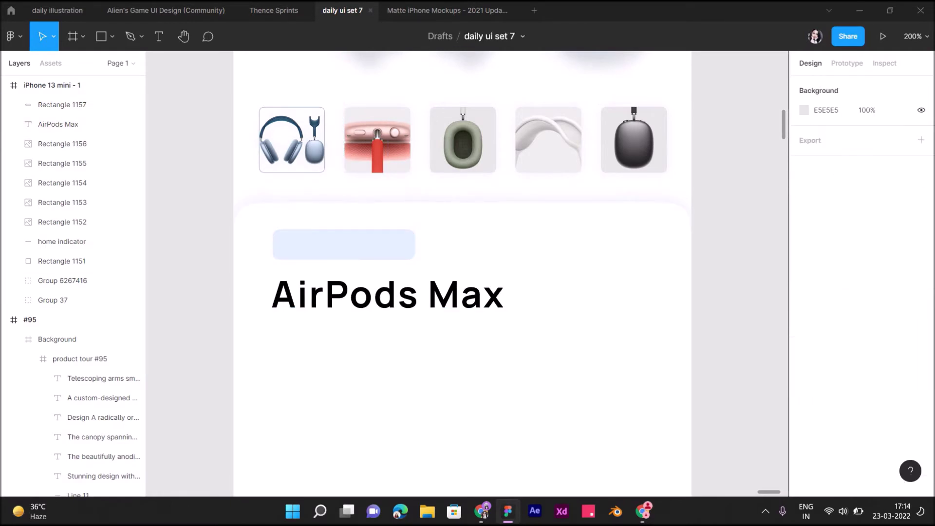
- Add 'Free Engraving' text on the badge at font size 18
key("t")
left_click(294, 249)
type("Free")
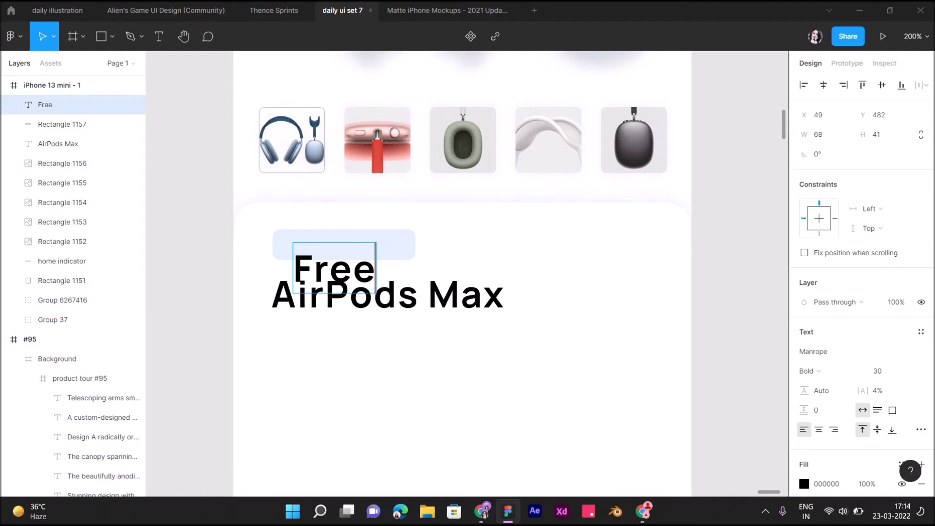
type(" Engravi")
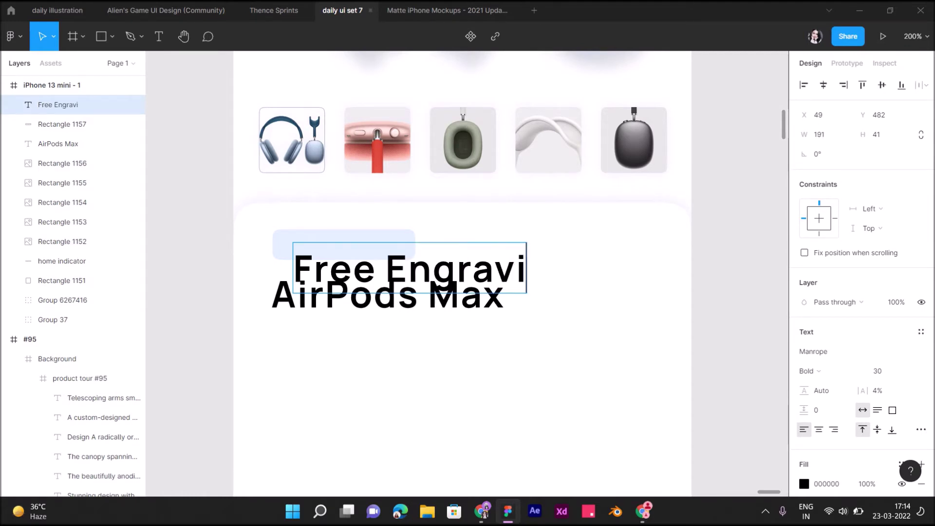
type("ng")
key("Escape")
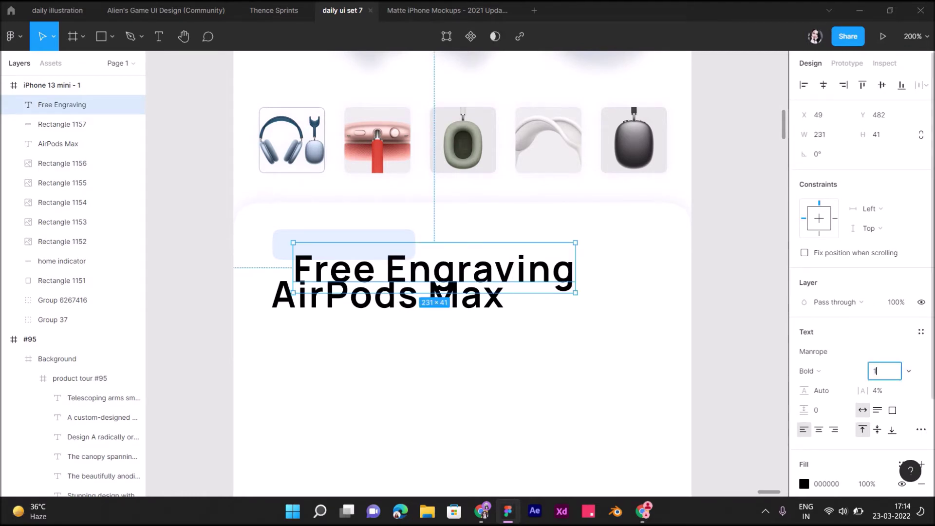
type("8")
key("Return")
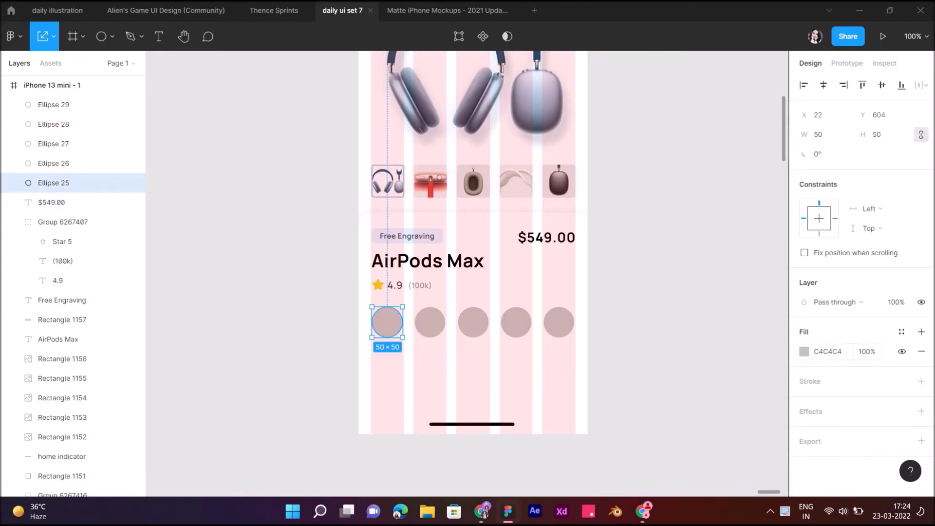
- Fill the first circle dark, then eyedrop a muted pink fill for the second circle
left_click(804, 352)
type("4B4B4B")
key("Return")
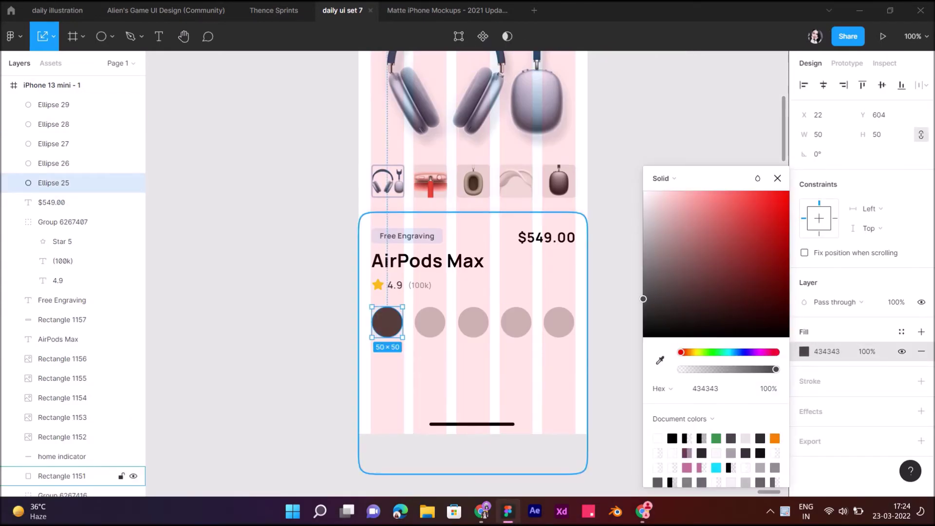
left_click(430, 322)
left_click(804, 351)
left_click(660, 361)
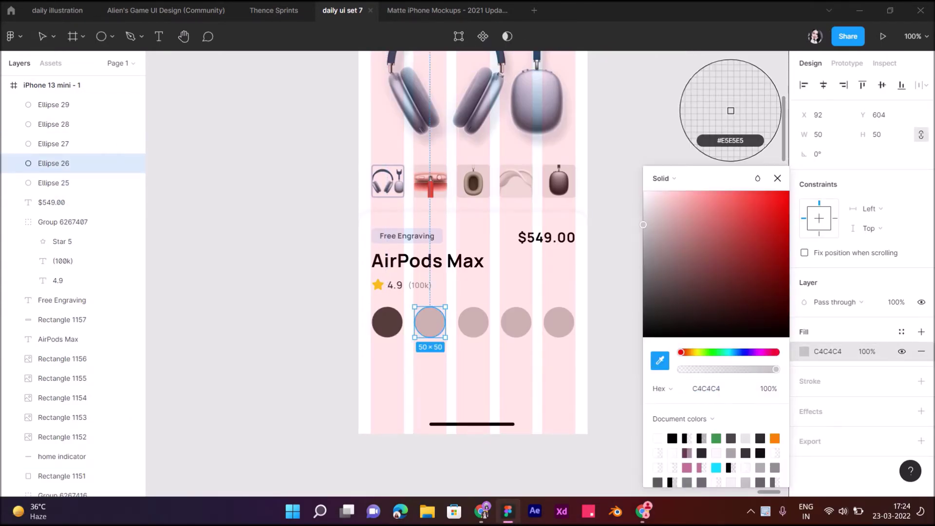
left_click(430, 185)
left_click(473, 322)
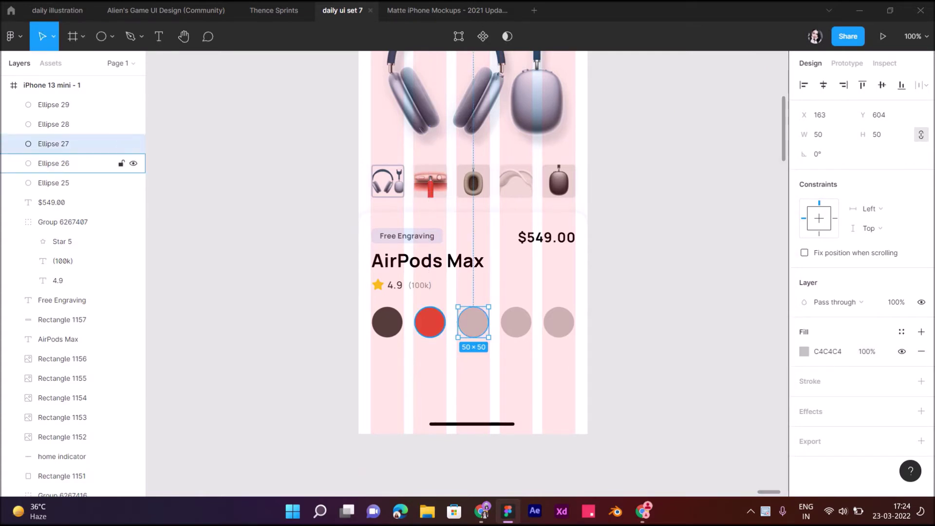
left_click(431, 321)
left_click(804, 351)
left_click(660, 361)
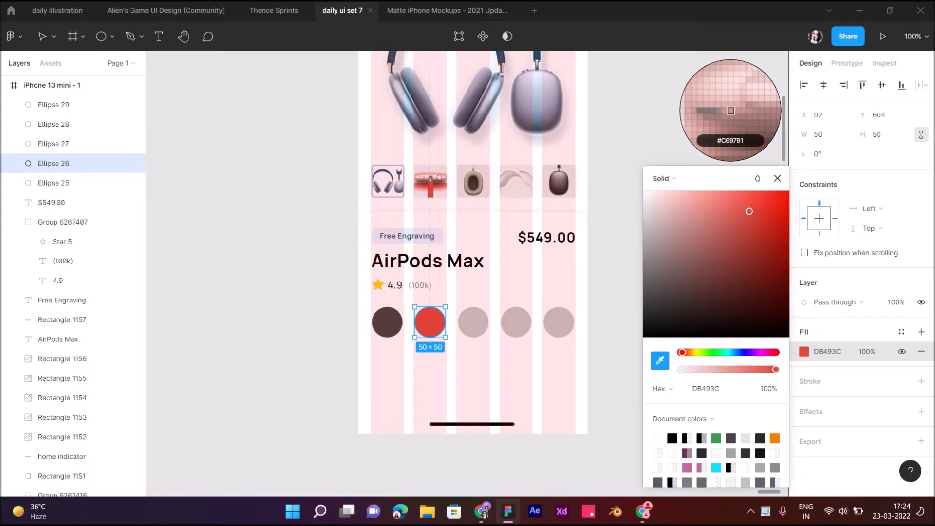
left_click(731, 110)
- Eyedrop blue-grey for the third circle and grey-green for the fourth
left_click(473, 322)
left_click(804, 352)
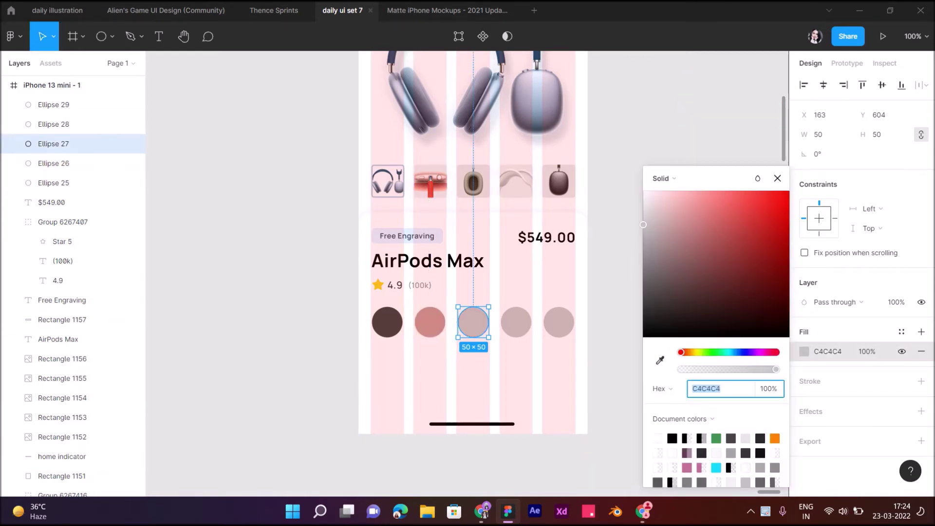
left_click(660, 360)
left_click(731, 111)
left_click(516, 322)
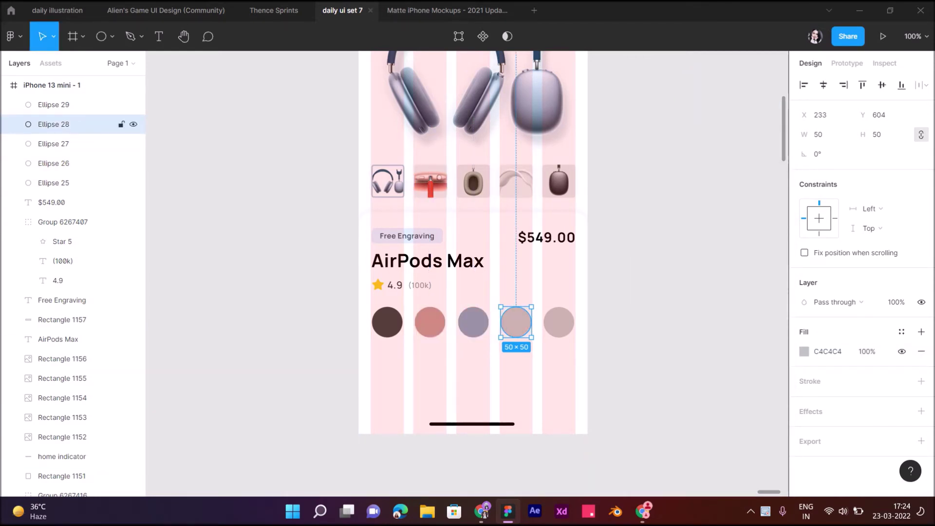
left_click(804, 352)
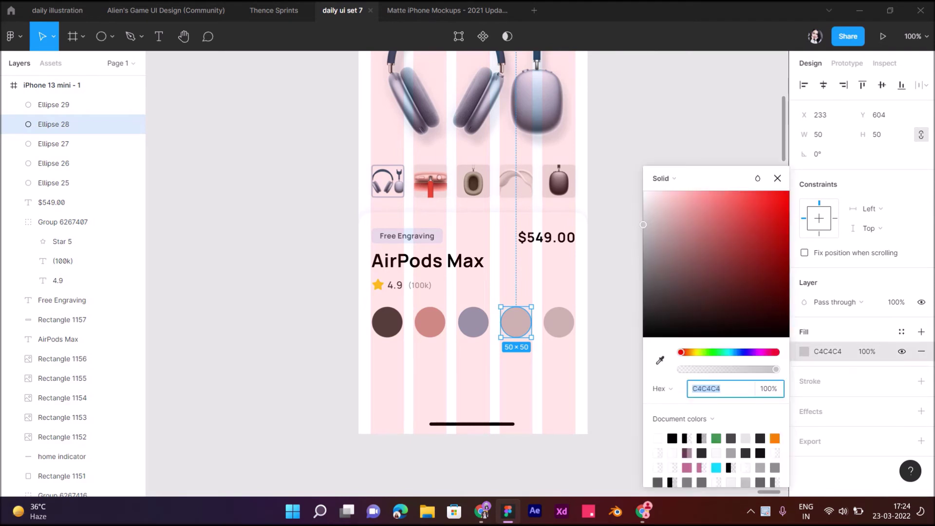
left_click(661, 360)
left_click(730, 110)
key("Escape")
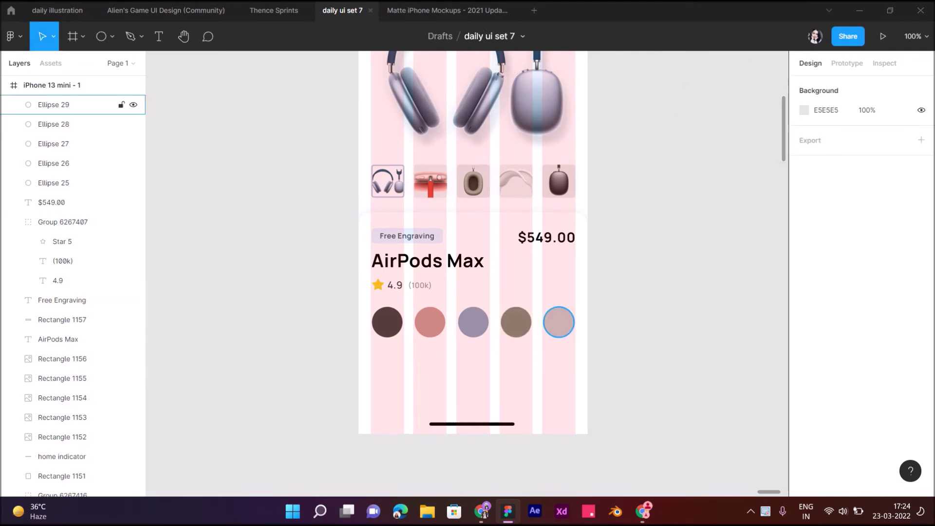
- Eyedrop a light silver-grey fill for the fifth circle
left_click(559, 322)
left_click(804, 351)
left_click(660, 361)
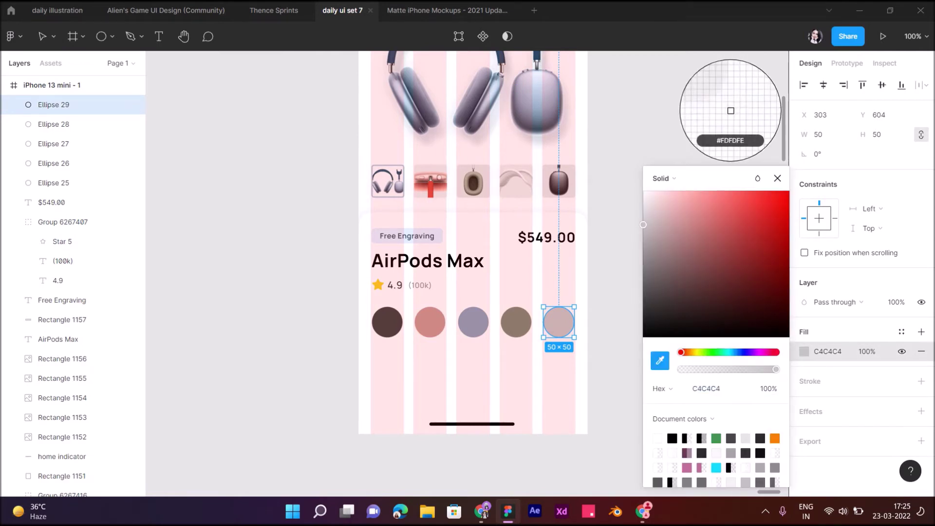
left_click(731, 110)
key("Escape")
key("Escape")
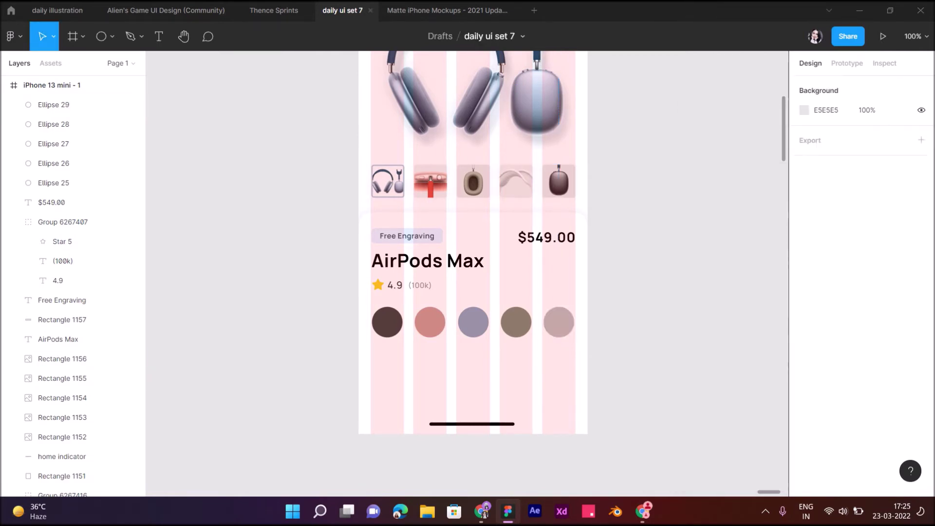
- Hide the phone frame's column layout grid
scroll(473, 243, "up", 3)
left_click(385, 68)
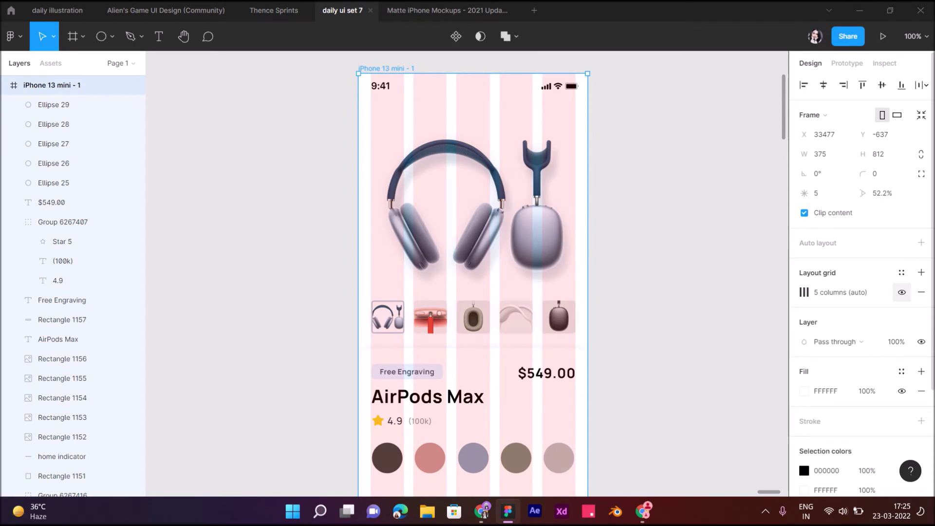
left_click(902, 292)
left_click(804, 292)
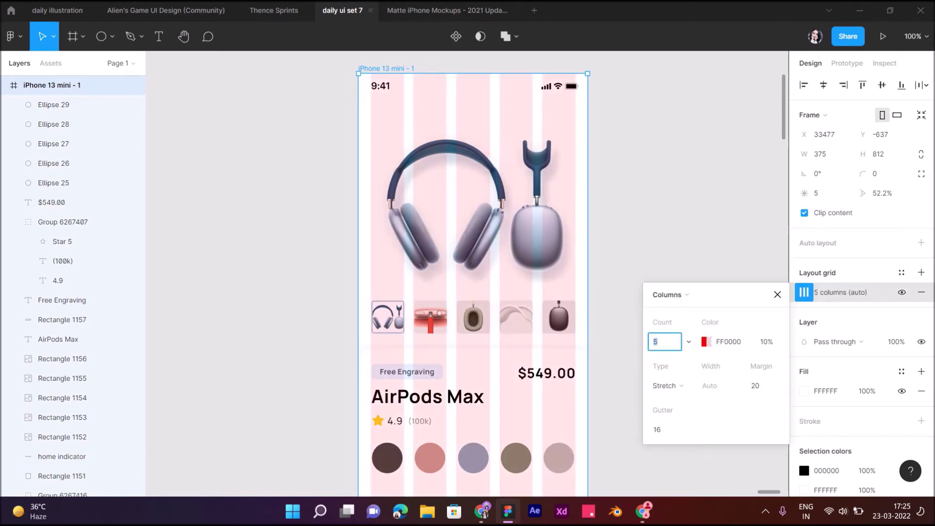
key("Escape")
key("Escape")
left_click(385, 68)
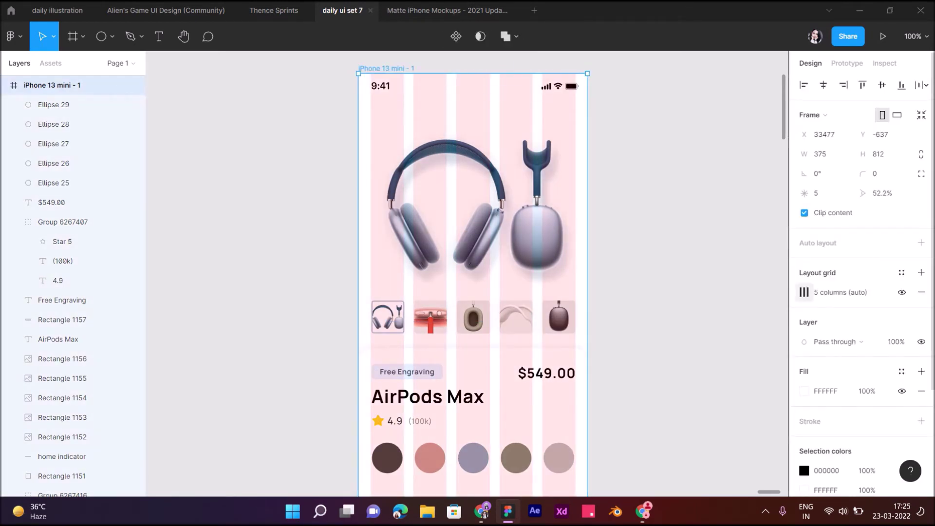
left_click(804, 292)
left_click(902, 292)
scroll(473, 341, "down", 2)
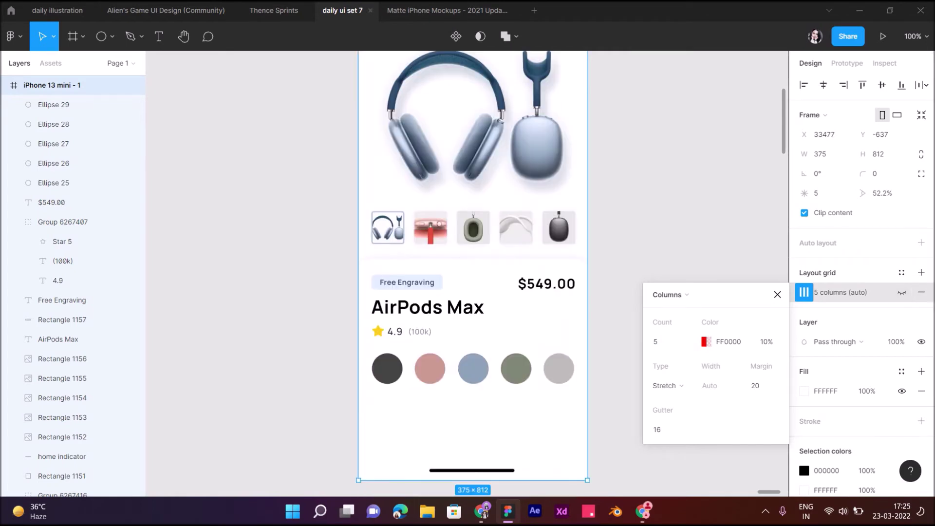
- Try a 4-px grey outline on the dark swatch, then remove it
left_click(387, 369)
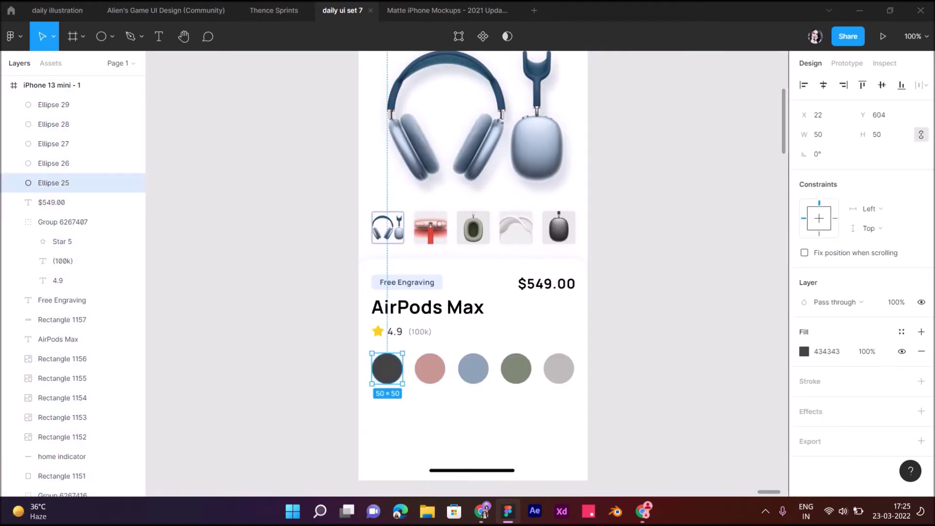
key("ctrl+plus")
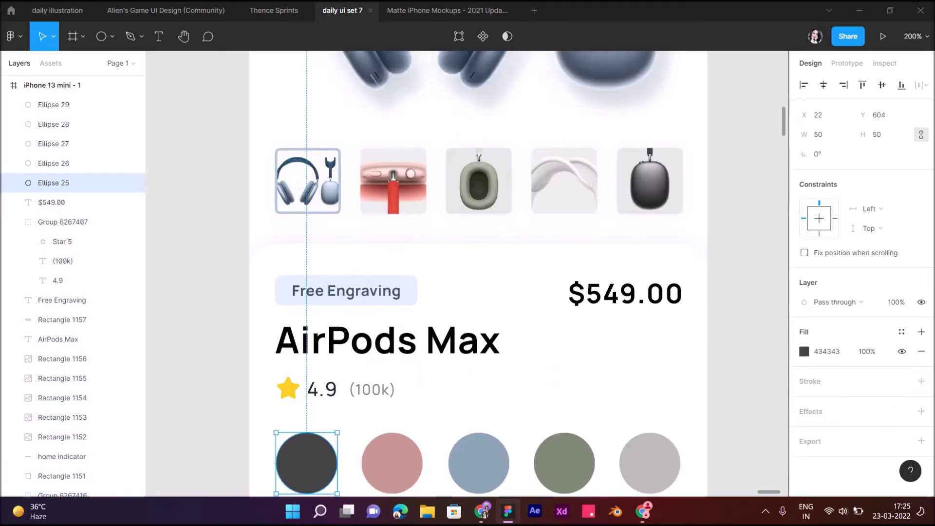
key("ctrl+minus")
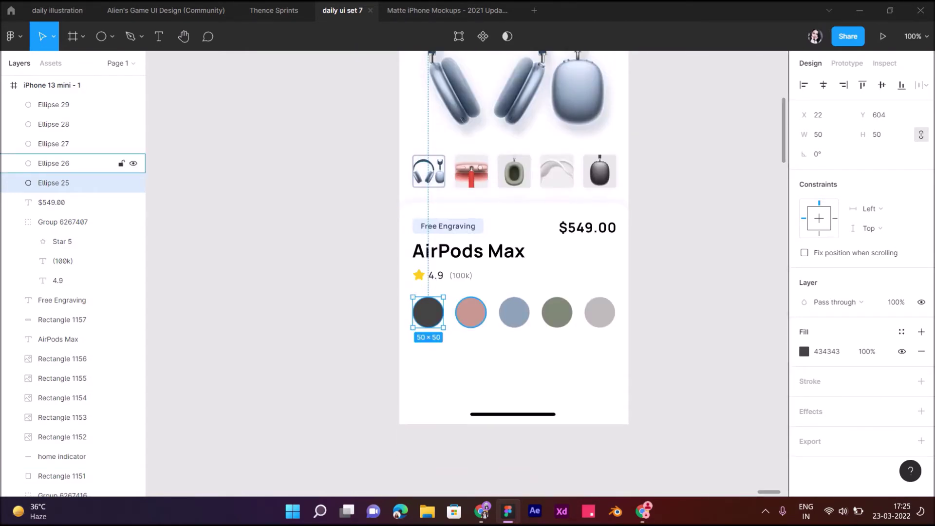
key("ctrl+plus")
left_click(921, 381)
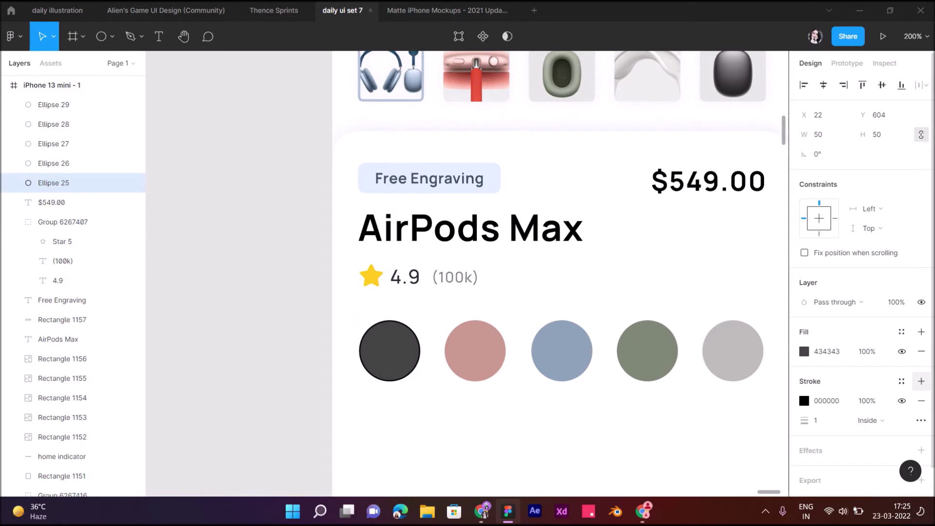
left_click(824, 420)
type("4")
key("Return")
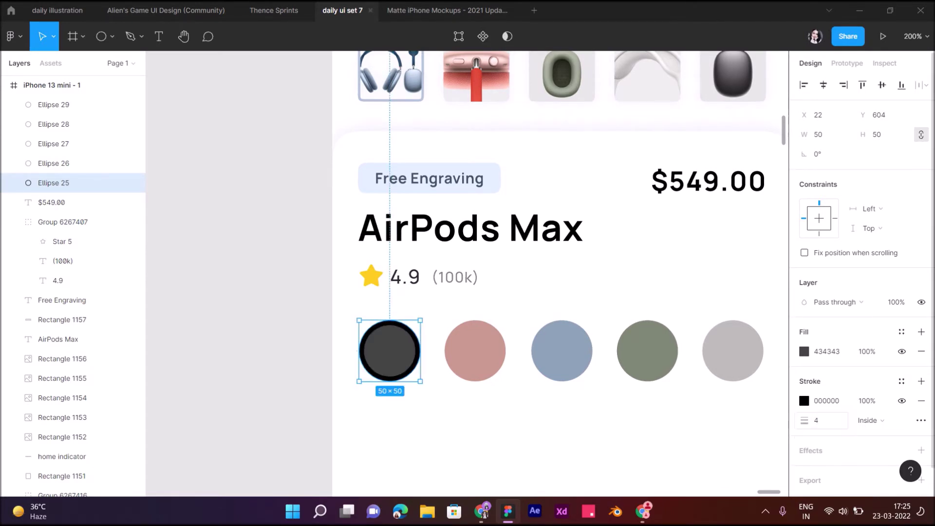
left_click(805, 401)
left_click_drag(643, 337, 643, 253)
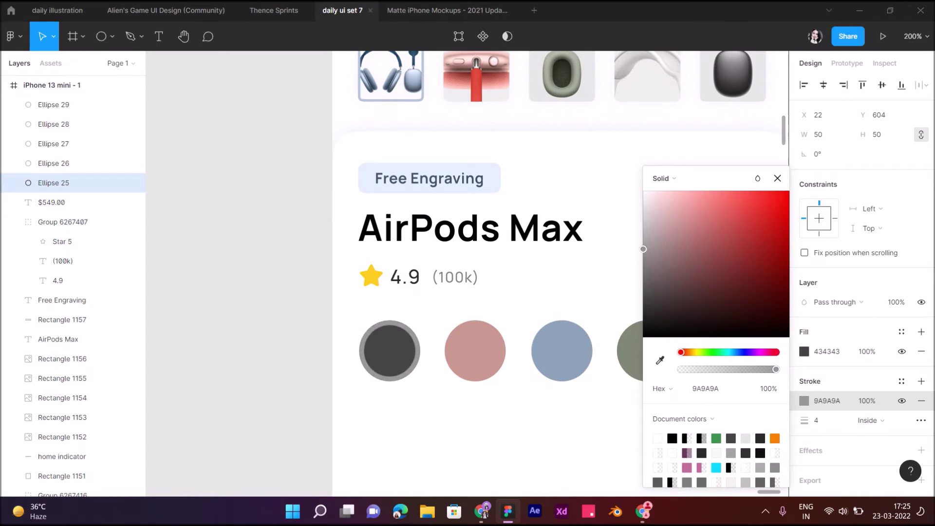
left_click(922, 401)
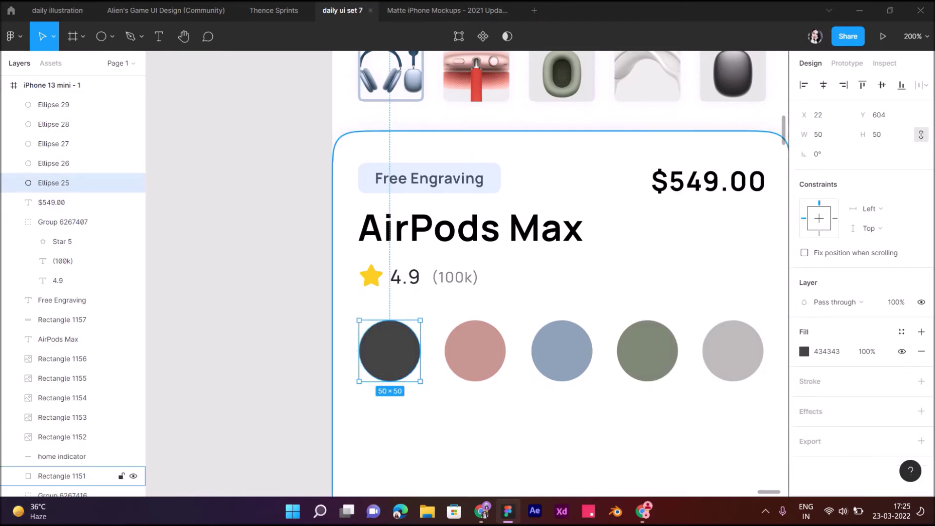
- Give the blue swatch a thin dark grey 393939 outline
left_click(53, 144)
left_click(921, 381)
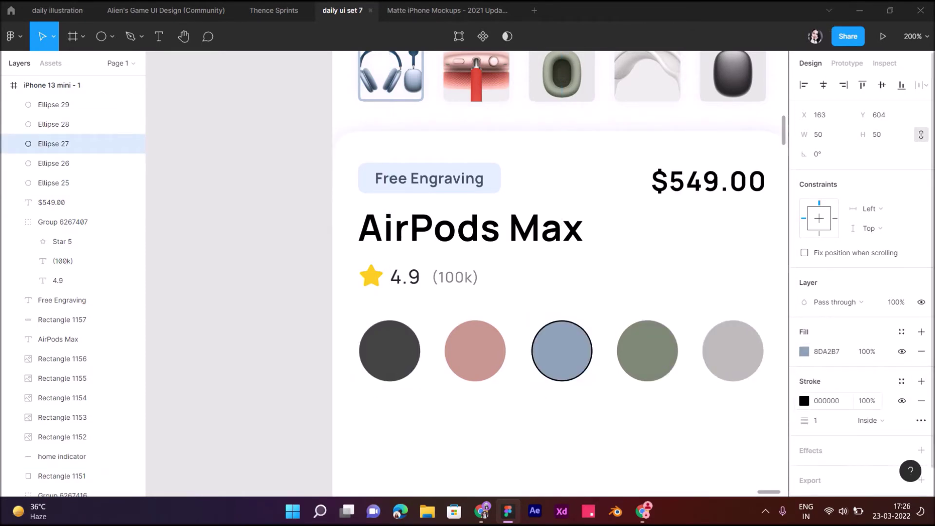
left_click(804, 401)
left_click_drag(643, 336, 643, 304)
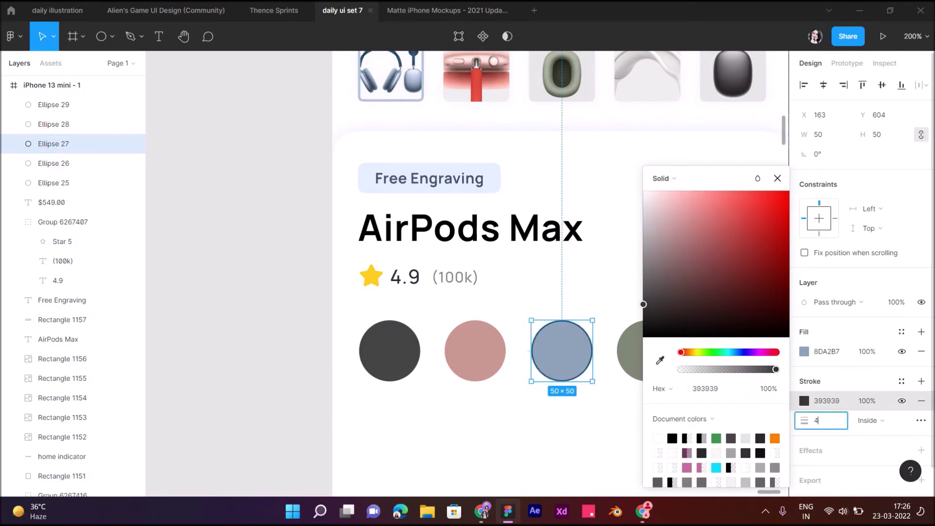
key("Return")
key("Return")
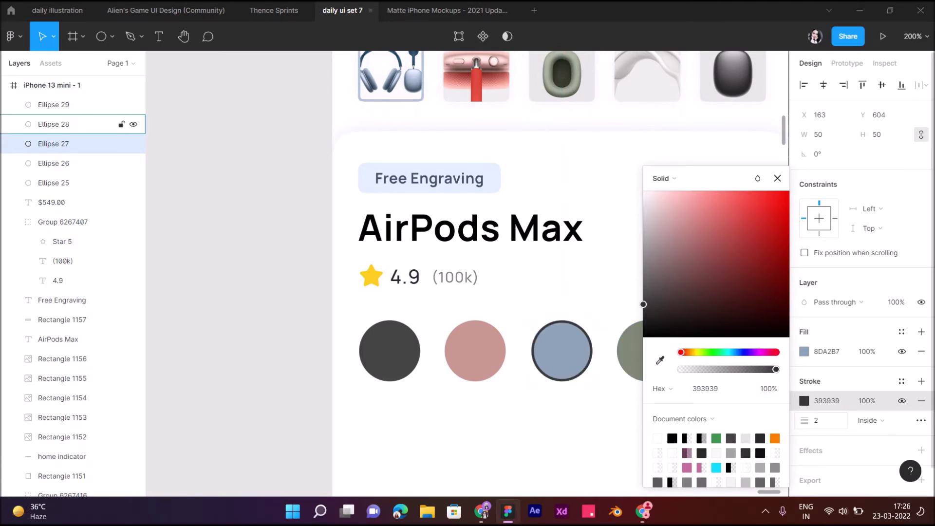
key("Escape")
key("shift+0")
left_click(112, 36)
left_click(90, 65)
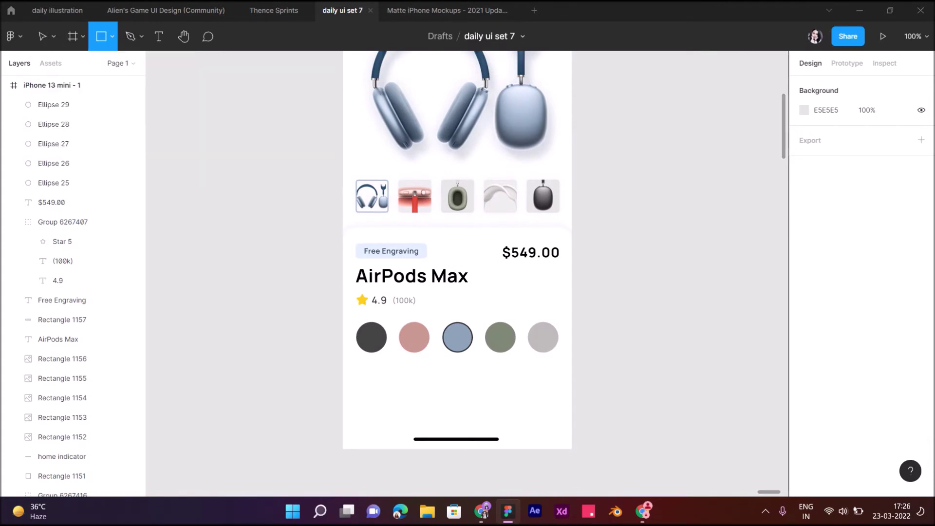
- Draw a 333×59 button rectangle near the frame bottom, snapped to the column grid
left_click_drag(363, 395, 549, 429)
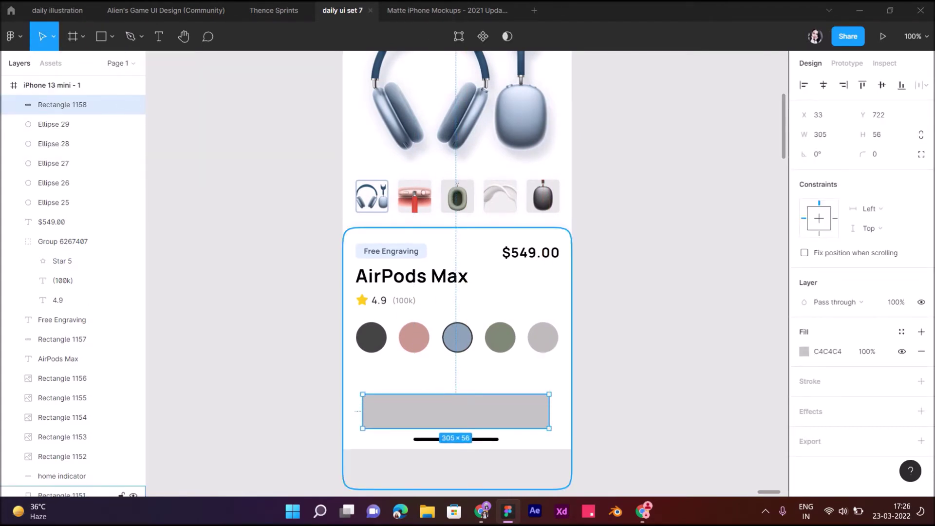
scroll(457, 184, "up", 3)
left_click(365, 73)
left_click(902, 293)
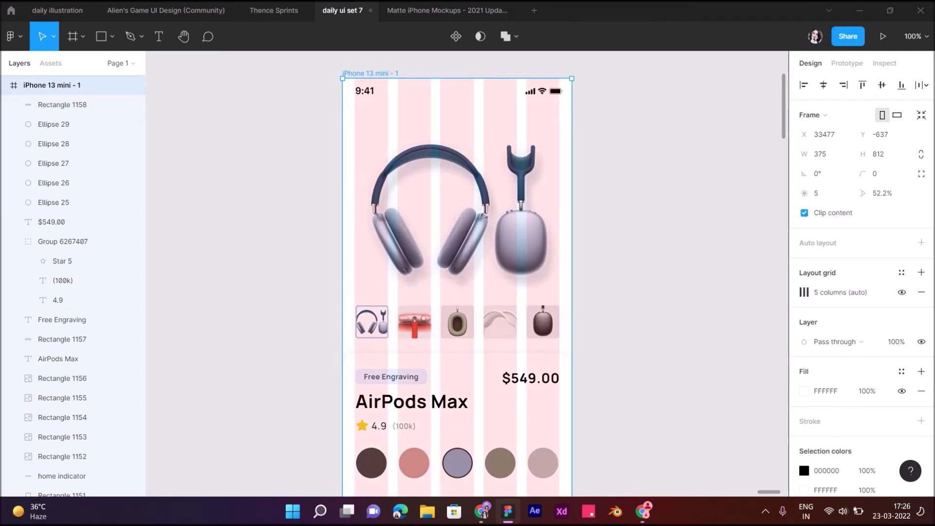
scroll(457, 244, "down", 3)
left_click(62, 104)
left_click_drag(362, 371, 356, 371)
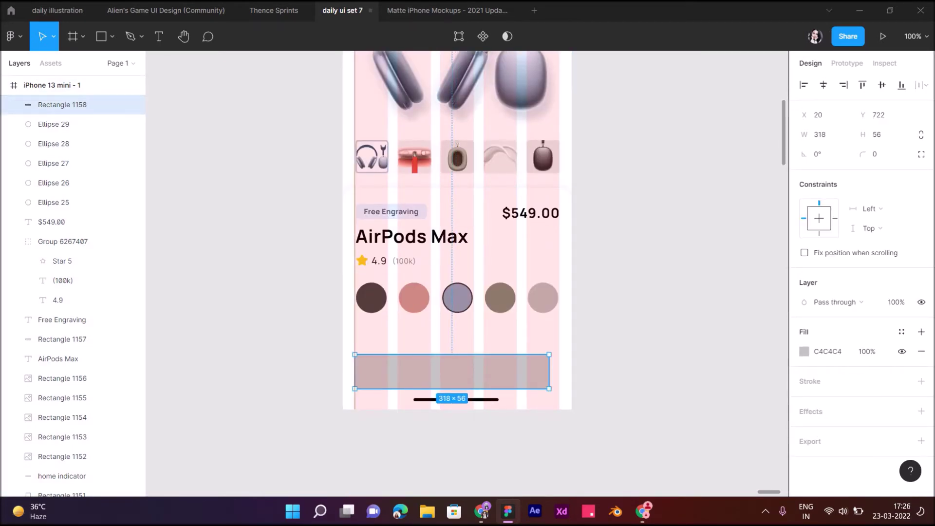
left_click_drag(550, 371, 558, 371)
left_click_drag(456, 389, 457, 391)
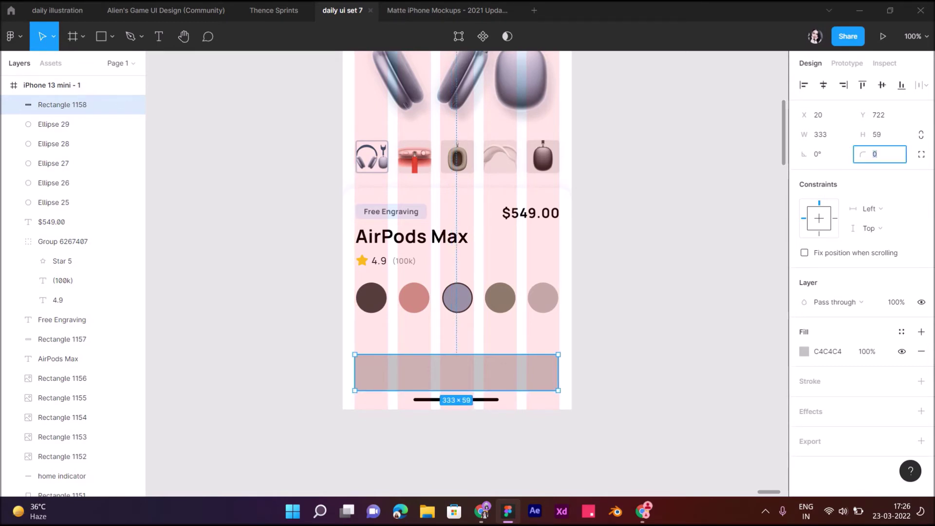
type("8")
- Round the button's corners to 8 and eyedrop a dark mauve-grey fill
left_click(922, 154)
left_click(922, 173)
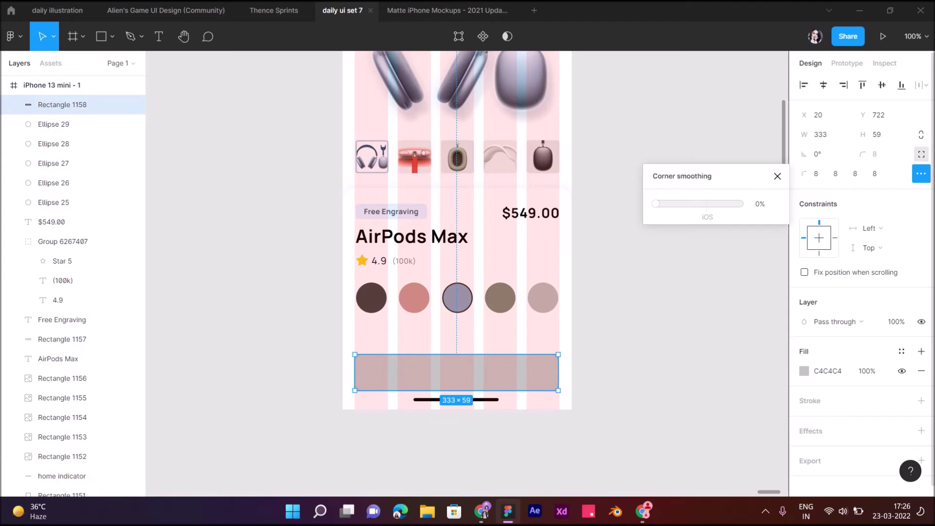
left_click(805, 371)
key("i")
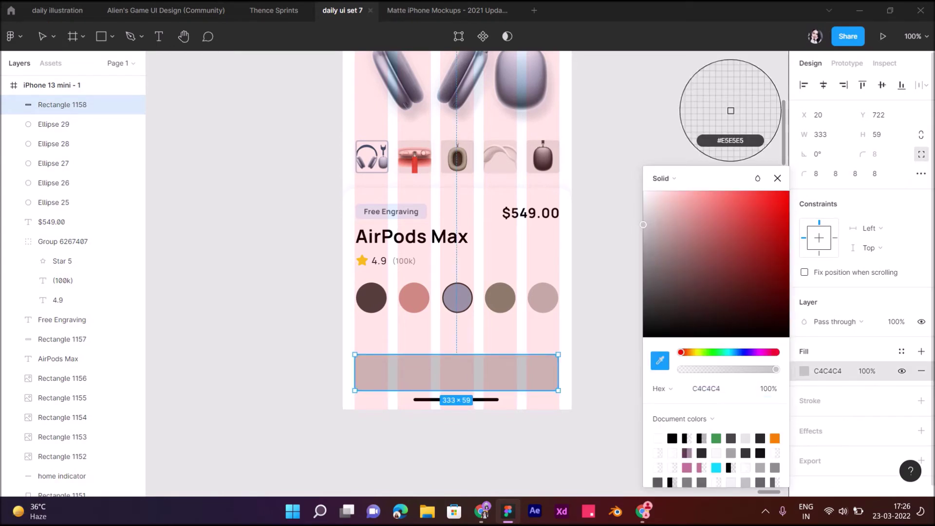
scroll(730, 110, "up", 1)
left_click(725, 115)
key("Escape")
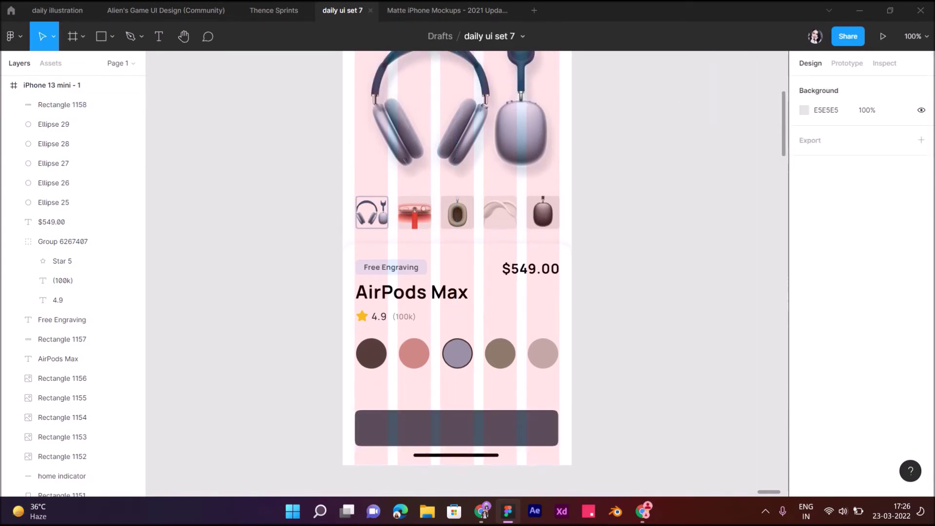
scroll(457, 341, "down", 2)
- Add a size-18 'Description' heading under the swatches, aligned to the left margin
key("t")
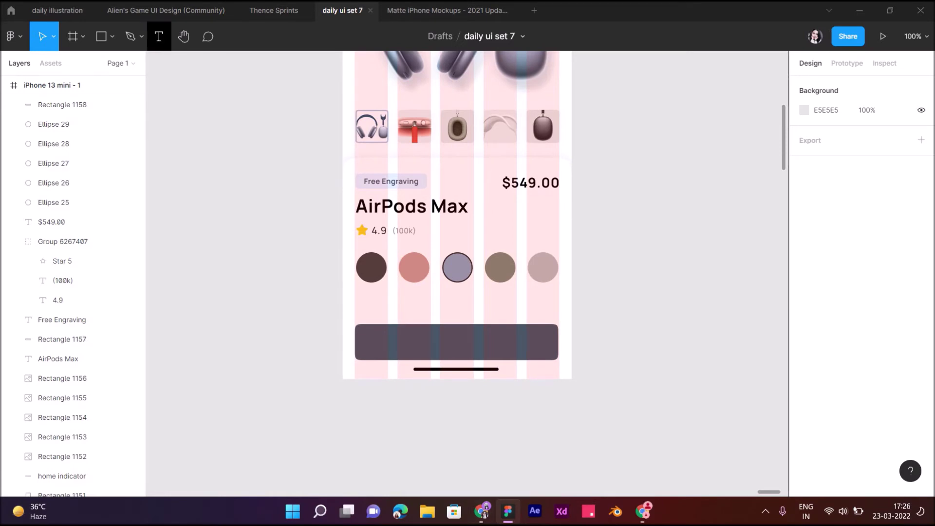
key("t")
left_click(365, 308)
type("Desc")
key("Escape")
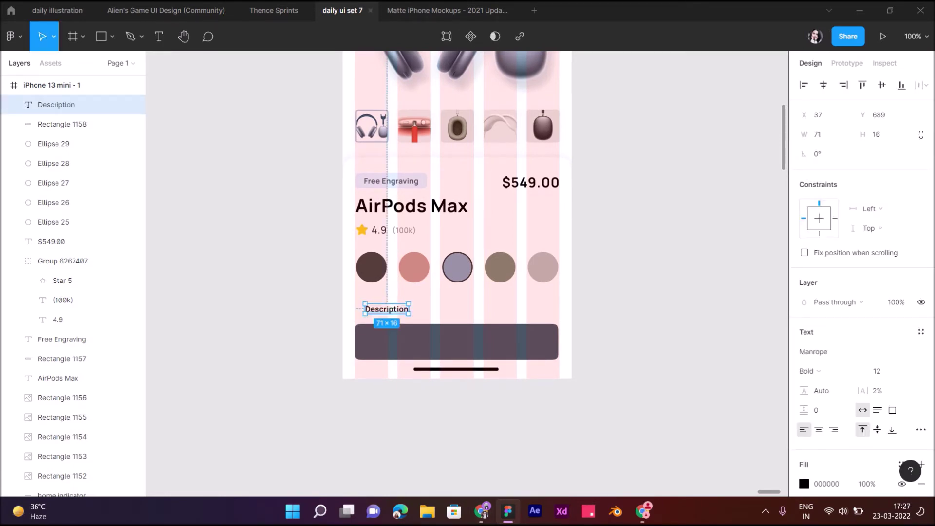
key("Return")
type("18")
key("Return")
left_click_drag(398, 312, 388, 306)
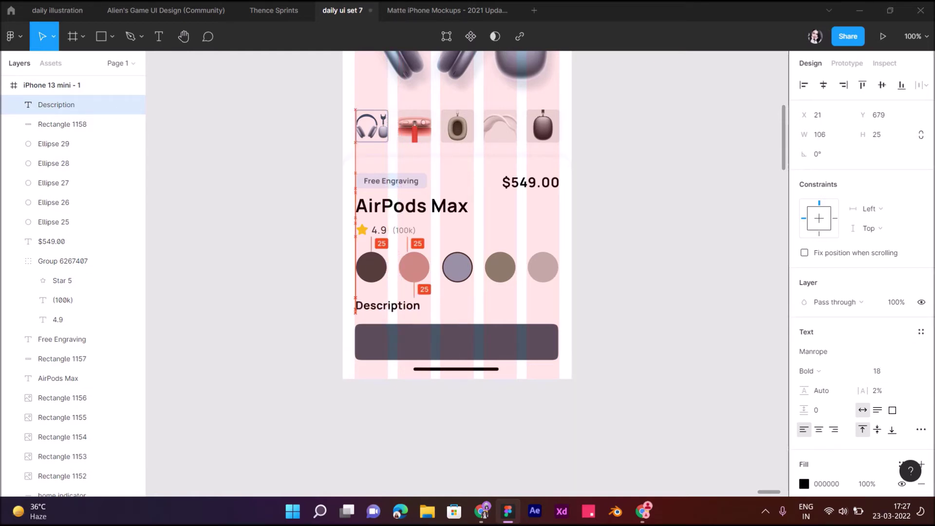
- Make the 4.9 rating text SemiBold
left_click(463, 297)
left_click(379, 230)
double_click(379, 230)
left_click(817, 351)
left_click(822, 370)
key("Escape")
- Add a white 'Buy Now' label on the button at size 24, centred
left_click(457, 341)
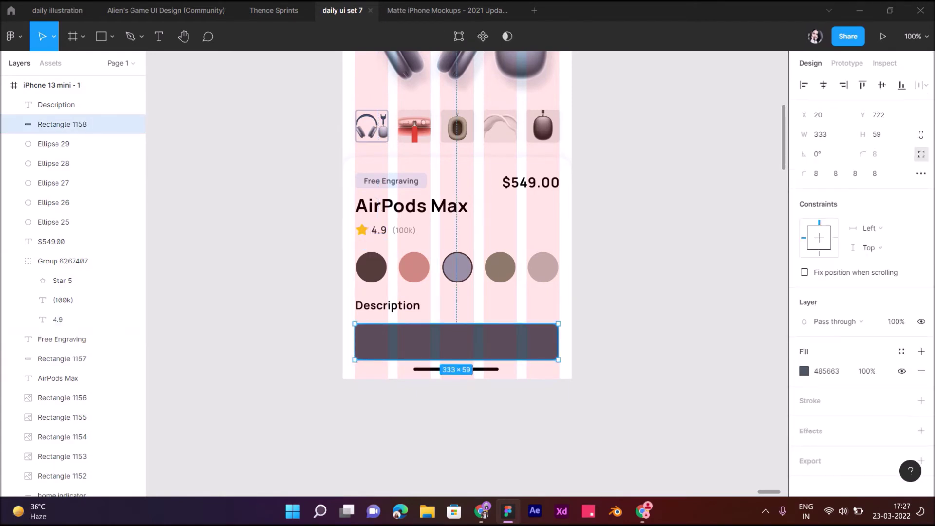
key("t")
left_click(388, 334)
type("Buy Now")
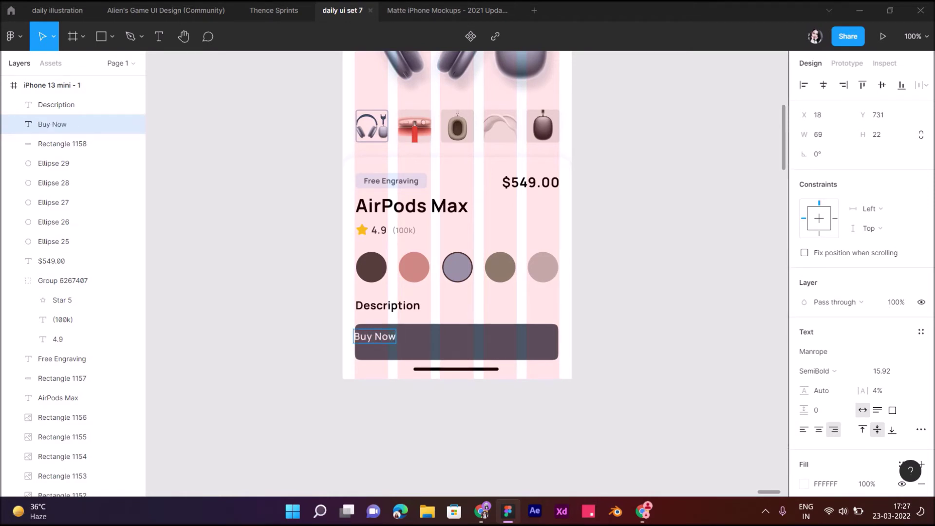
key("Escape")
type("4")
key("Return")
left_click_drag(376, 344, 432, 345)
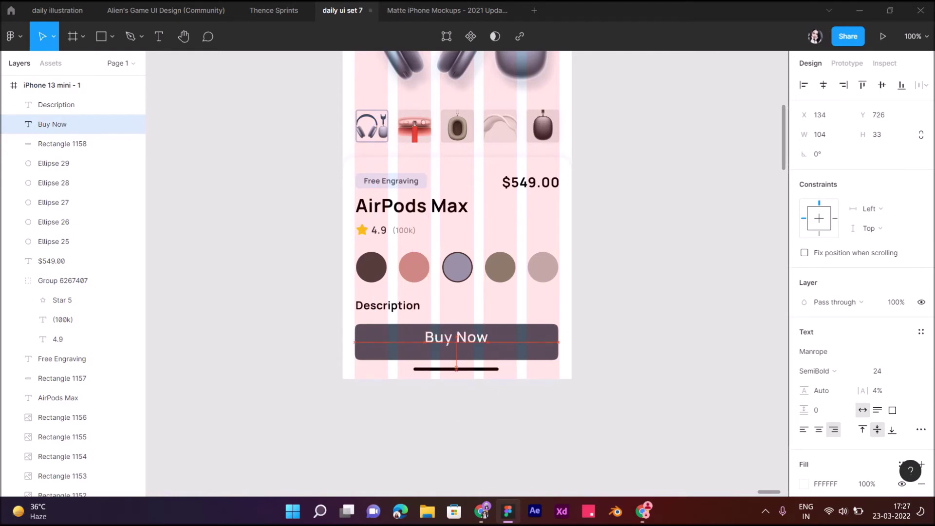
key("Up")
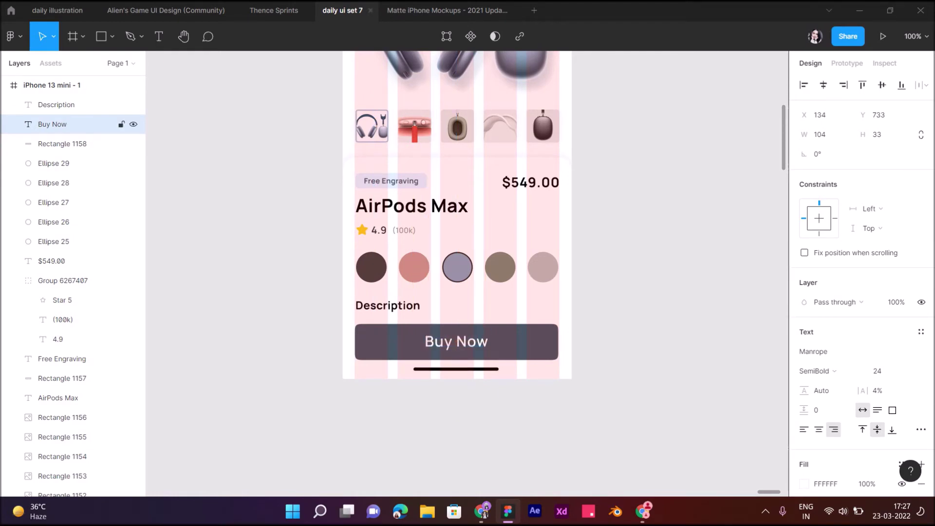
- Reduce the Buy Now label to size 22 and recentre it on the button
left_click(877, 370)
type("2")
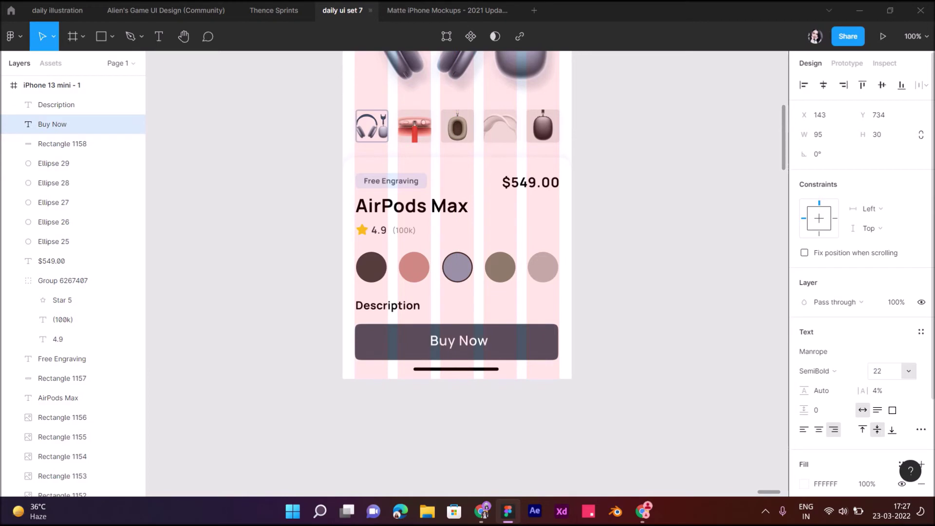
left_click_drag(459, 340, 456, 342)
left_click(817, 371)
key("Escape")
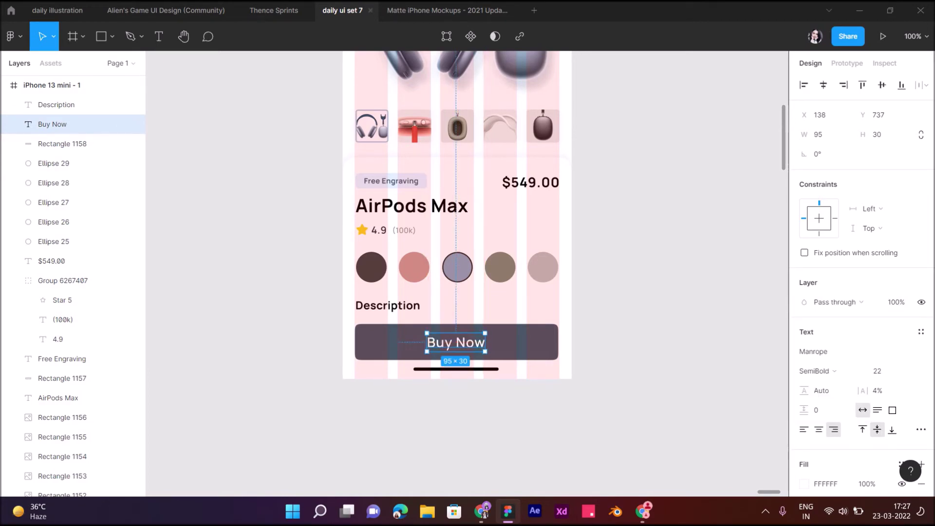
key("Escape")
scroll(457, 272, "up", 1)
scroll(457, 273, "up", 2)
scroll(457, 273, "up", 3)
left_click(371, 135)
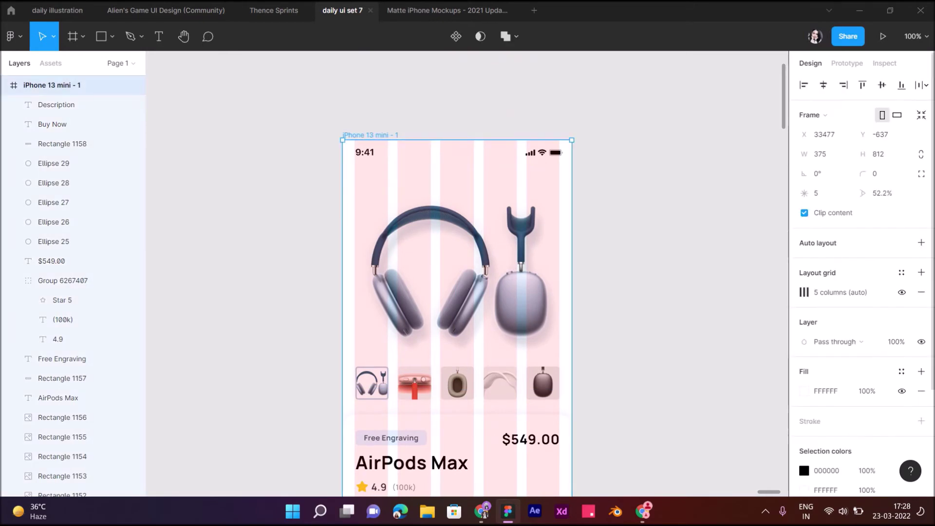
left_click(902, 292)
key("Escape")
scroll(457, 273, "down", 2)
scroll(457, 273, "down", 2)
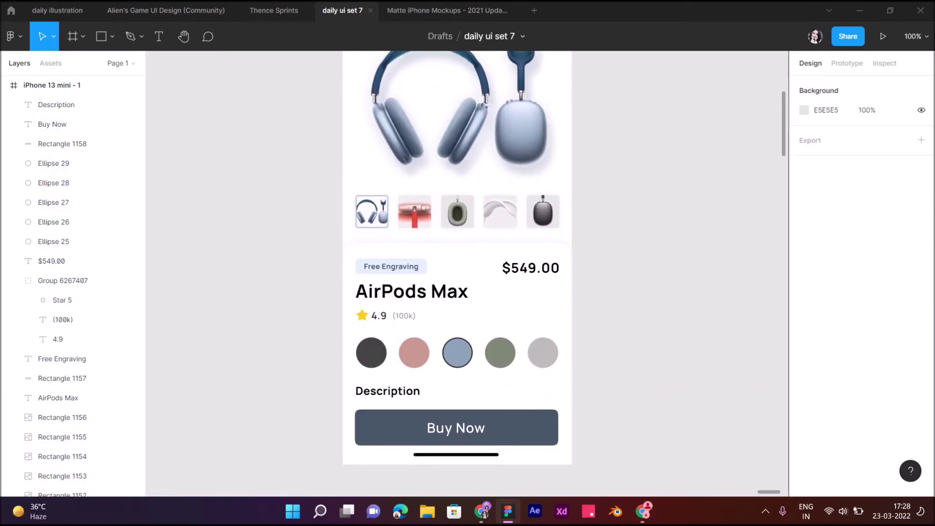
scroll(457, 258, "down", 1)
left_click(388, 379)
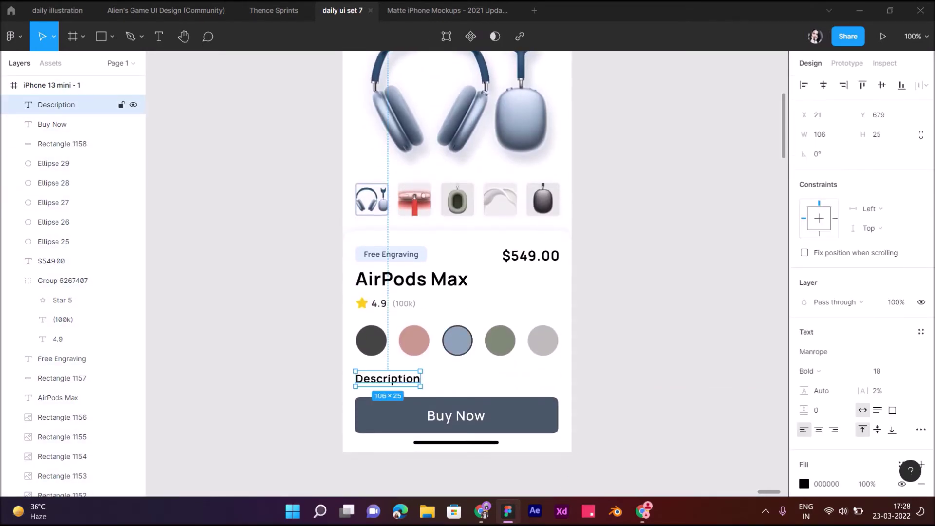
left_click(53, 125)
key("Escape")
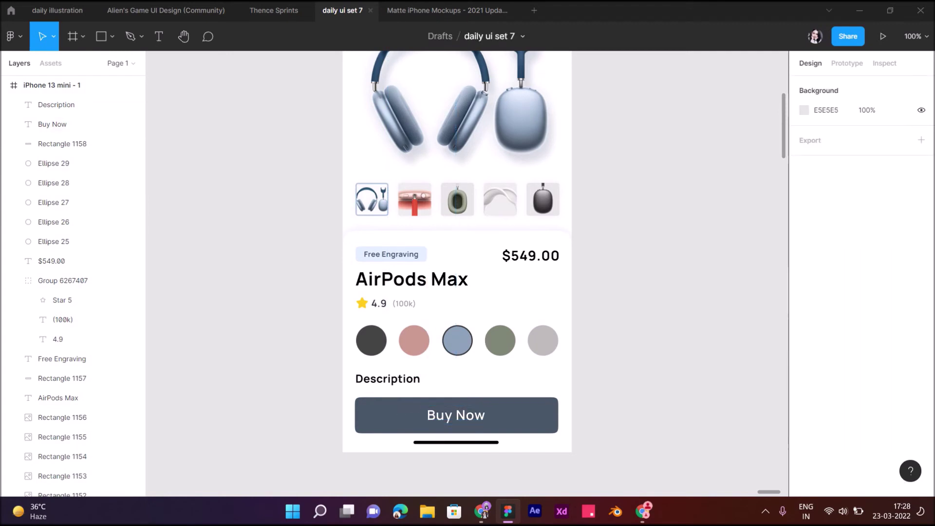
left_click(73, 105)
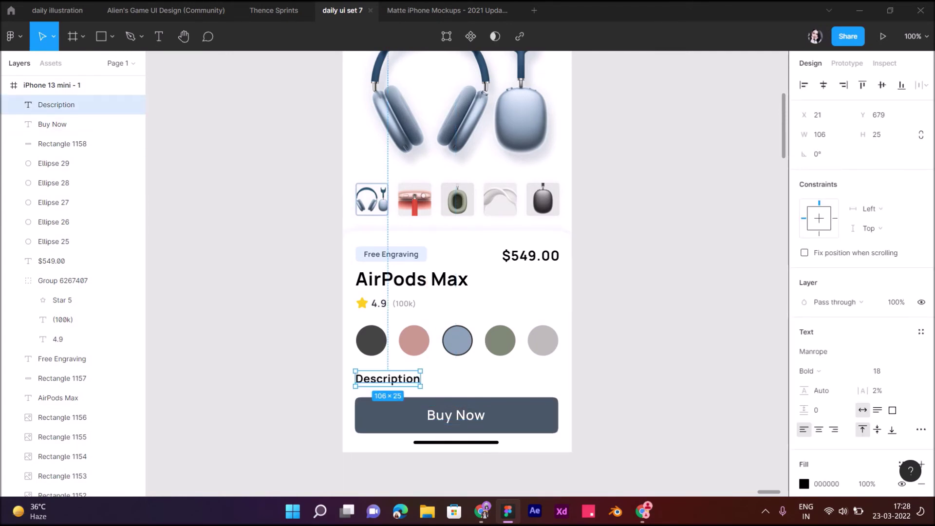
key("Escape")
scroll(457, 273, "up", 4)
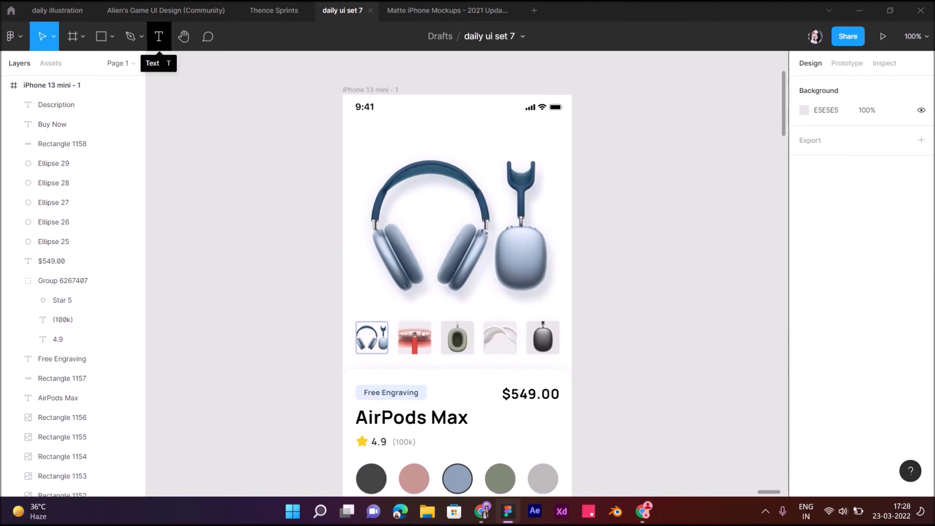
- Change the Free Engraving tag to 'In Stock' and narrow its background to fit
scroll(457, 273, "down", 3)
scroll(314, 210, "up", 3, "ctrl")
double_click(314, 210)
type("In Stock")
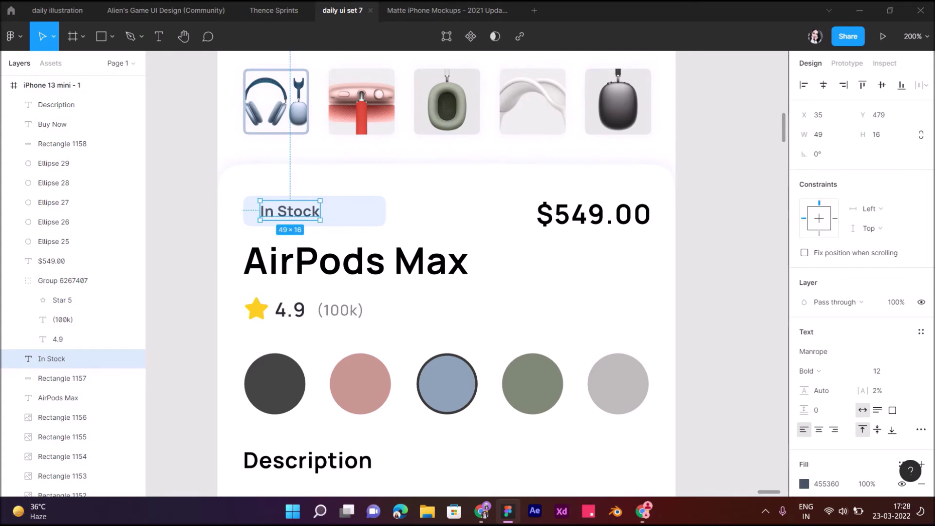
left_click(370, 210)
left_click_drag(386, 210, 329, 211)
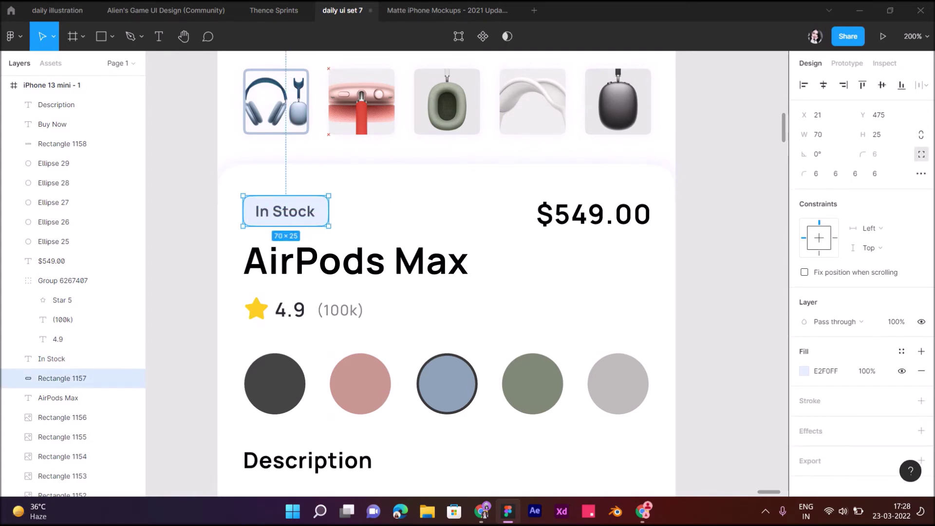
key("Escape")
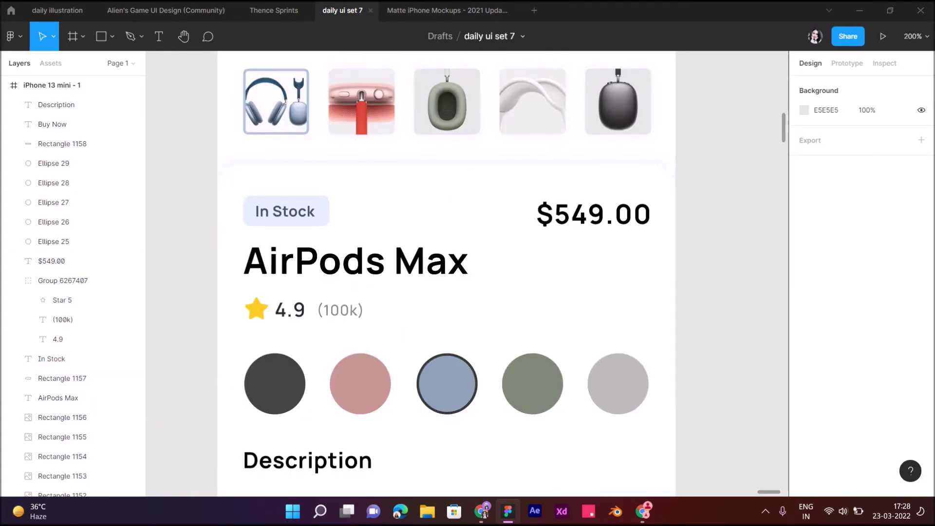
- Set the AirPods Max title font size to 28
left_click(63, 378)
left_click(52, 358, "shift")
left_click(52, 261, "shift")
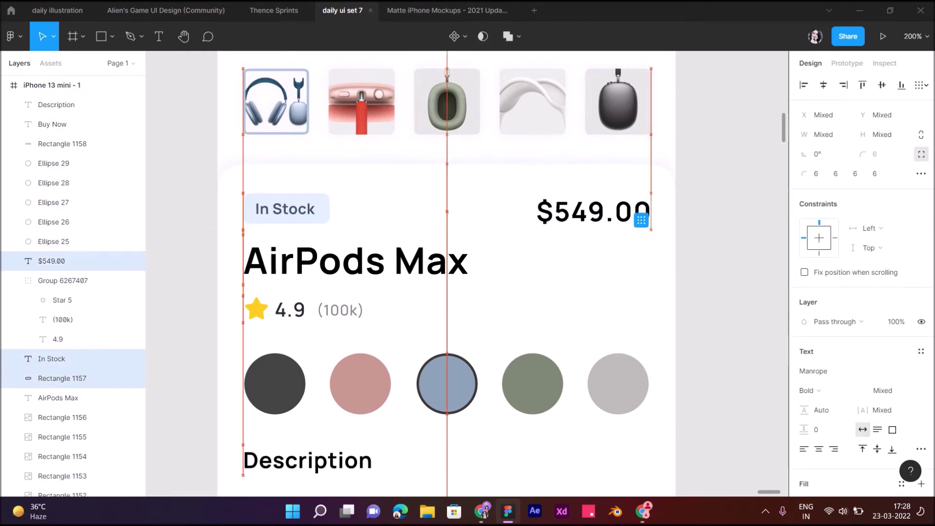
left_click(58, 398)
type("28")
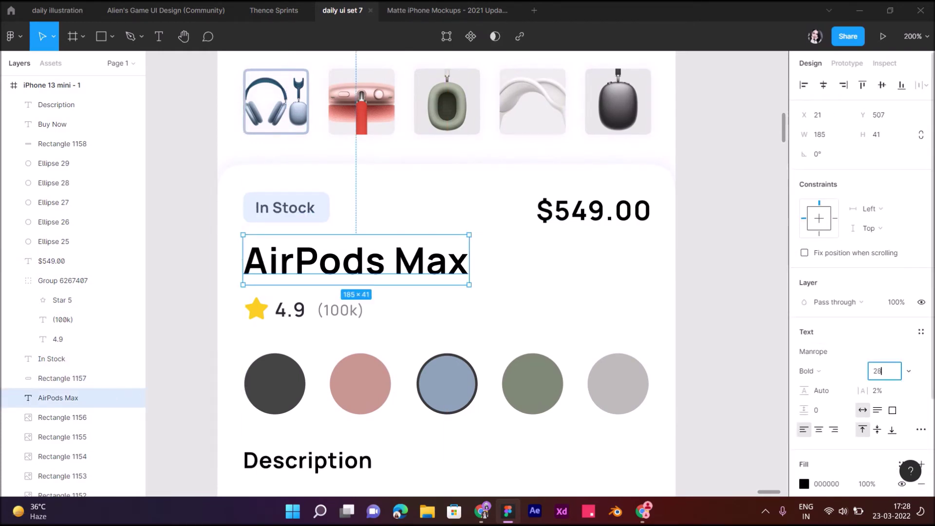
key("Return")
- Nudge the rating row and the colour swatches upward
left_click(291, 310)
key("Up")
key("Up")
key("Up")
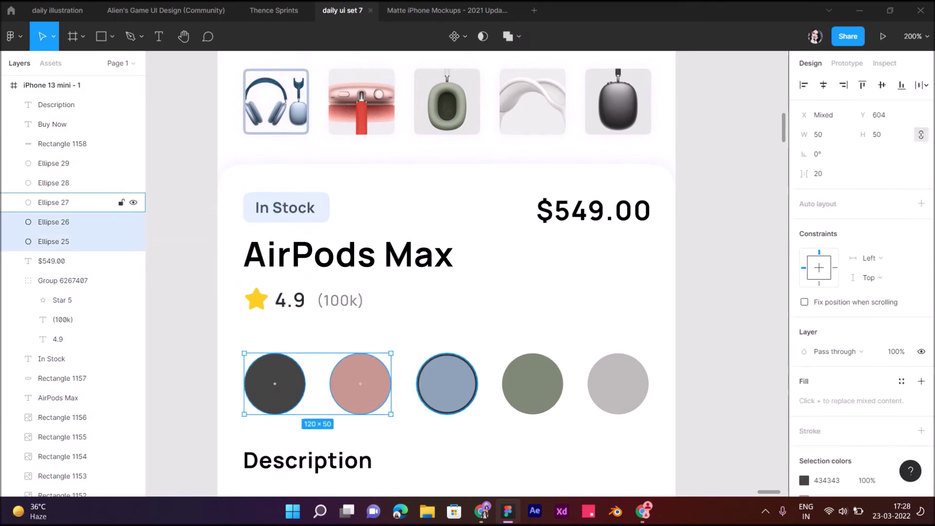
left_click_drag(234, 341, 658, 424)
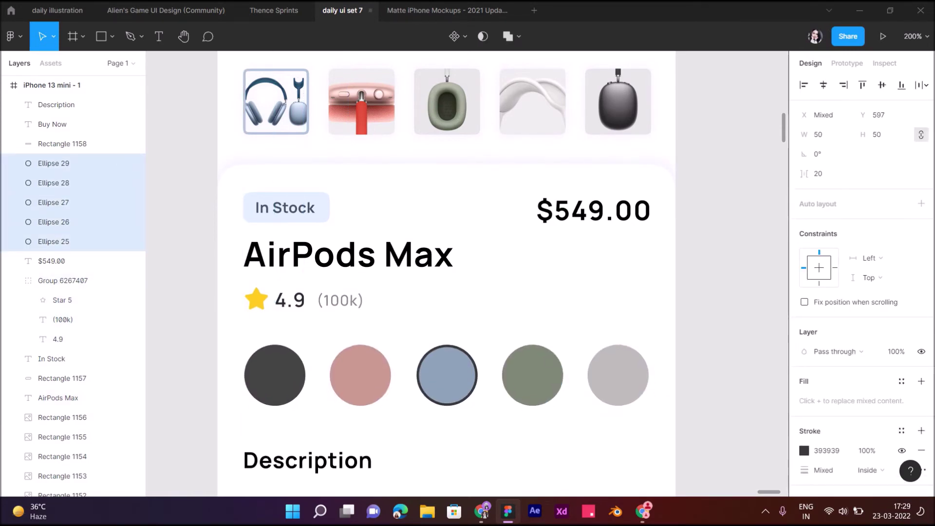
key("Escape")
scroll(318, 325, "down", 3)
left_click(317, 321)
- Set the Description heading to 16 px and adjust its position
left_click_drag(317, 316, 317, 306)
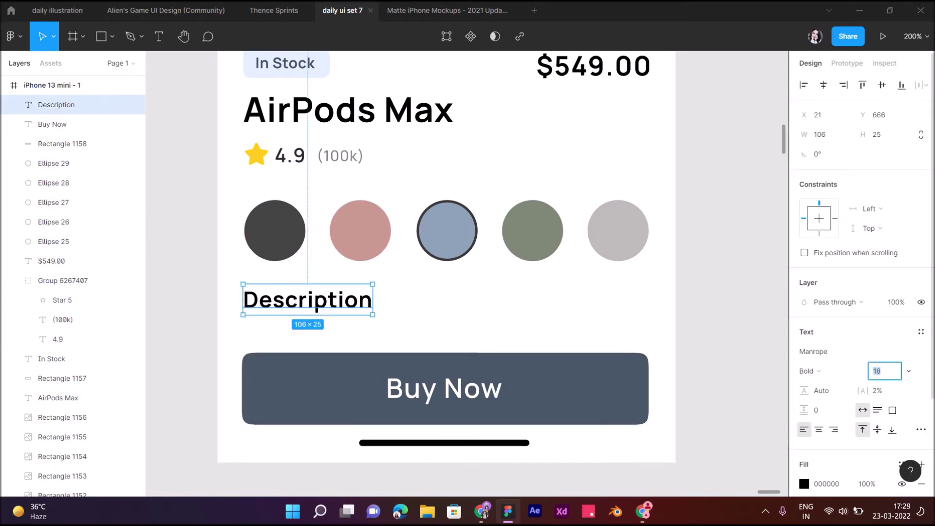
type("16")
key("Return")
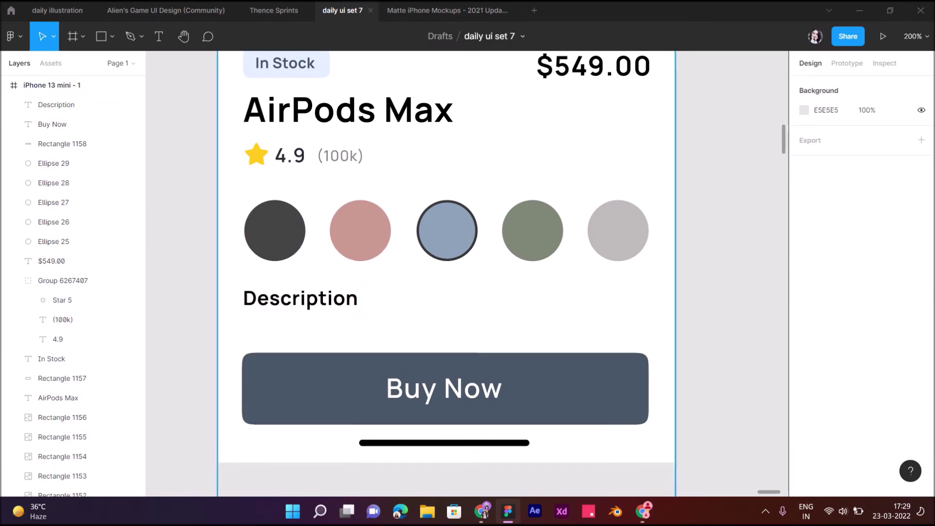
key("Down")
key("Down")
key("Down")
left_click(181, 205)
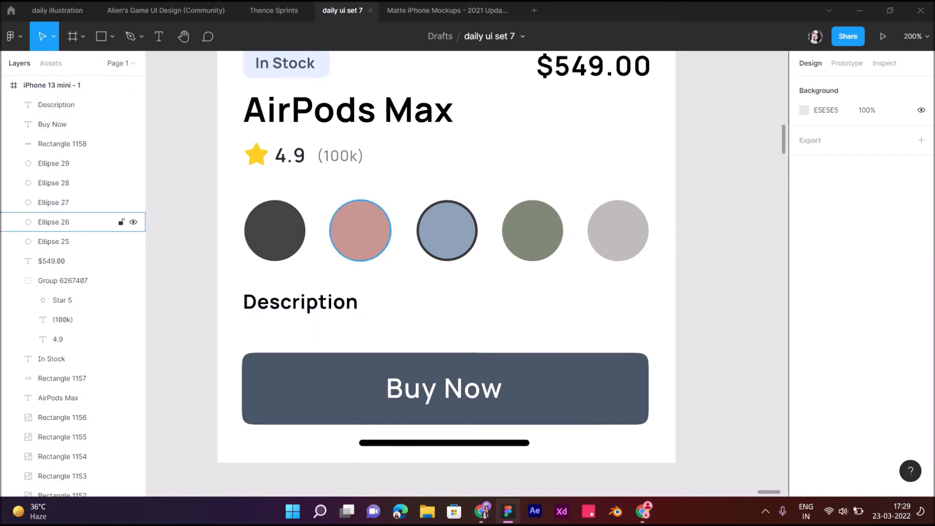
- Draw a white panel from below Description to the frame bottom, placed behind Buy Now
left_click(101, 36)
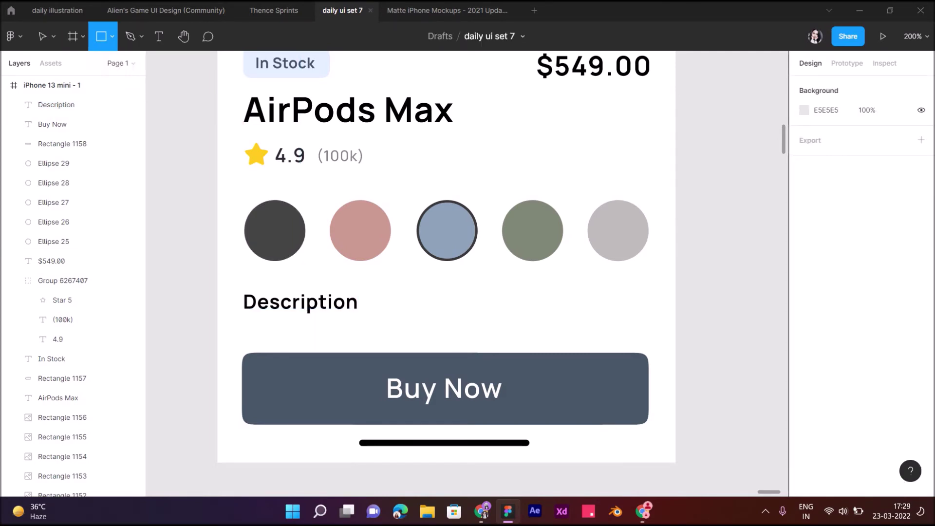
mouse_move(217, 328)
left_mouse_down()
mouse_move(360, 388)
mouse_move(676, 455)
mouse_move(675, 492)
left_mouse_up()
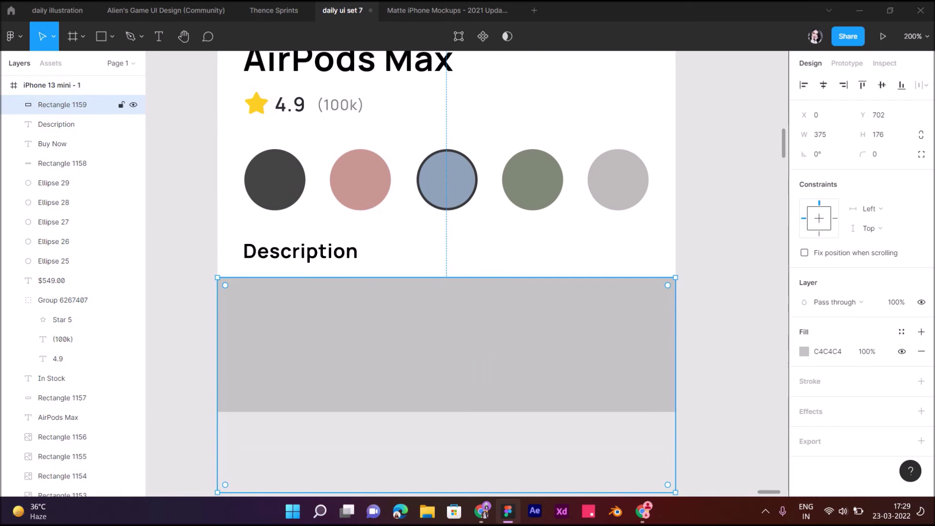
left_click_drag(62, 104, 62, 168)
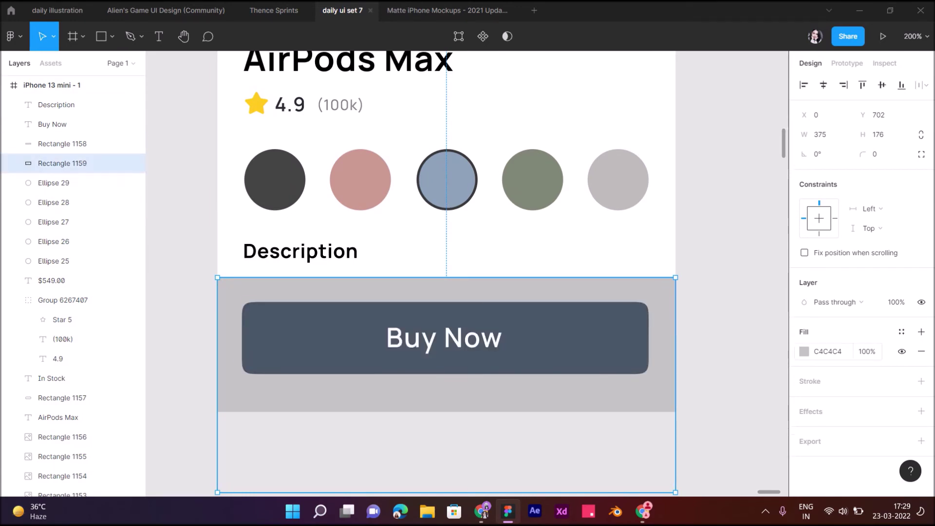
left_click(805, 352)
left_click_drag(681, 226, 643, 191)
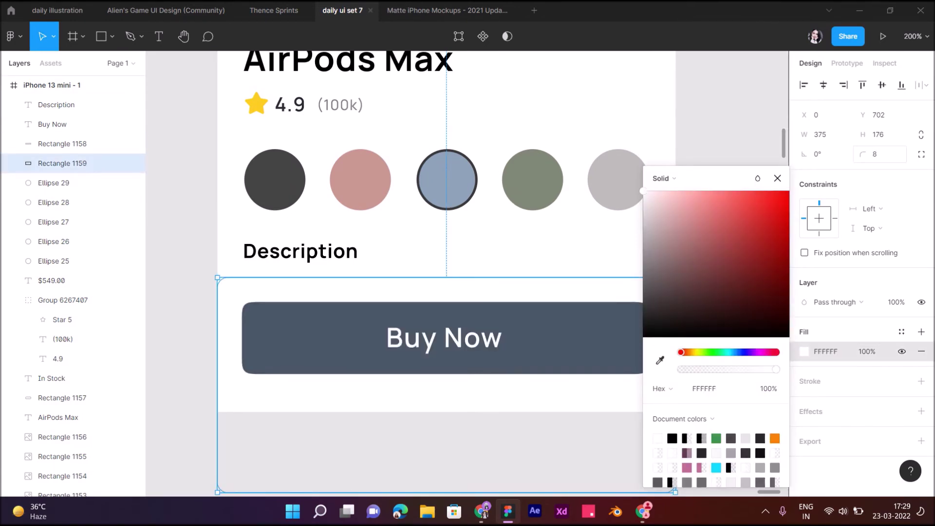
- Give the panel 8-px rounded corners with 100% corner smoothing
left_click(921, 153)
left_click(921, 174)
left_click_drag(654, 204, 740, 204)
left_click(921, 431)
- Add a 485663 drop shadow at 30% opacity with blur 12 to the panel
left_click(804, 451)
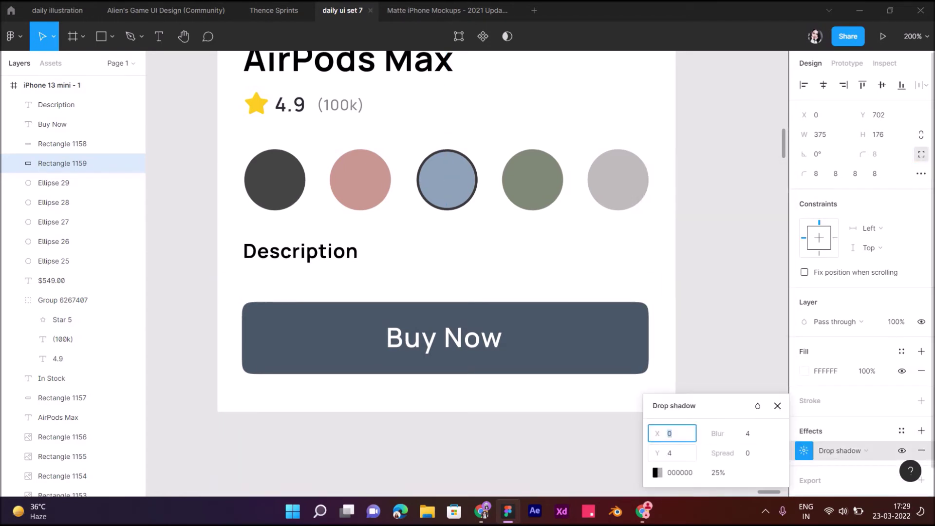
left_click(657, 473)
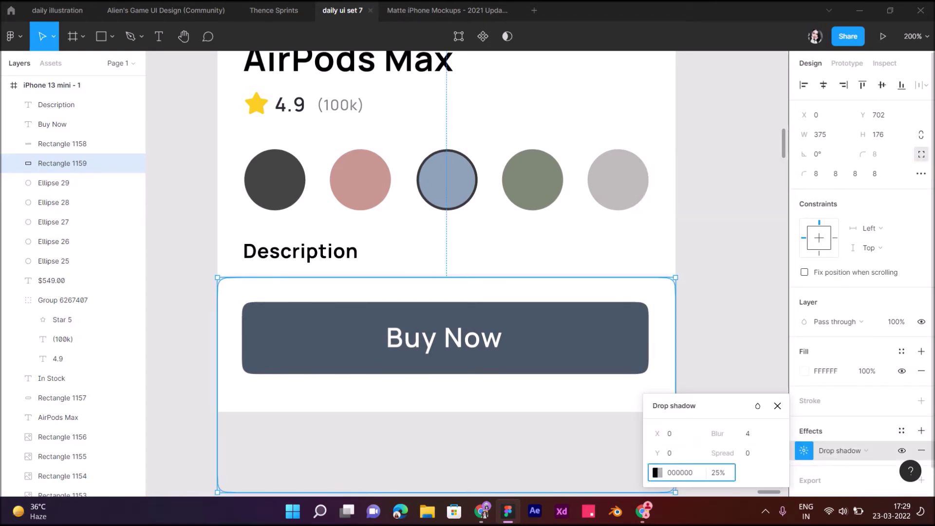
key("i")
left_click(439, 341)
left_click(721, 473)
type("30")
key("Return")
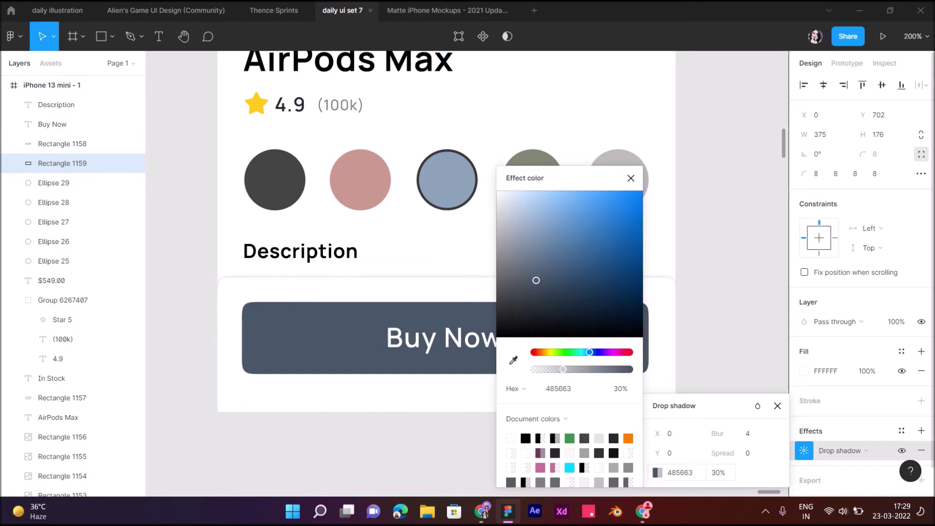
left_click_drag(717, 434, 822, 432)
type("15")
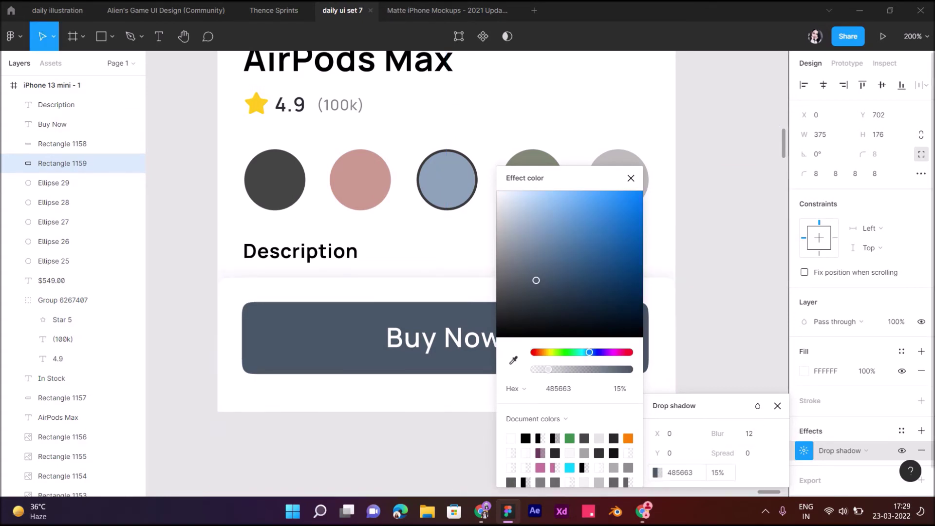
key("Escape")
key("Escape")
key("shift+0")
scroll(457, 244, "up", 2)
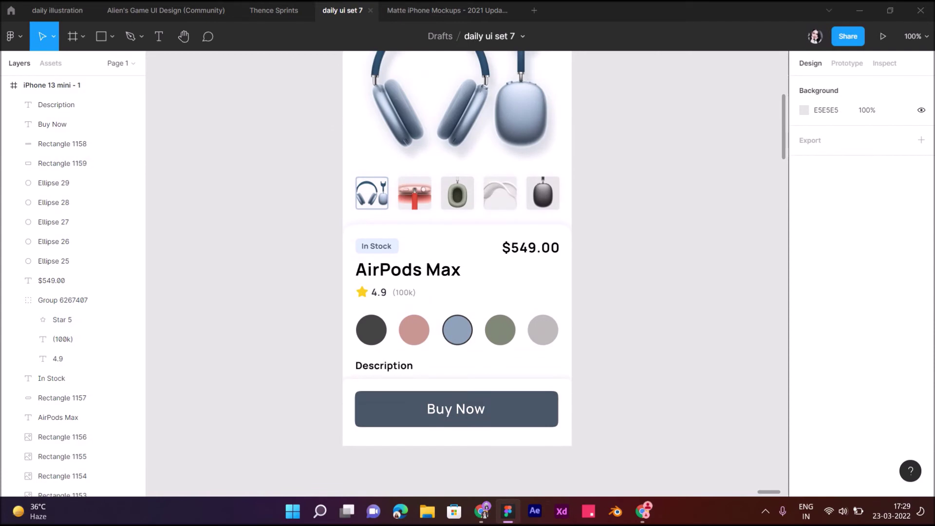
key("minus")
- Narrow the Buy Now button to about half width and re-centre its label
key("shift+0")
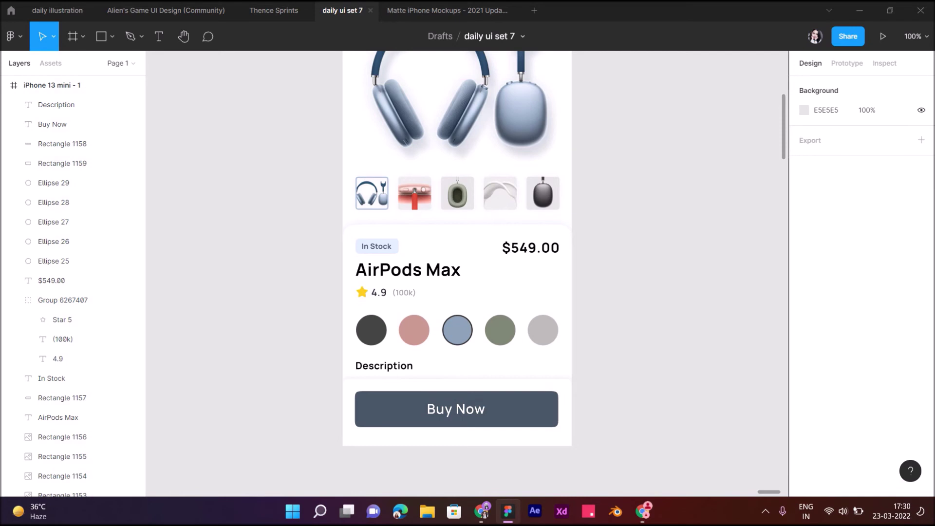
left_click(380, 409)
scroll(460, 444, "up", 3)
scroll(460, 341, "down", 1)
left_click_drag(654, 310, 357, 310)
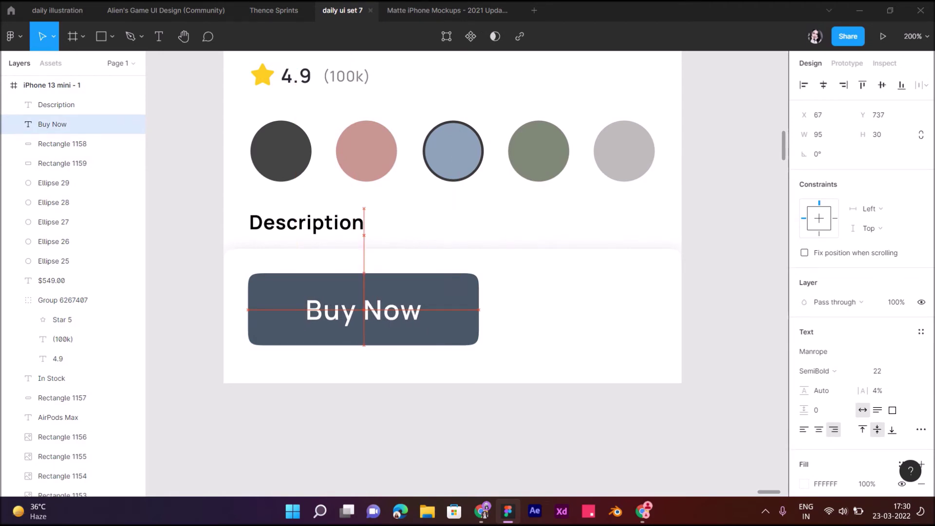
left_click(62, 144)
left_click_drag(479, 310, 466, 310)
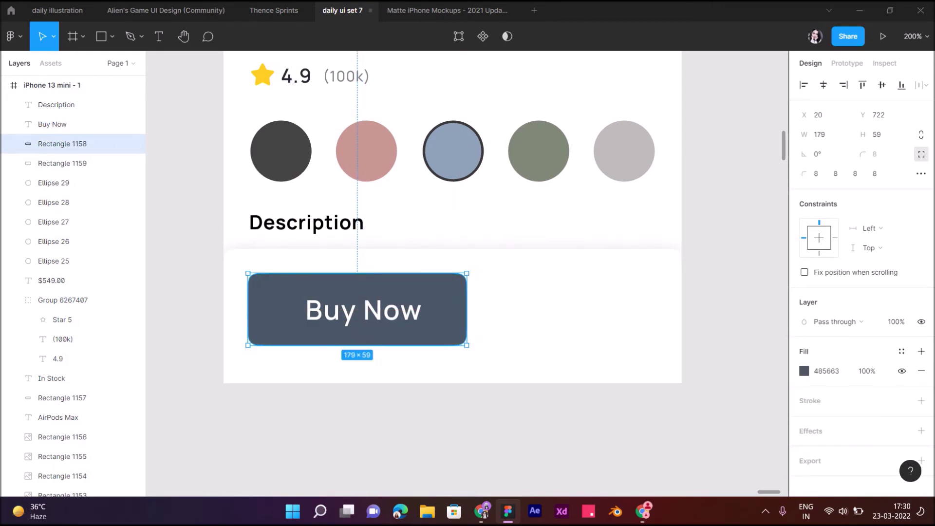
left_click_drag(363, 309, 577, 317)
- Duplicate the button background, narrow the original further, and centre an 18-px Buy Now label
left_click(62, 144)
key("ctrl+d")
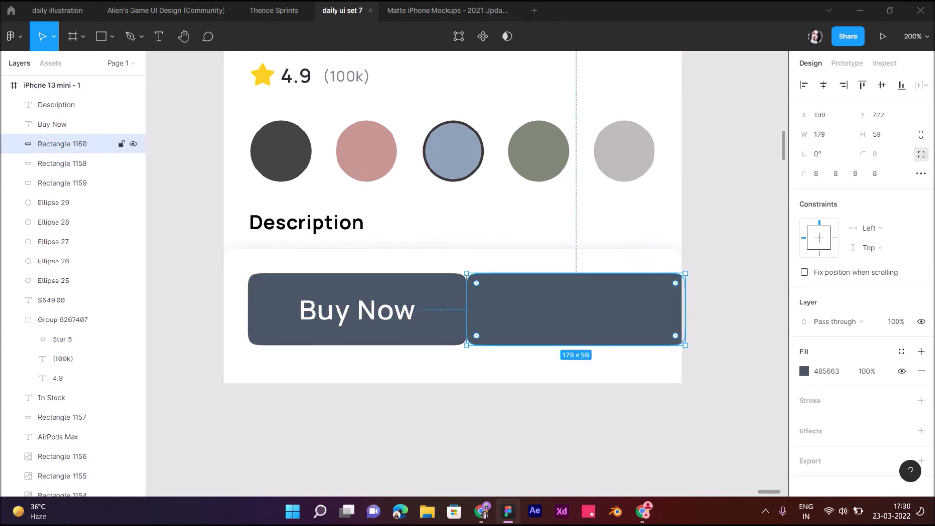
left_click(358, 310)
left_click_drag(466, 310, 448, 310)
left_click(358, 310)
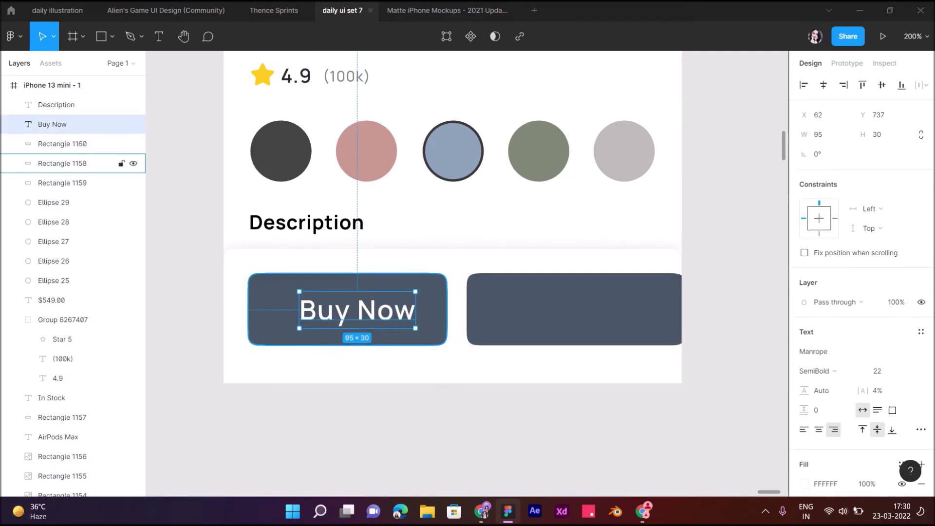
key("Return")
left_click_drag(365, 310, 350, 312)
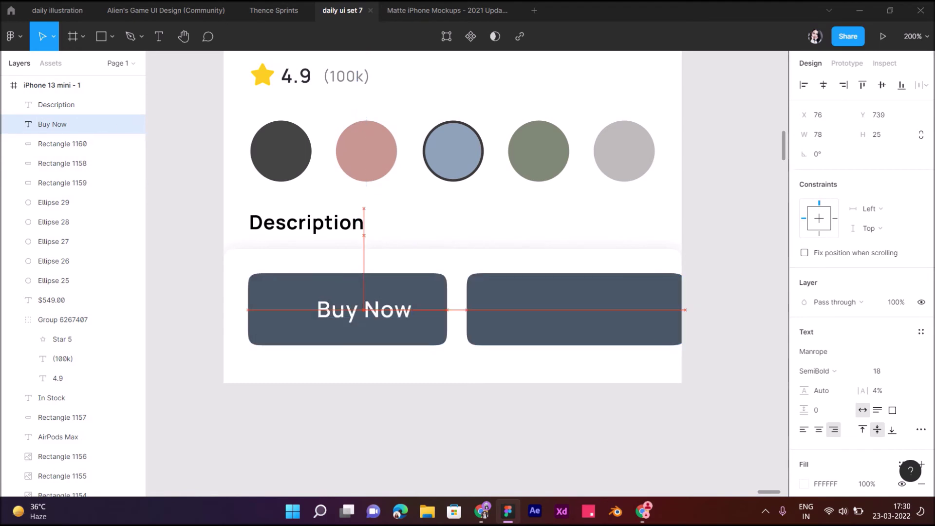
- Delete the temporary duplicate rectangle and select the Buy Now button with its label
left_click(63, 144)
key("Delete")
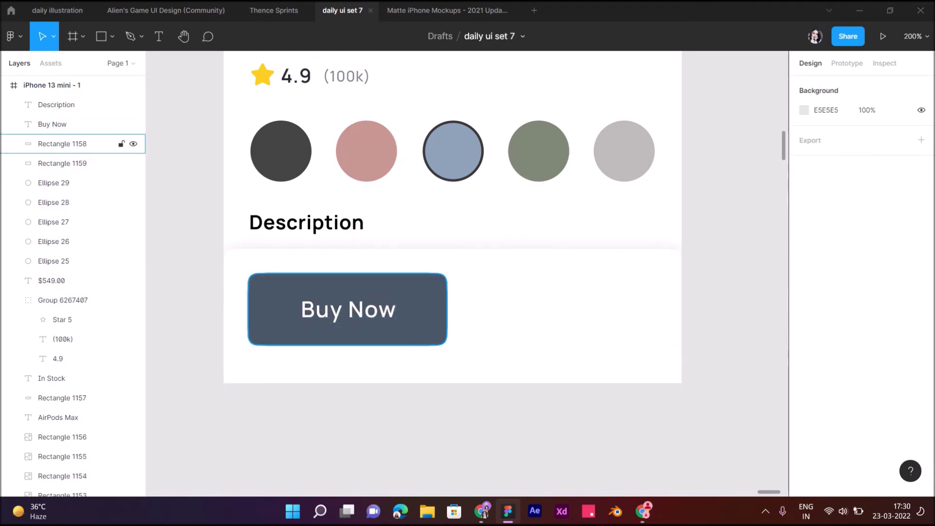
left_click(64, 144)
left_click(54, 124, "shift")
- Copy the Buy Now button to its right as an unfilled button with a blue-grey outline
left_click_drag(347, 310, 557, 310)
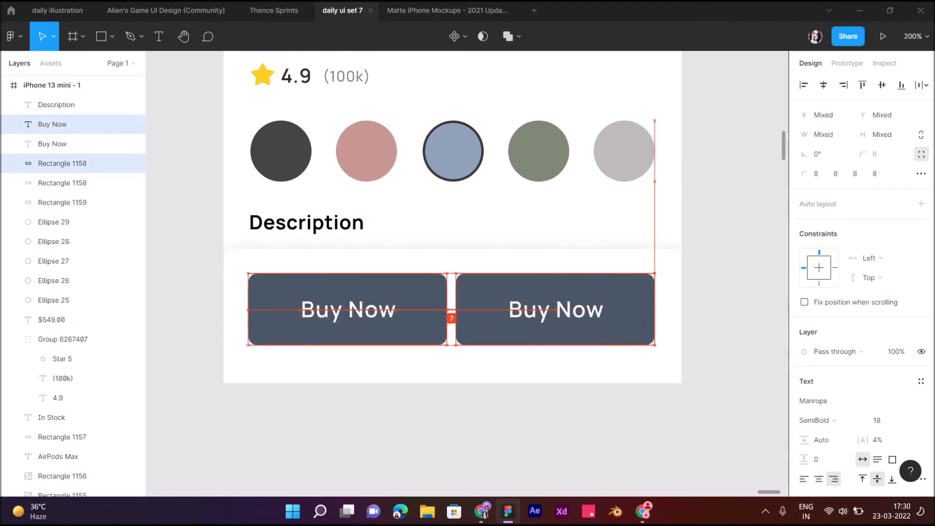
left_click(557, 310)
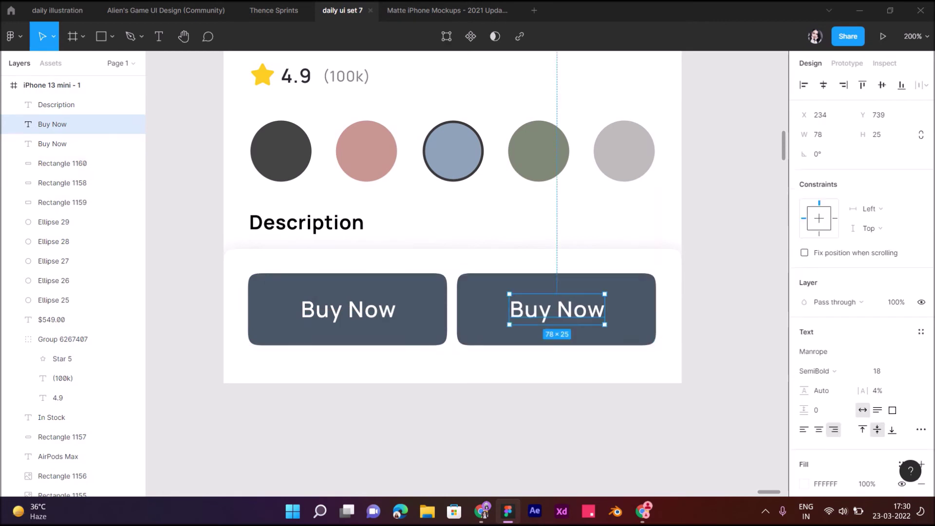
left_click(557, 337)
left_click(921, 400)
left_click(921, 371)
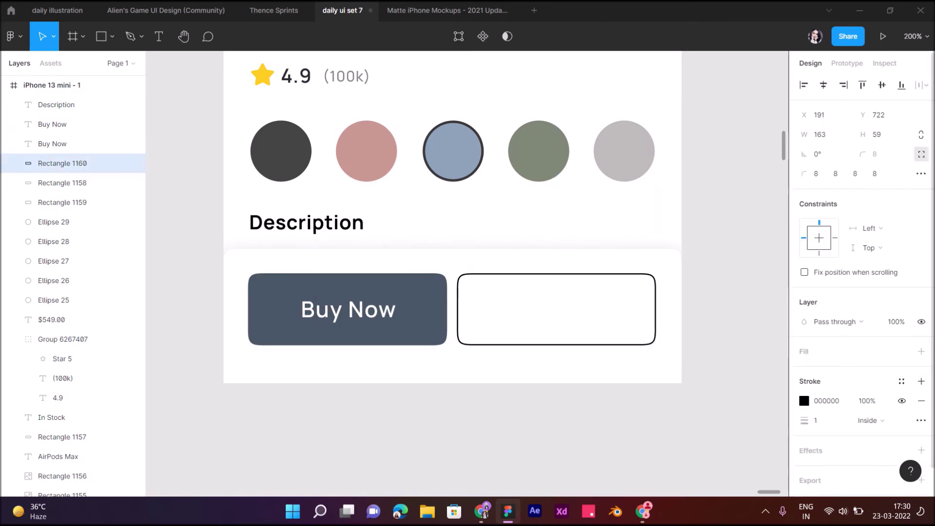
left_click(804, 400)
left_click(660, 361)
- Recolour the copied button's text to dark blue-grey 485663
left_click(731, 111)
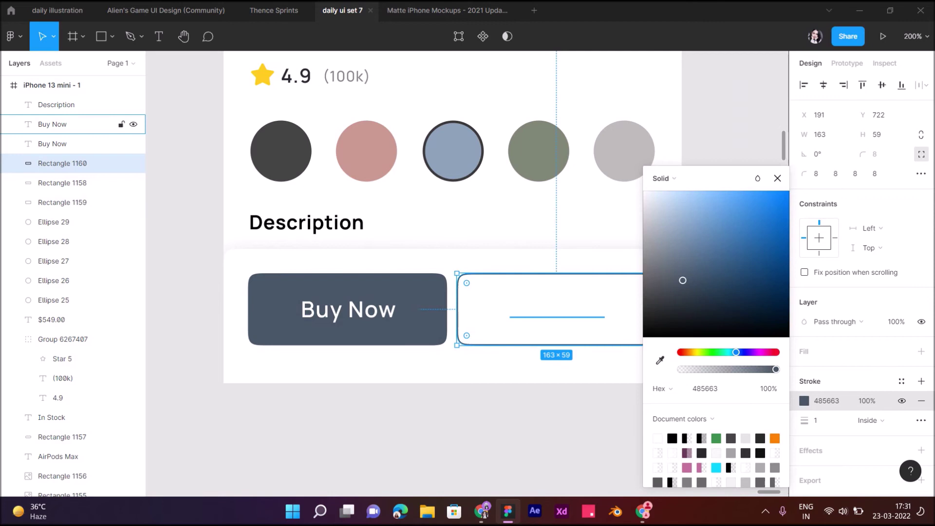
left_click(53, 125)
scroll(858, 293, "down", 3)
left_click(804, 370)
left_click(660, 360)
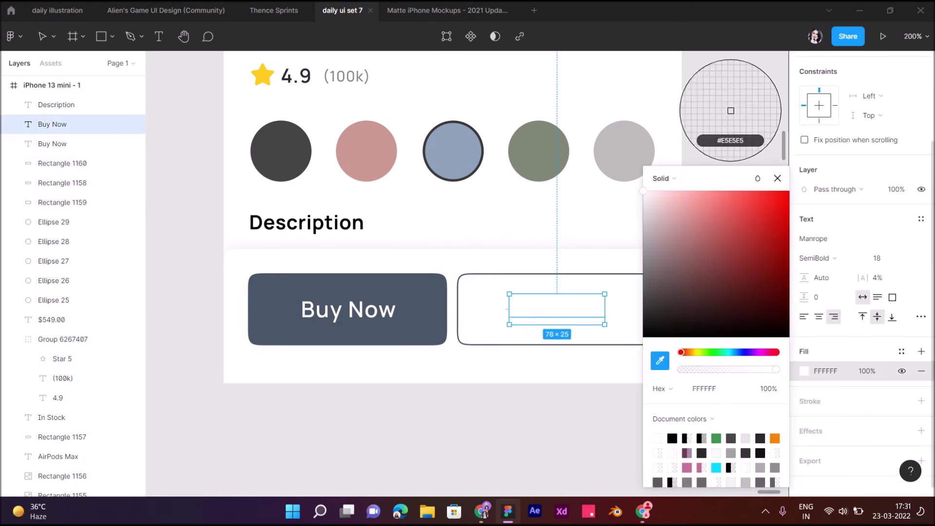
left_click(419, 337)
- Retype the copied button's label as 'Add to bag'
left_click(648, 336)
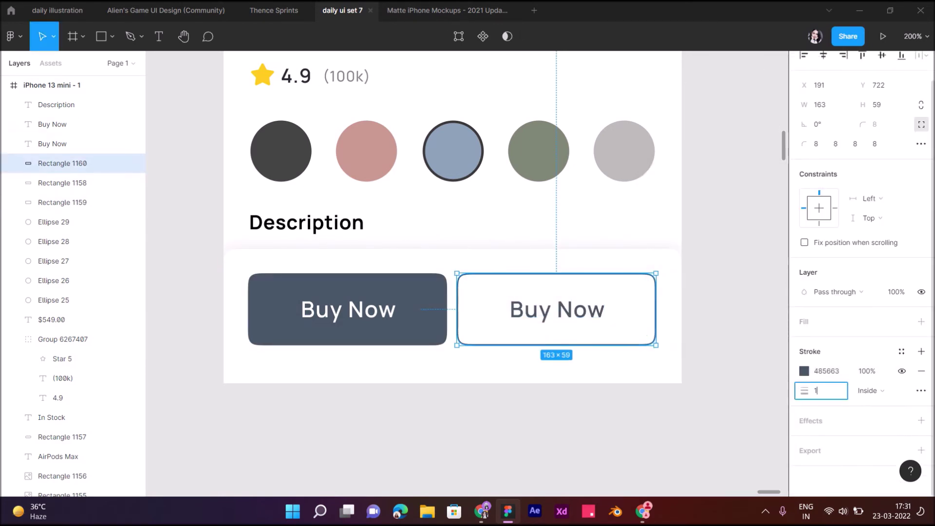
left_click(52, 124)
key("Return")
key("BackSpace")
type("Add to bag")
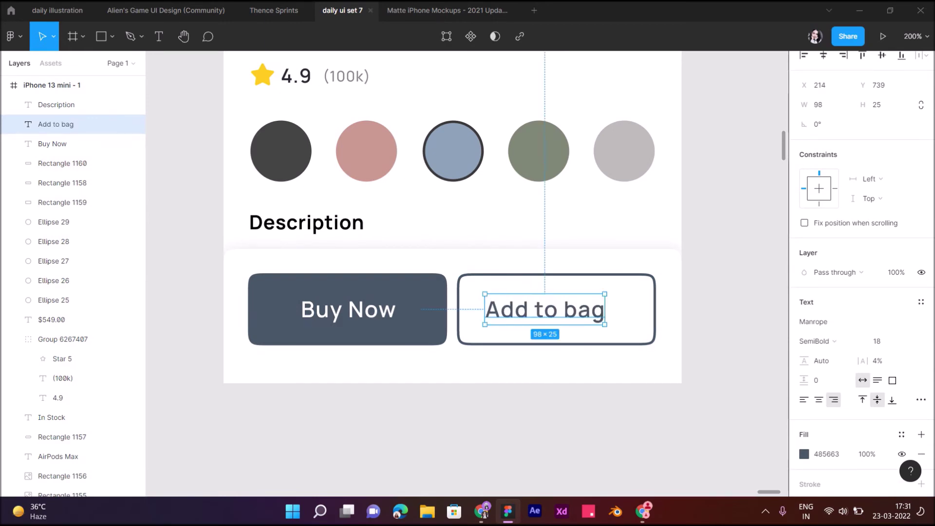
key("Escape")
key("shift+0")
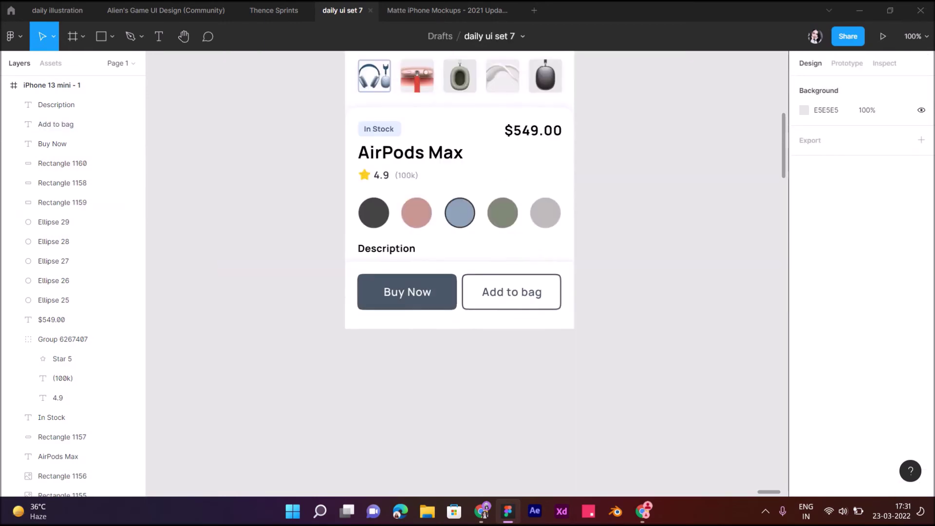
scroll(458, 292, "up", 3)
scroll(458, 292, "up", 2, "ctrl")
- Resize the Buy Now button to 154 wide, reduce its height, and recentre its label
scroll(458, 243, "up", 3)
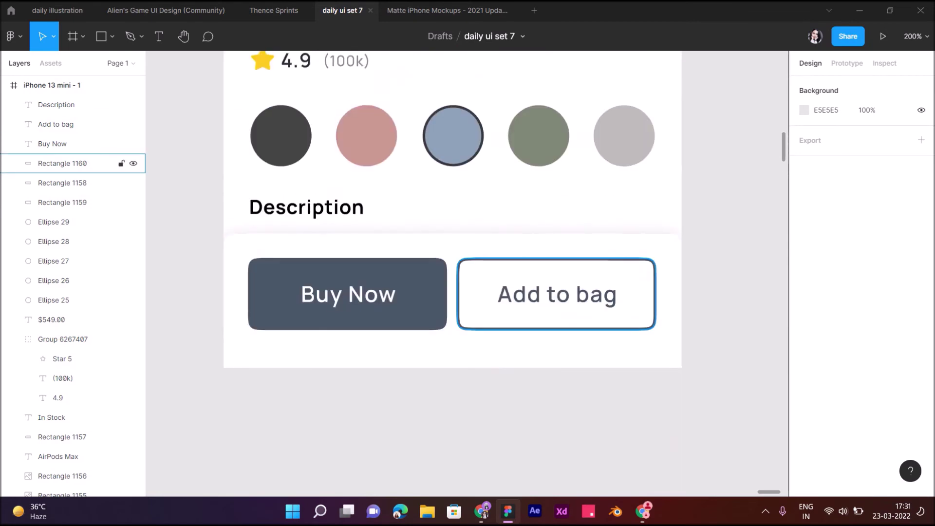
left_click(73, 163)
left_click(73, 183)
key("ctrl+Left")
key("ctrl+Left")
key("ctrl+Left")
key("ctrl+Left")
key("ctrl+Left")
key("ctrl+Left")
key("ctrl+Up")
key("ctrl+Up")
key("ctrl+Up")
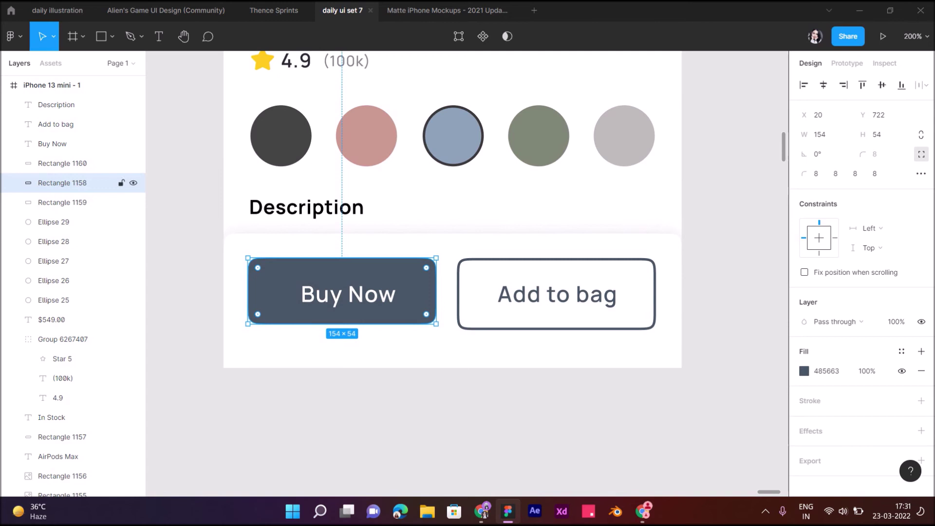
left_click(52, 144)
left_click_drag(349, 294, 342, 290)
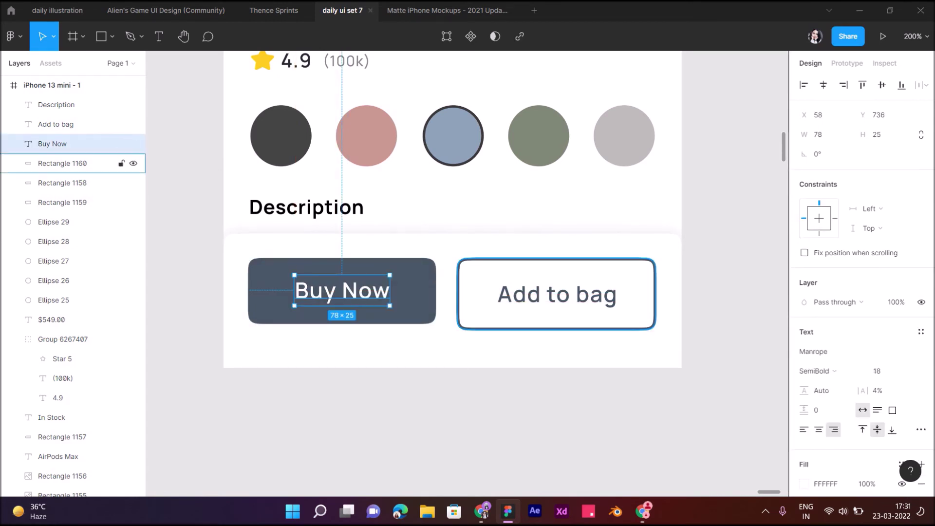
- Delete the old Add to bag button and place a copy of Buy Now to its right
left_click(62, 164)
left_click(56, 124, "shift")
key("Delete")
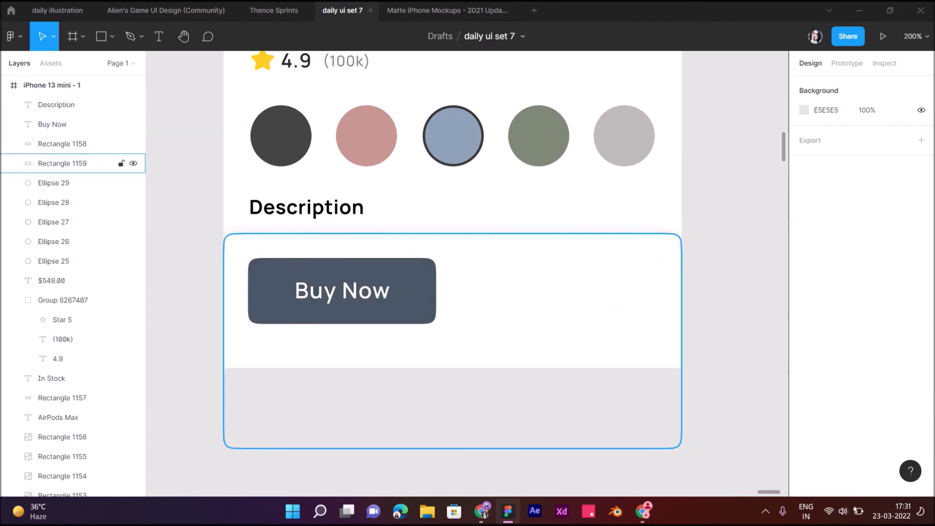
left_click(62, 144)
left_click(52, 124, "shift")
left_click_drag(342, 291, 554, 290)
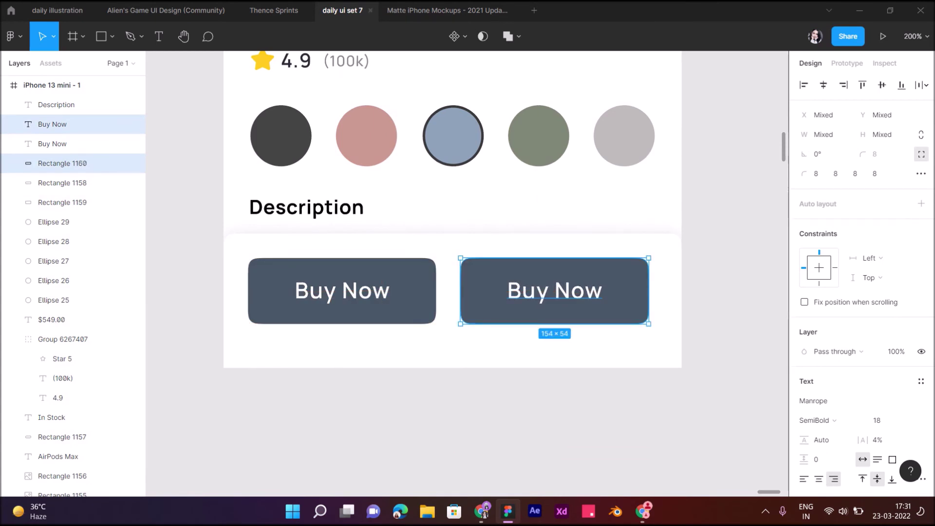
- Remove the copy's fill and give it a 485663 outline
left_click(62, 163)
left_click(922, 400)
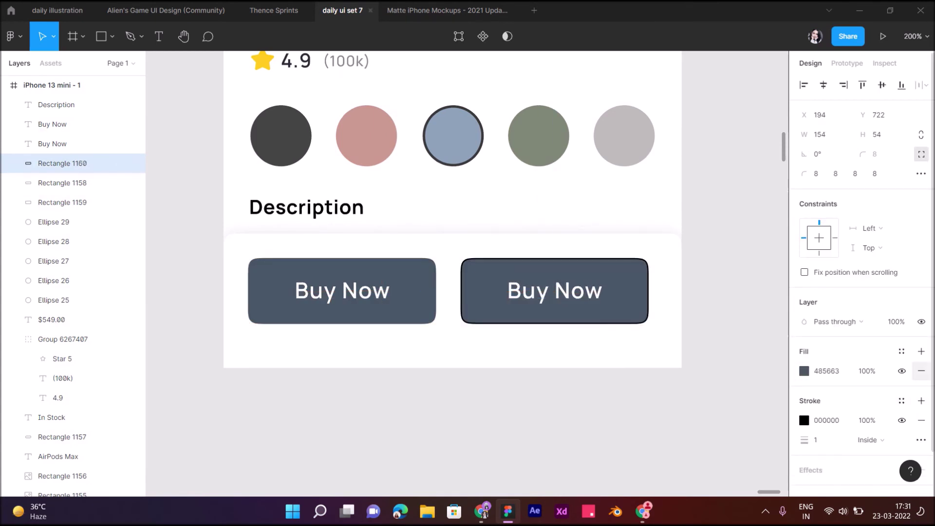
left_click(921, 370)
left_click(805, 401)
left_click(660, 361)
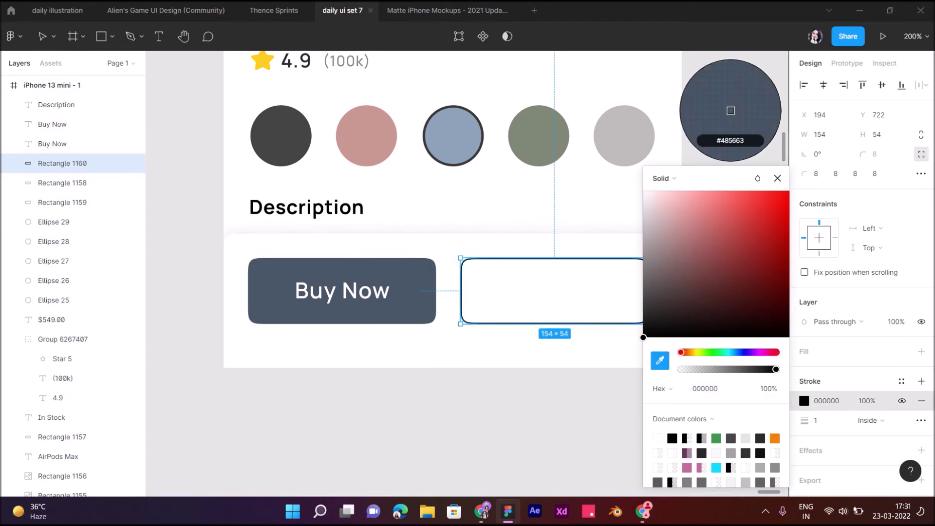
left_click(342, 311)
- Make the copy's label 'Add to Bag' in 485663, centred, Medium weight
left_click(555, 290)
left_click(804, 433)
left_click(660, 361)
left_click(342, 311)
key("Return")
key("BackSpace")
type("Add to Bag")
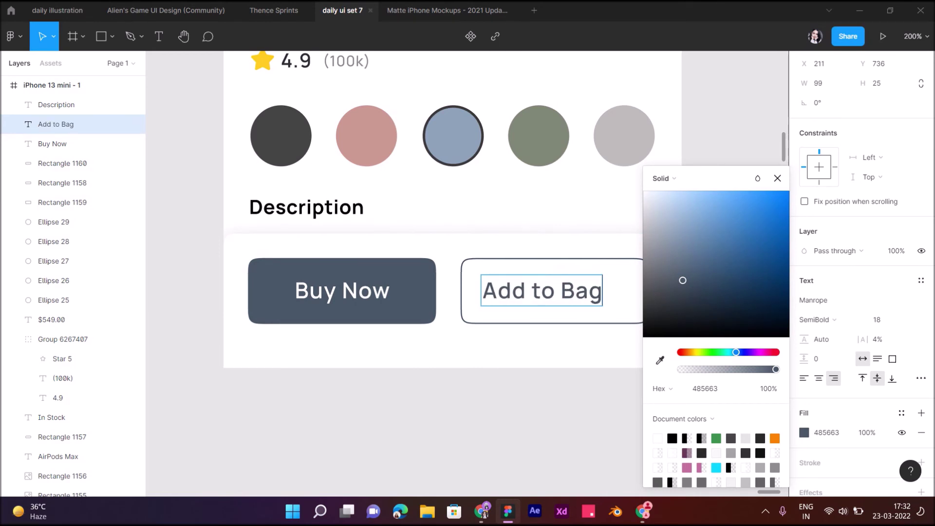
left_click_drag(541, 290, 553, 290)
left_click(816, 320)
left_click(731, 429)
scroll(453, 239, "up", 2)
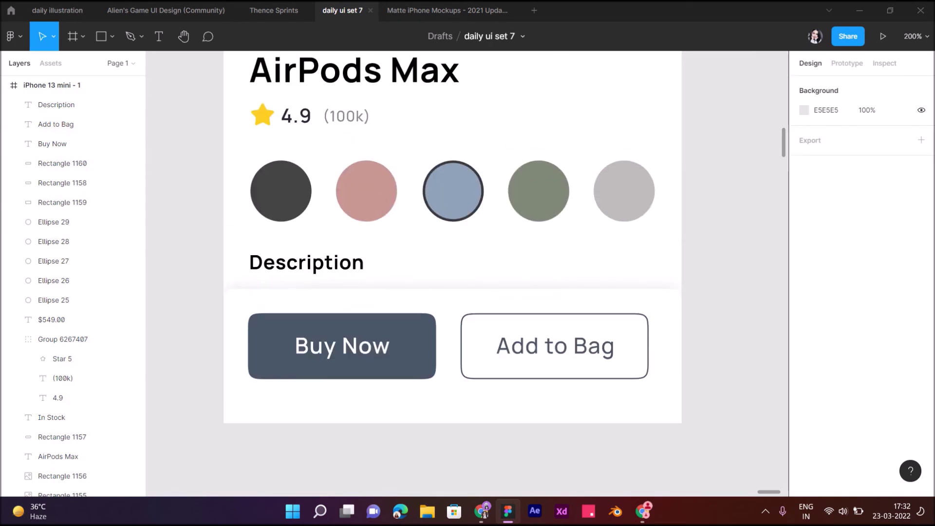
- Move the home indicator layer to the top of the frame's layer list
key("shift+0")
scroll(78, 359, "down", 3)
scroll(78, 358, "down", 2)
left_click_drag(68, 360, 78, 113)
key("Escape")
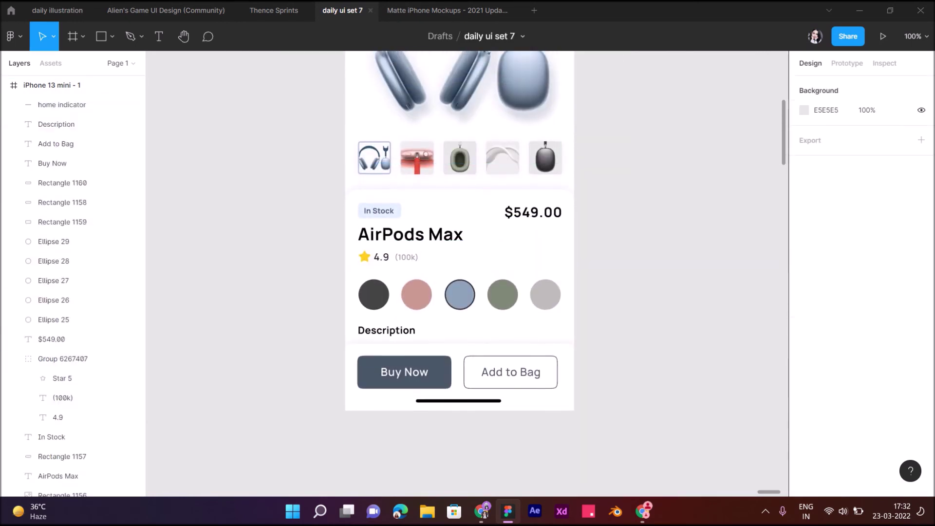
scroll(458, 268, "up", 1)
scroll(457, 268, "up", 2)
scroll(458, 268, "up", 3)
scroll(457, 268, "down", 3)
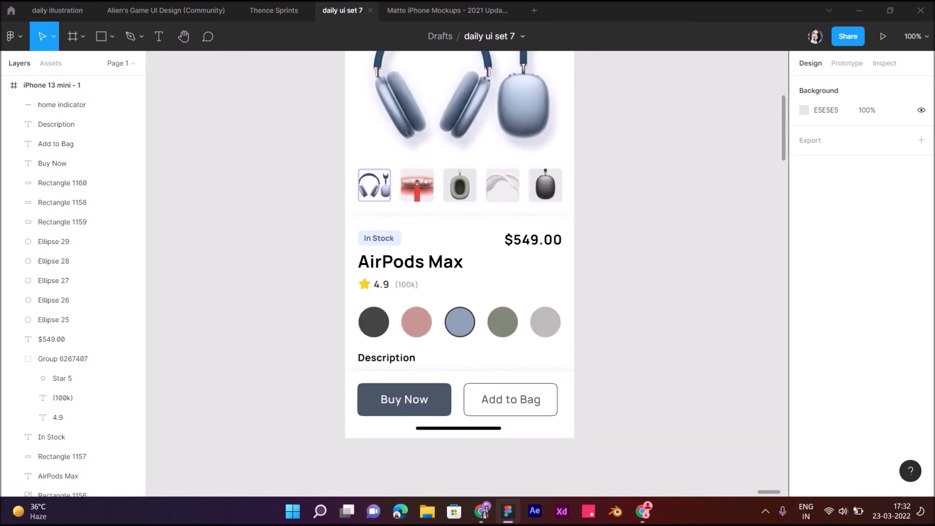
scroll(467, 409, "up", 3)
- Check the Buy Now and Add to Bag rectangle and label layers
left_click(341, 396)
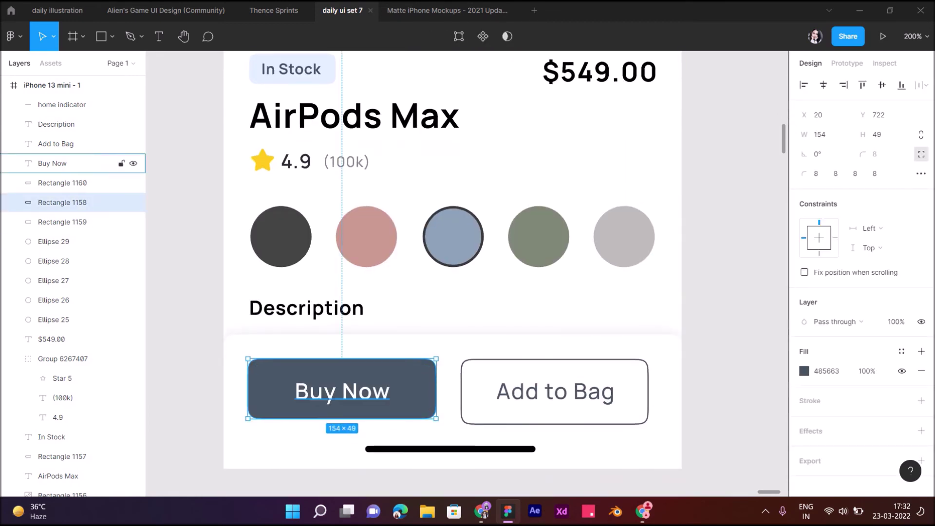
left_click(342, 389)
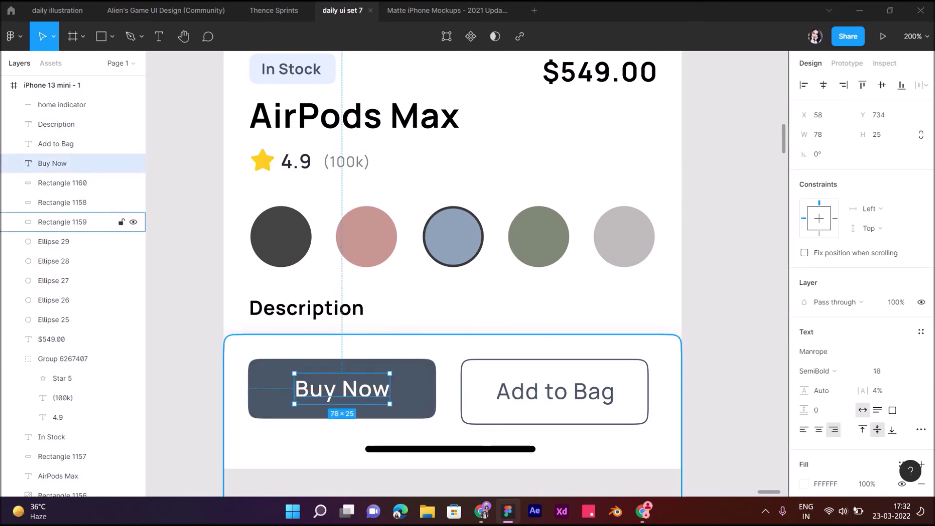
left_click(555, 390)
left_click(56, 144)
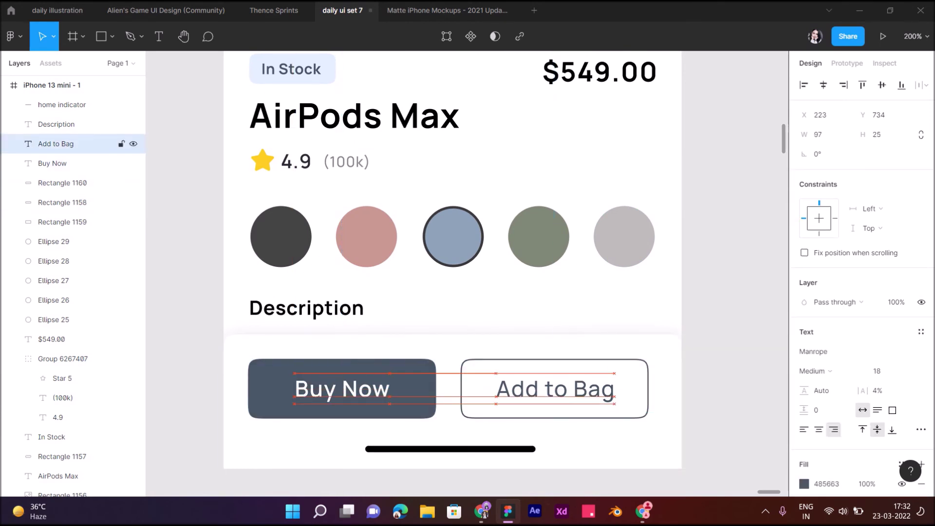
left_click(63, 203)
left_click(52, 163, "shift")
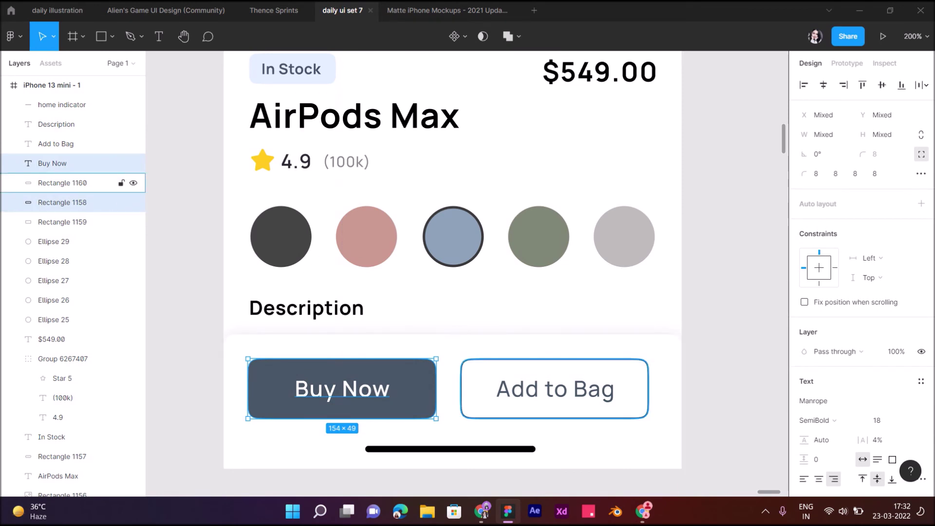
- Nudge both buttons and the white bottom bar down slightly
left_click(63, 183, "shift")
left_click(56, 144, "shift")
key("shift+Down")
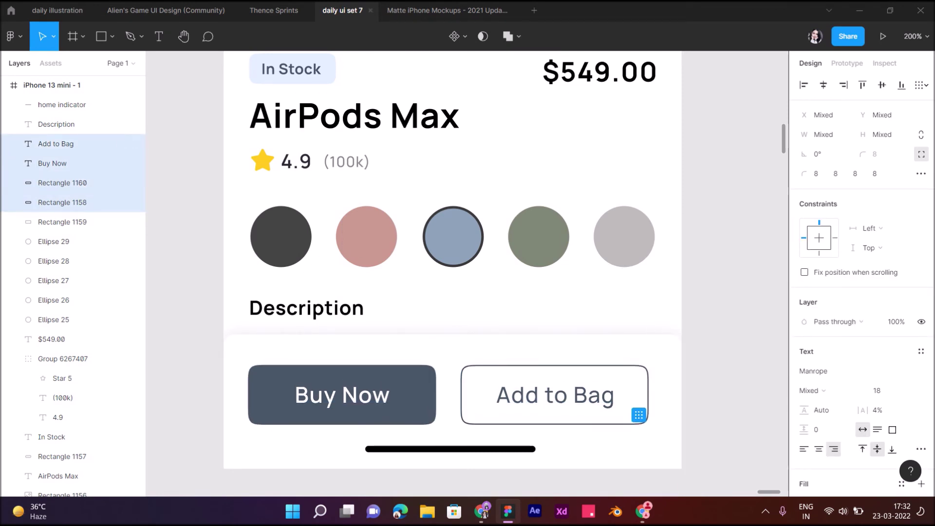
left_click(63, 222)
key("shift+Down")
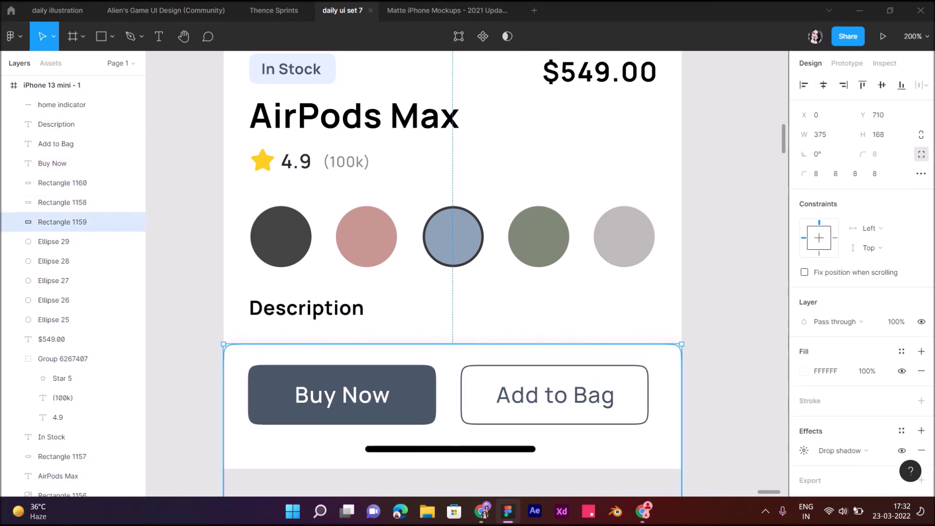
key("Escape")
- Preview the Add to Bag outline positioned outside the button
left_click(56, 124)
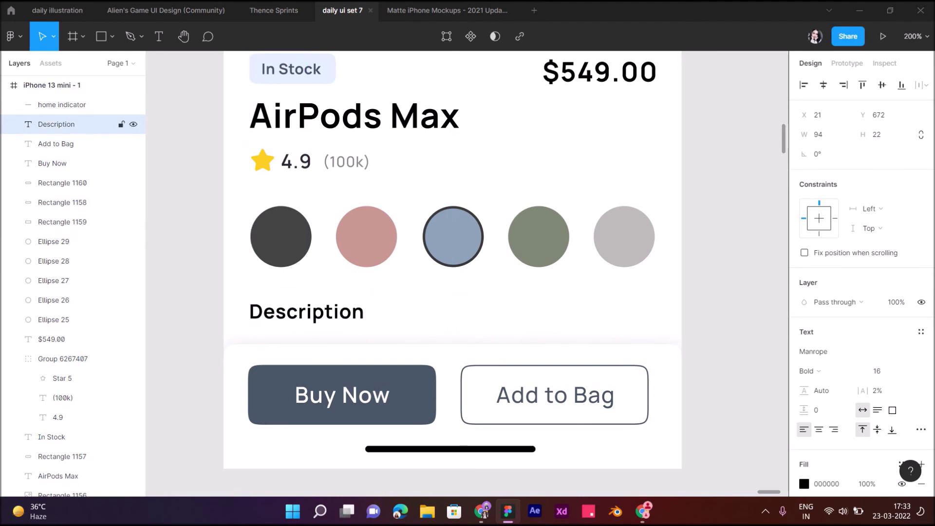
key("Escape")
key("shift+0")
left_click(62, 182)
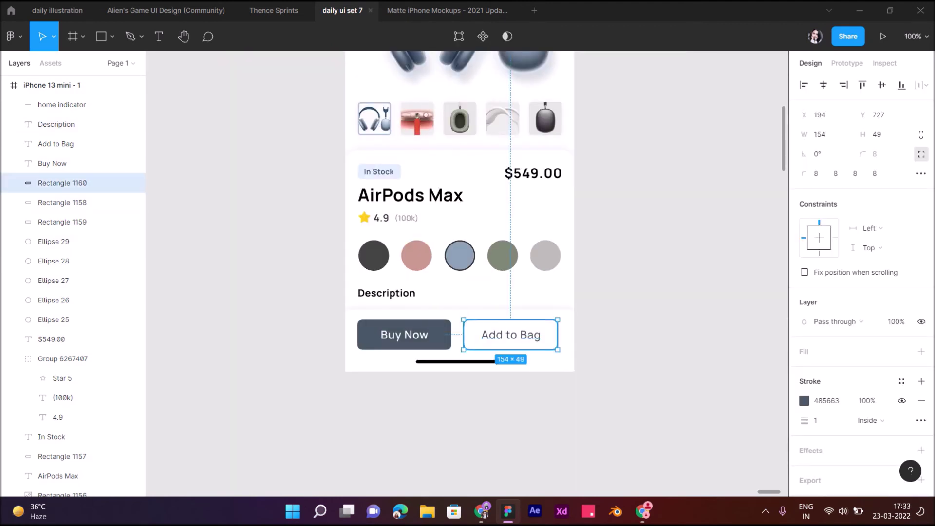
key("Escape")
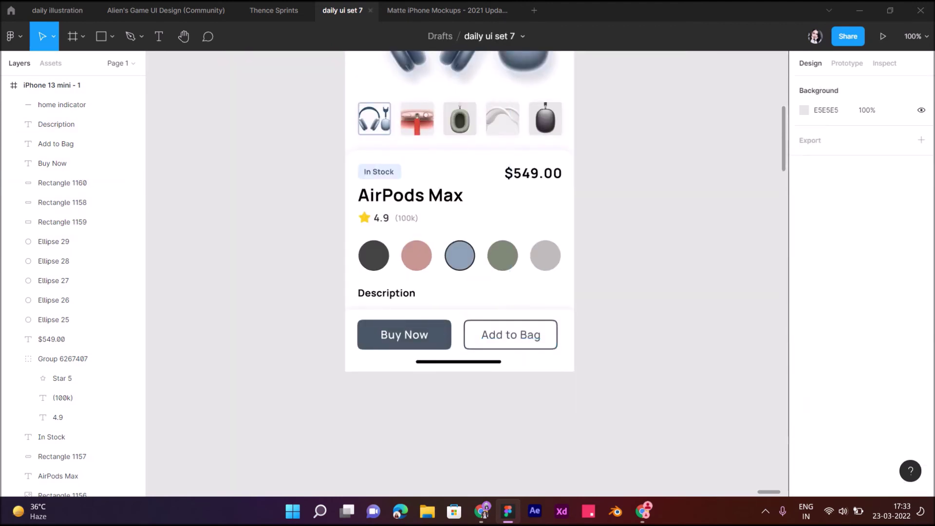
left_click(62, 182)
left_click(872, 420)
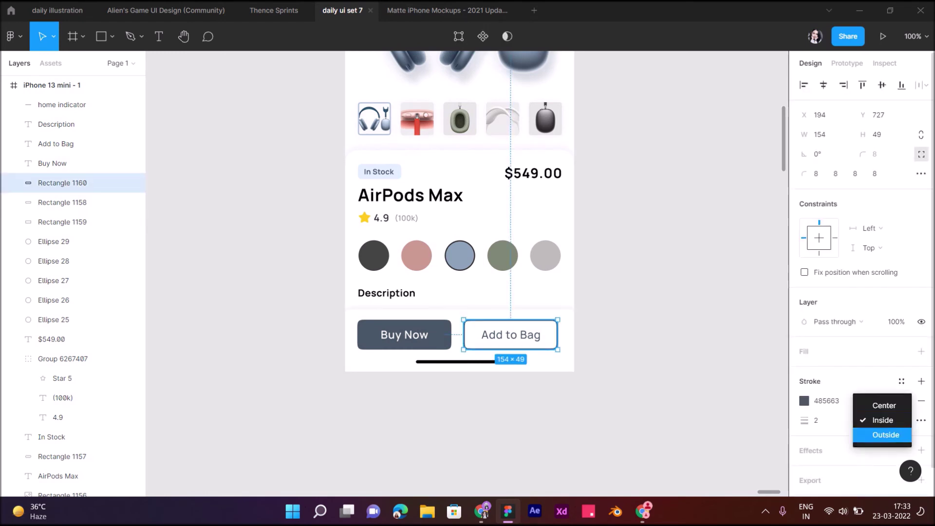
left_click(878, 435)
key("Escape")
- Set the Add to Bag outline back to Inside with a 1.5 stroke weight
left_click(73, 183)
left_click(872, 420)
left_click(880, 404)
type("1.5")
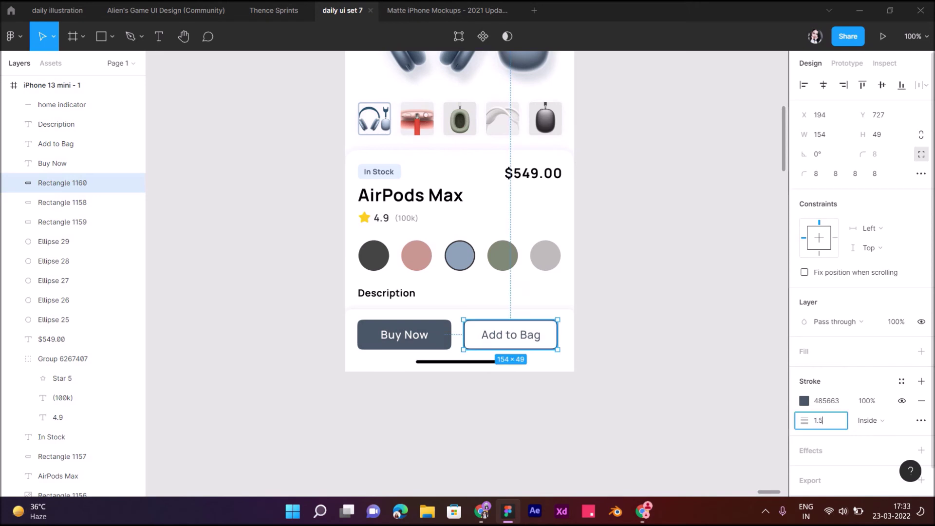
key("Return")
key("Escape")
scroll(460, 273, "up", 3)
scroll(459, 273, "up", 2)
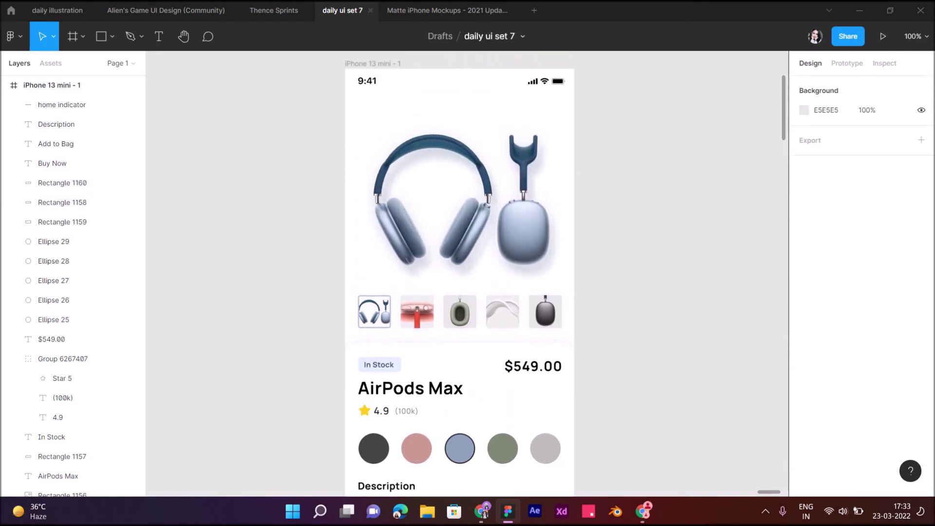
- Draw a small white circle at the frame's top-left corner
scroll(459, 272, "up", 1)
left_click(112, 36)
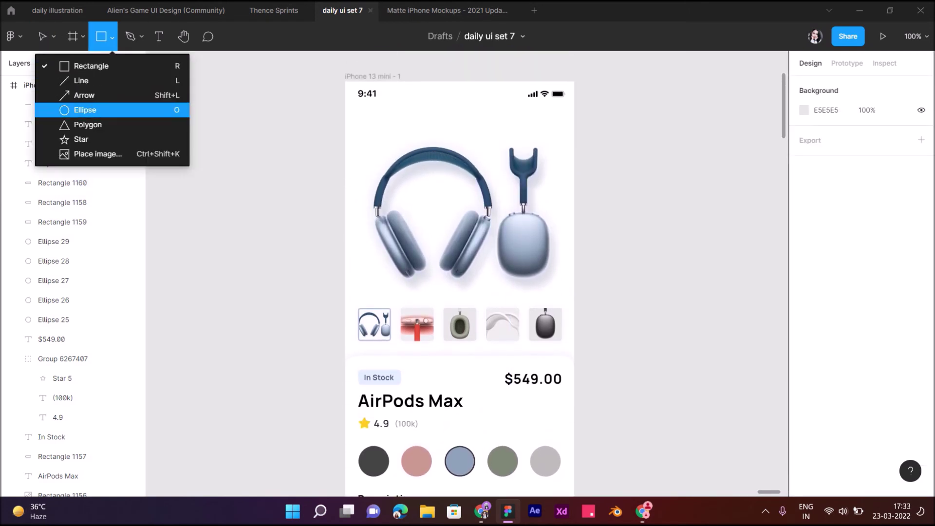
left_click(85, 110)
left_click(339, 92)
mouse_move(400, 153)
left_mouse_down()
mouse_move(362, 115)
mouse_move(371, 130)
left_mouse_up()
left_click(804, 351)
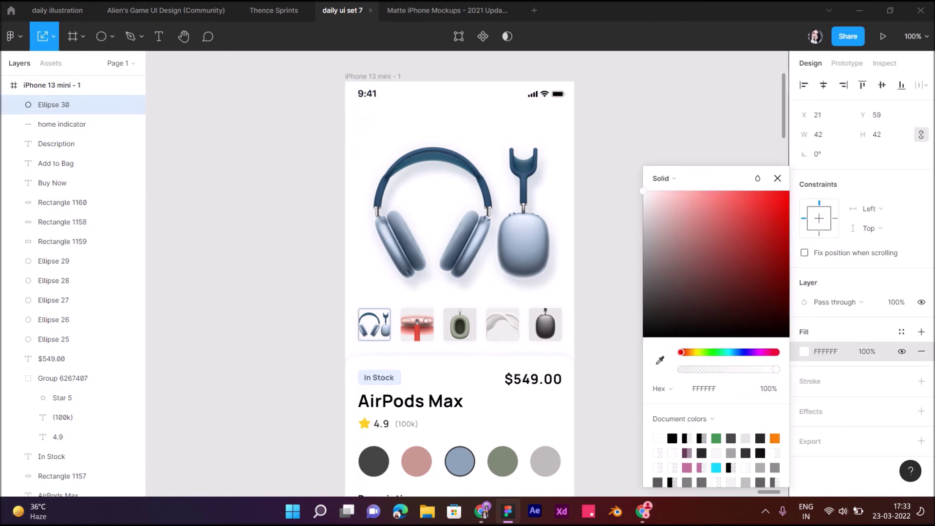
key("Escape")
- Drag the CaretLeft icon from the Phosphor Icons plugin onto the canvas
left_click(14, 36)
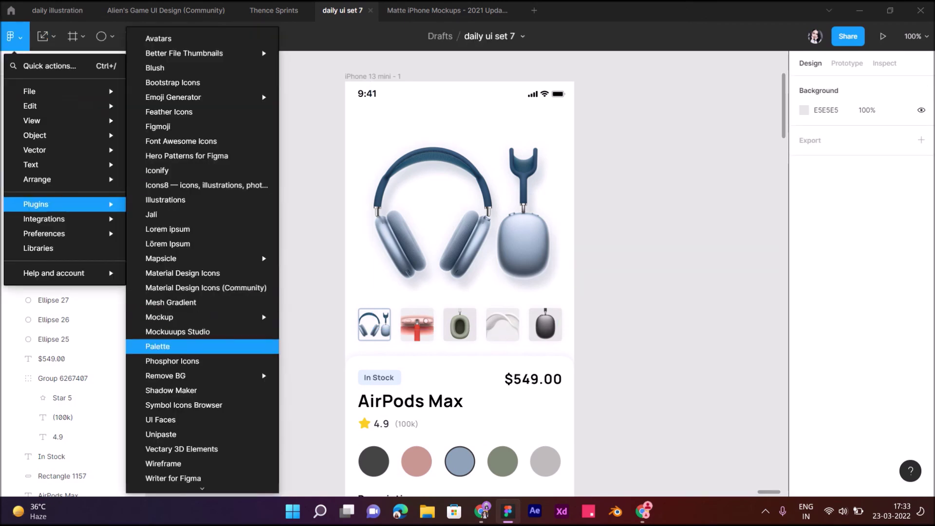
left_click(219, 360)
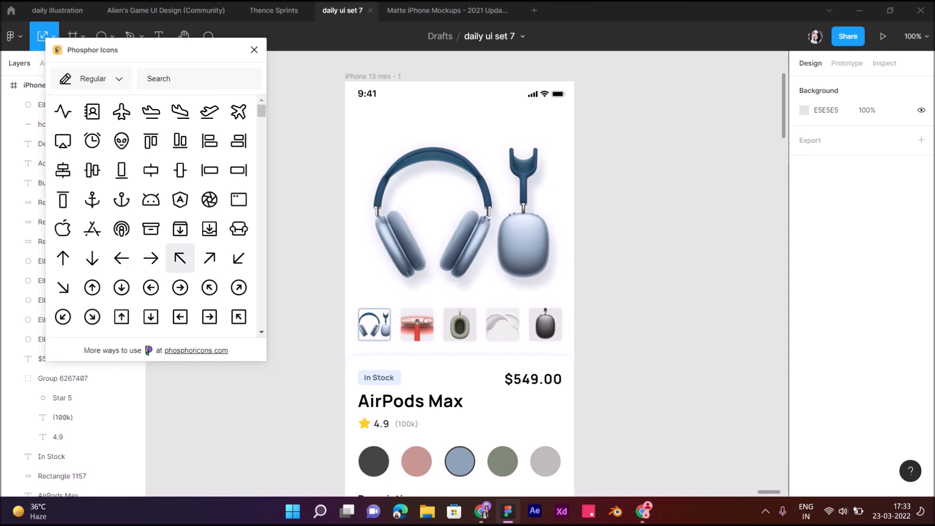
scroll(182, 259, "down", 5)
scroll(146, 261, "down", 5)
scroll(92, 263, "down", 5)
left_click_drag(62, 262, 292, 224)
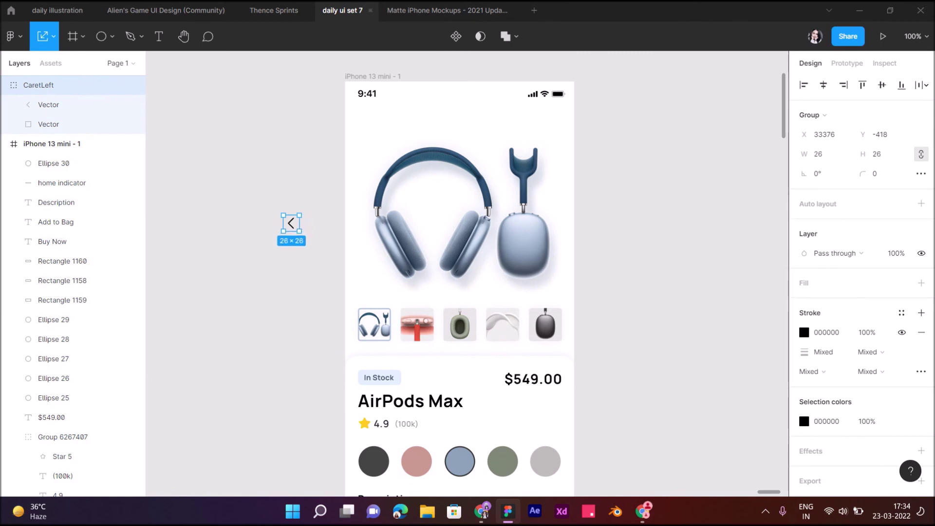
- Move the CaretLeft icon into the white circle and centre it there
left_click_drag(291, 224, 370, 126)
left_click(371, 132)
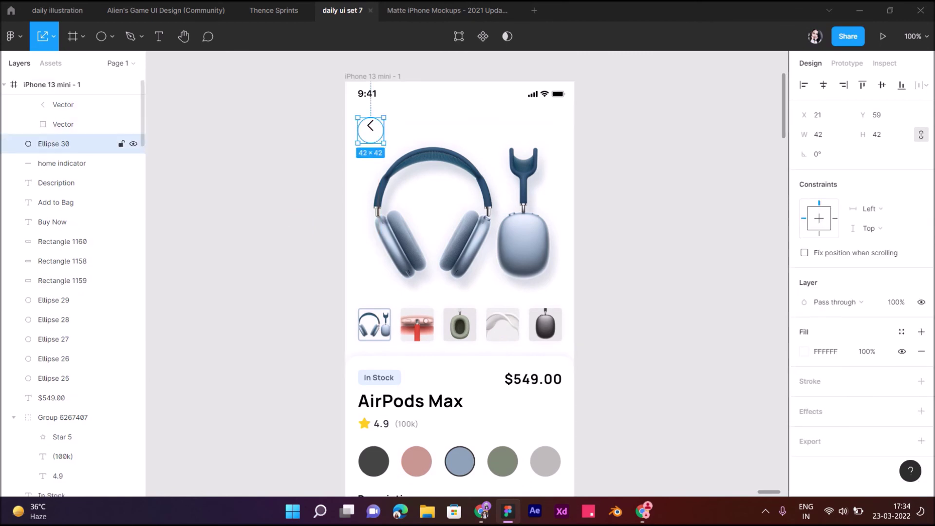
left_click(370, 125)
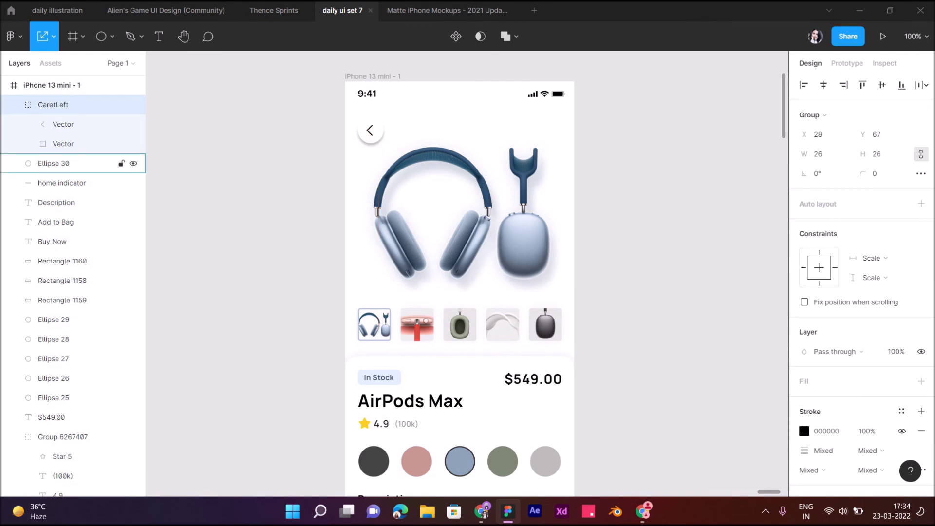
- Add a drop shadow to the circle using the headphones' ADC0D4 colour at 50% opacity
left_click(53, 163)
left_click(805, 431)
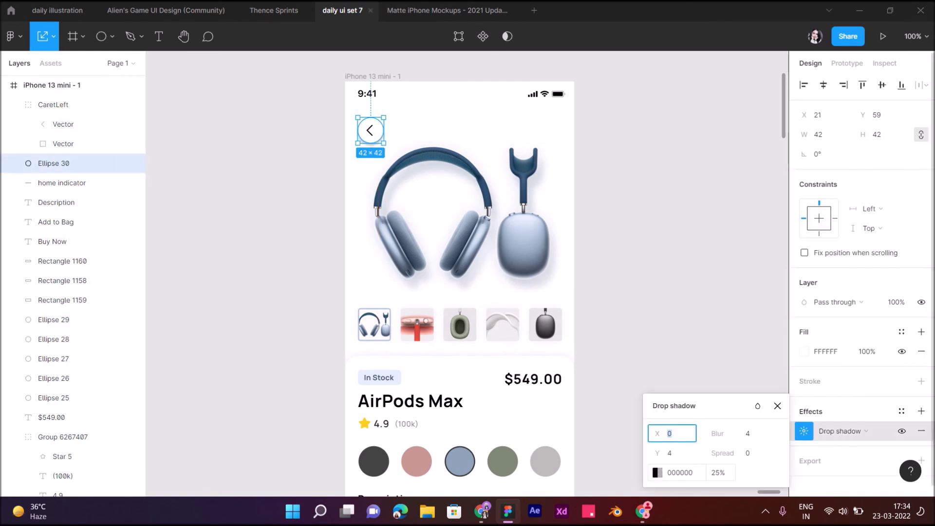
left_click(658, 472)
left_click(513, 361)
scroll(414, 219, "right", 2)
left_click(468, 243)
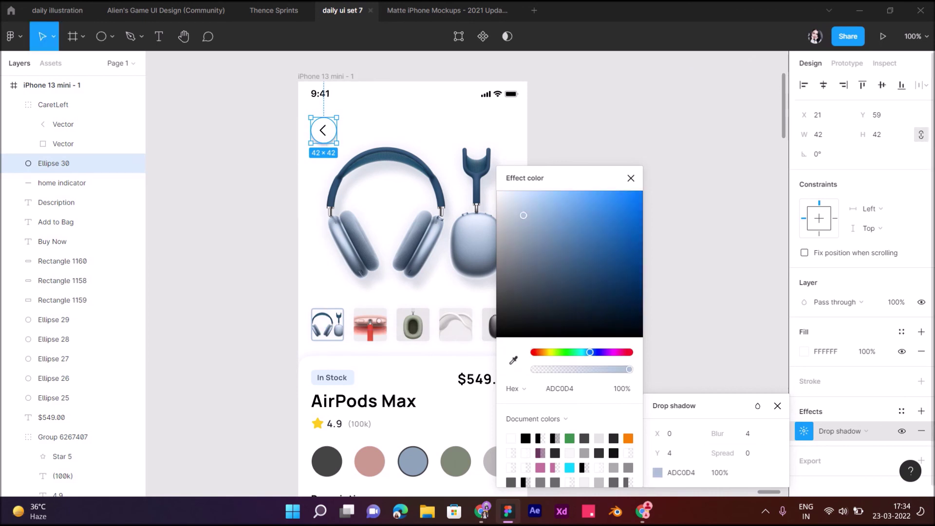
type("50")
key("Return")
- Set the circle's drop shadow blur to 11
left_click_drag(717, 434, 812, 429)
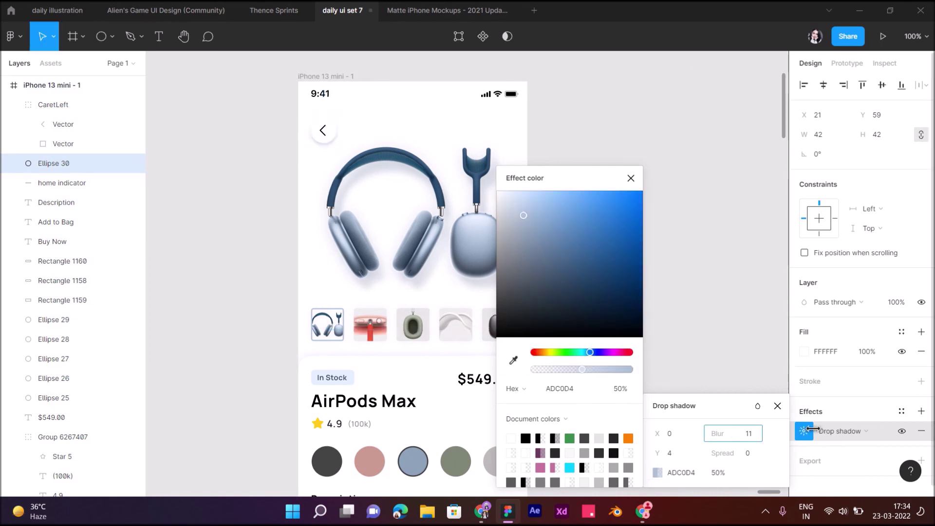
key("0")
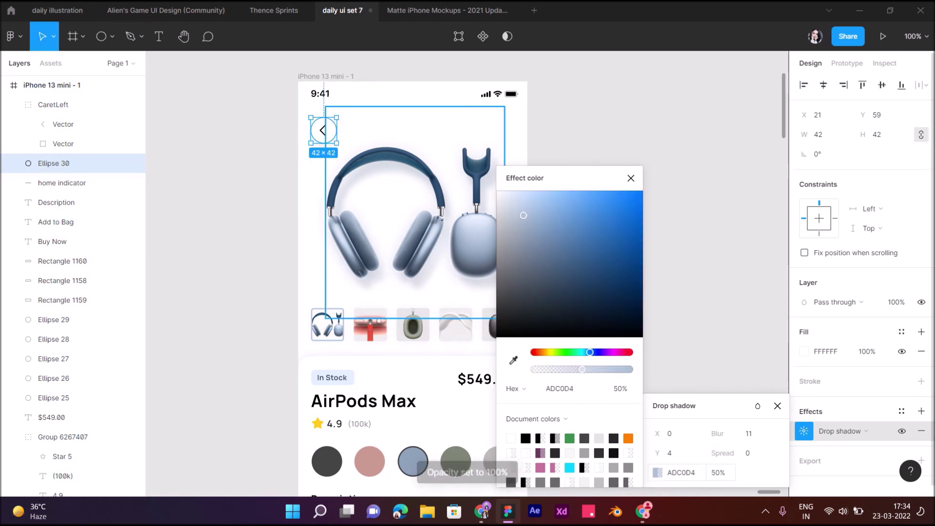
left_click(720, 473)
type("3")
key("Return")
key("Escape")
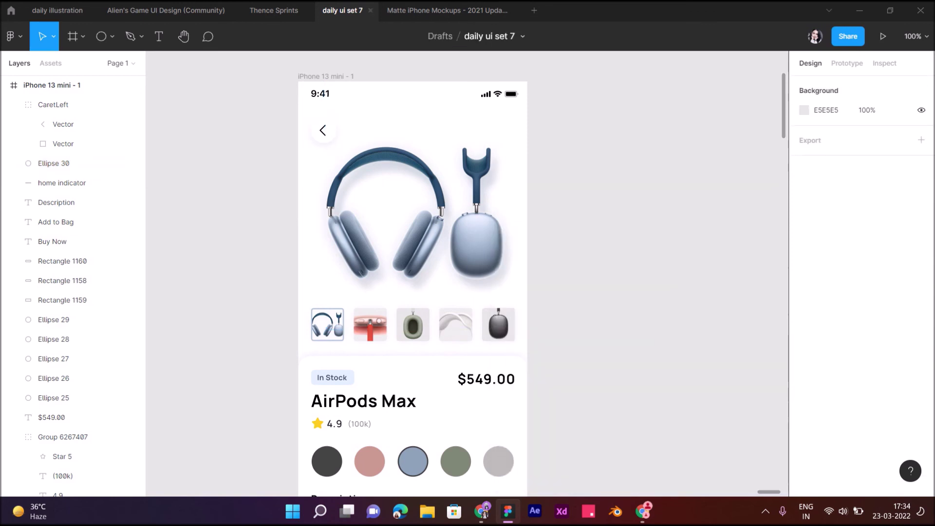
scroll(413, 293, "down", 5)
left_click(464, 375)
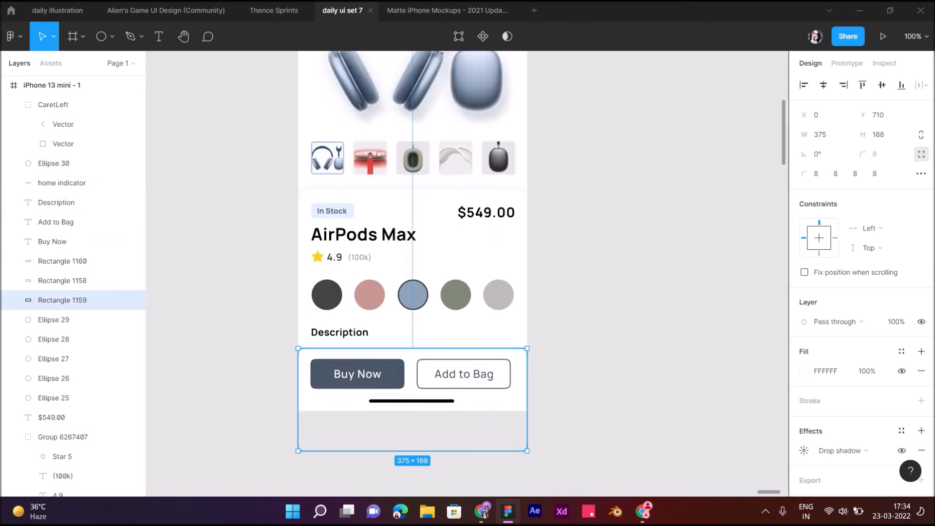
- Delete the Add to Bag button, widen Buy Now to 328, and show the layout grid
left_click(73, 222, "shift")
key("Delete")
left_click(73, 241)
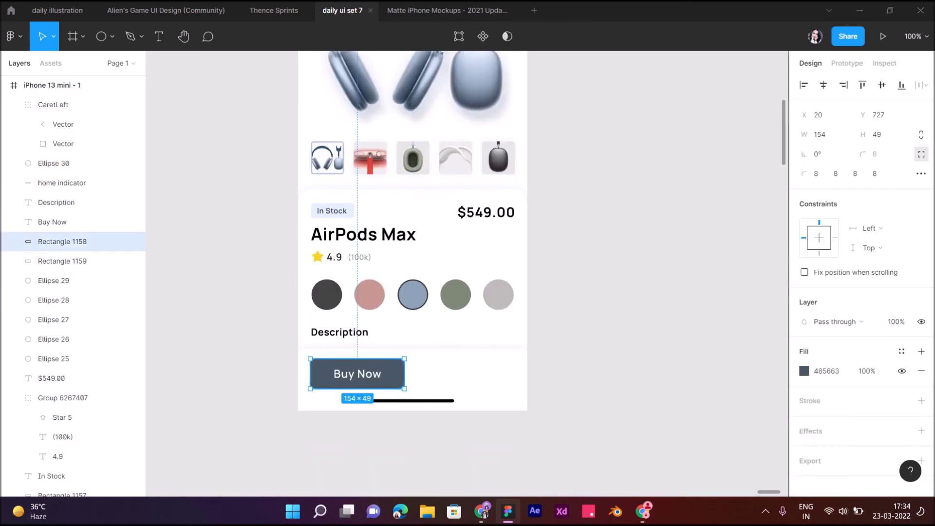
left_click_drag(404, 374, 501, 374)
scroll(413, 267, "up", 5)
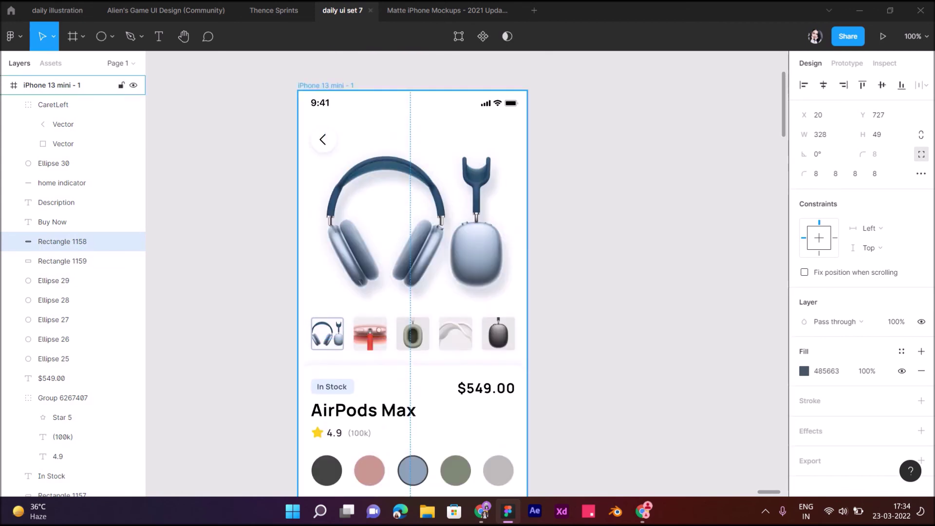
left_click(51, 85)
left_click(902, 292)
scroll(413, 292, "down", 5)
- Centre the Buy Now label on the 328×53 bar at X 149, Y 741
left_click(62, 241)
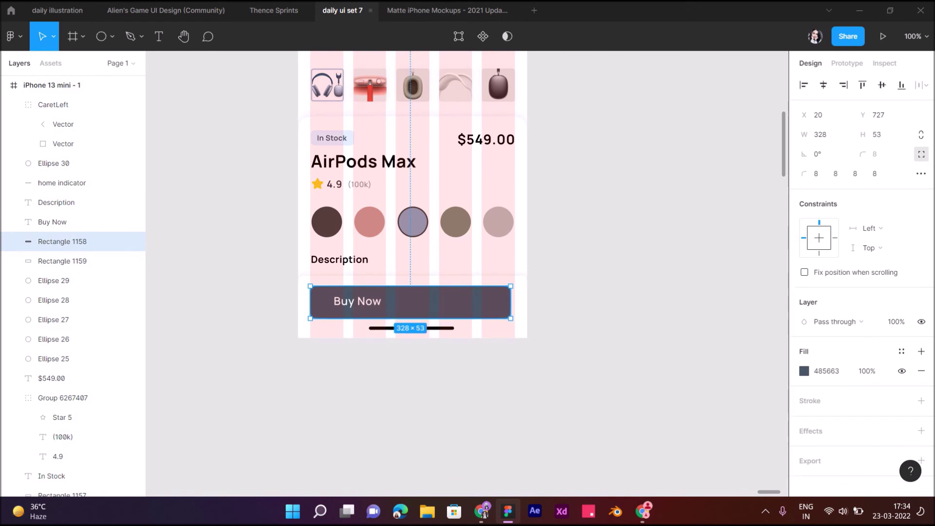
left_click_drag(357, 301, 401, 302)
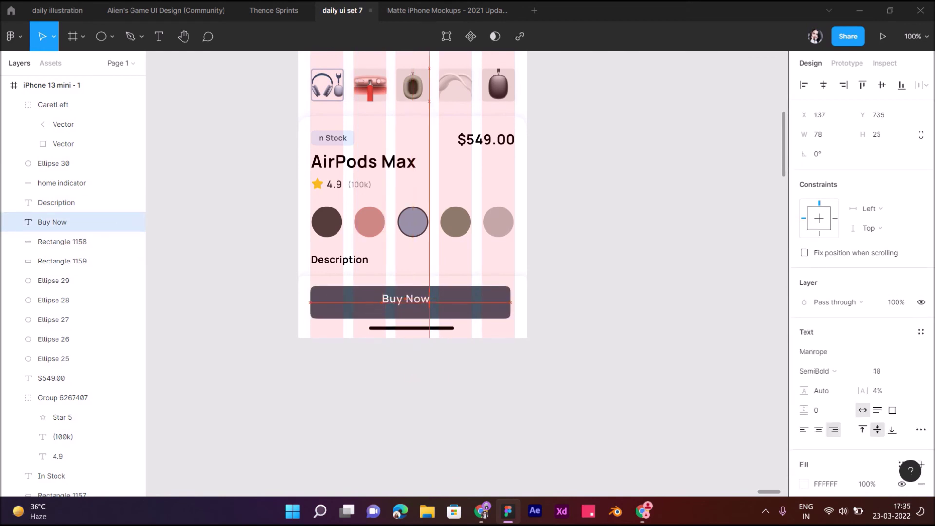
left_click_drag(401, 302, 401, 302)
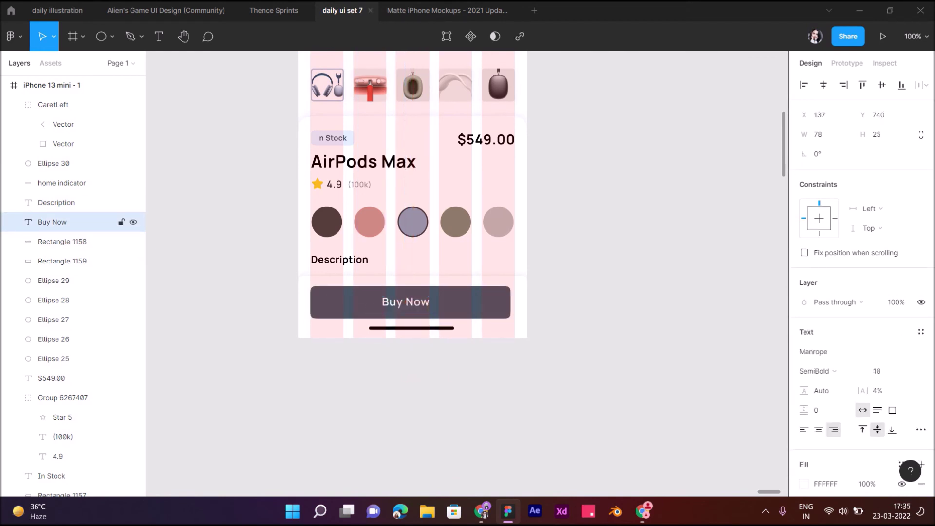
left_click(63, 241)
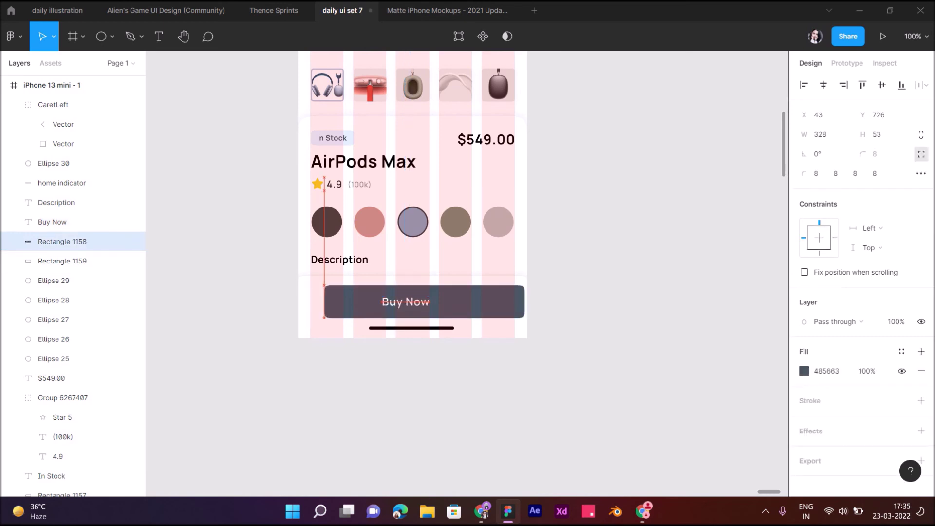
left_click(609, 390)
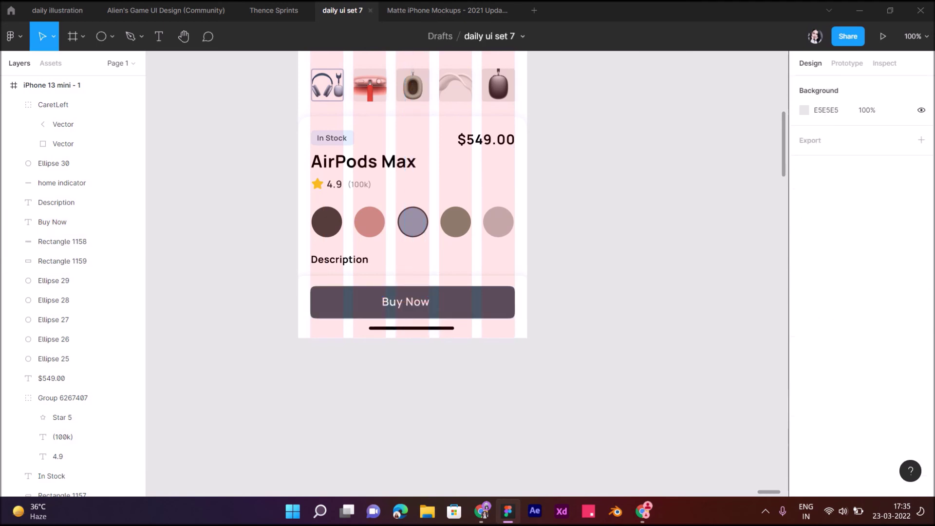
left_click(406, 302)
left_click_drag(405, 303, 410, 303)
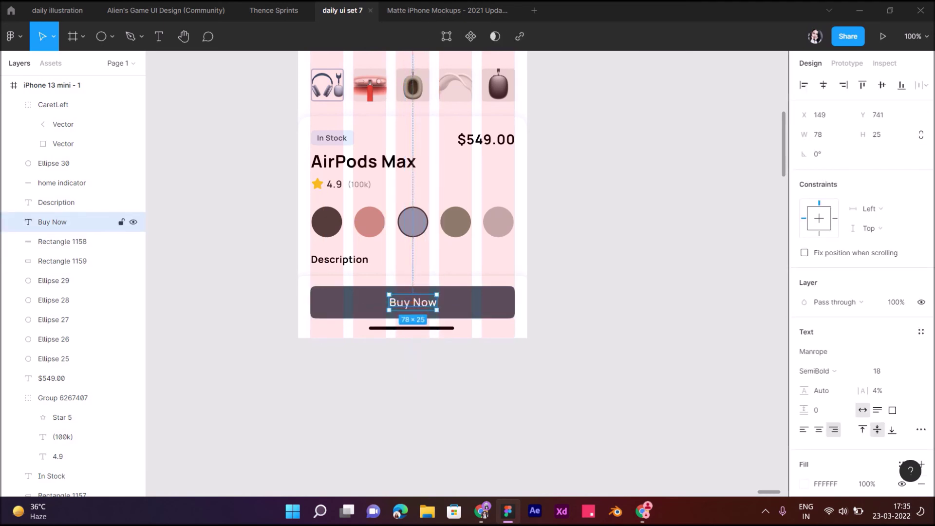
key("Escape")
- Scroll around the canvas to review the finished AirPods Max screen
scroll(413, 273, "up", 1)
scroll(413, 273, "up", 2)
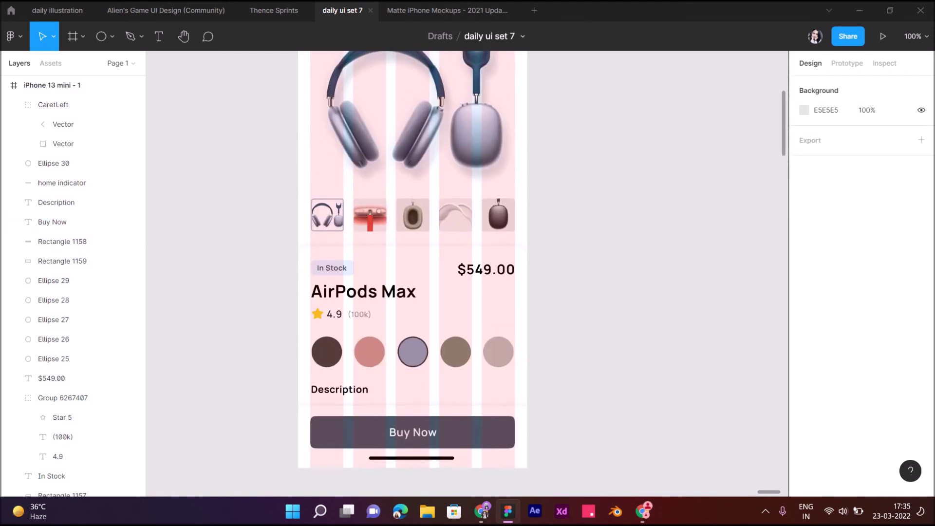
scroll(413, 272, "up", 4)
scroll(413, 273, "down", 2)
scroll(412, 272, "down", 2)
scroll(412, 273, "down", 2)
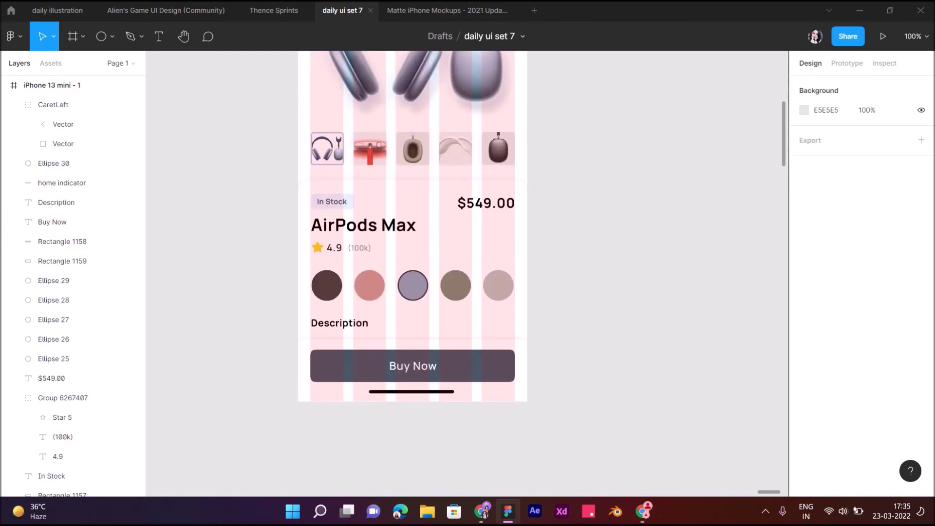
scroll(412, 273, "up", 1)
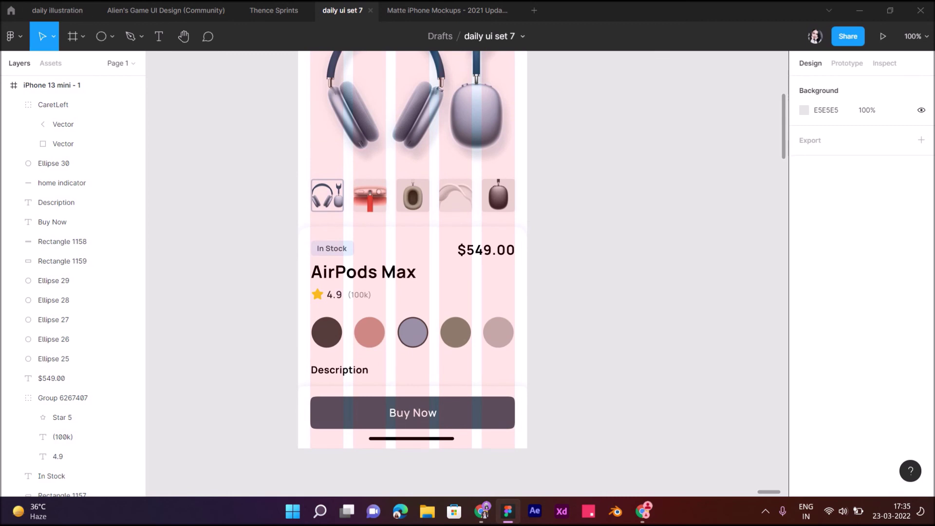
scroll(413, 273, "up", 2)
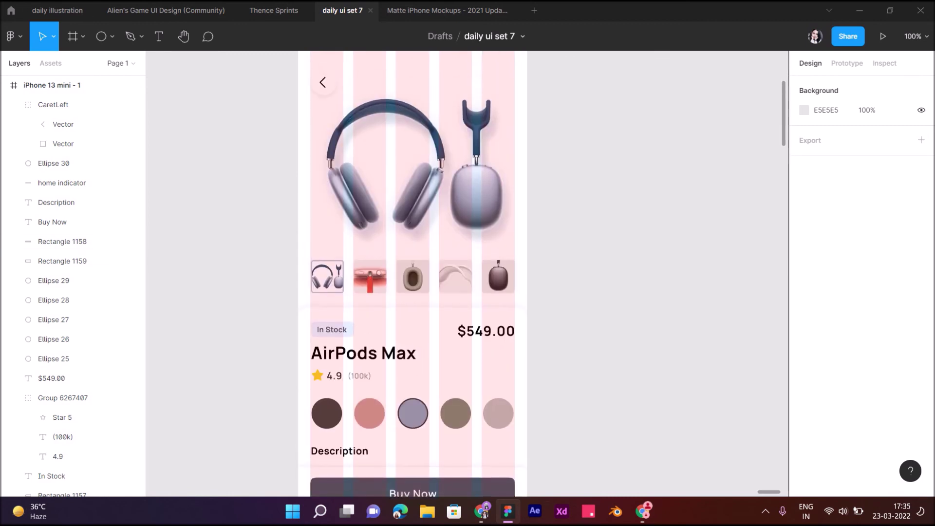
scroll(413, 273, "up", 1)
scroll(413, 273, "down", 3)
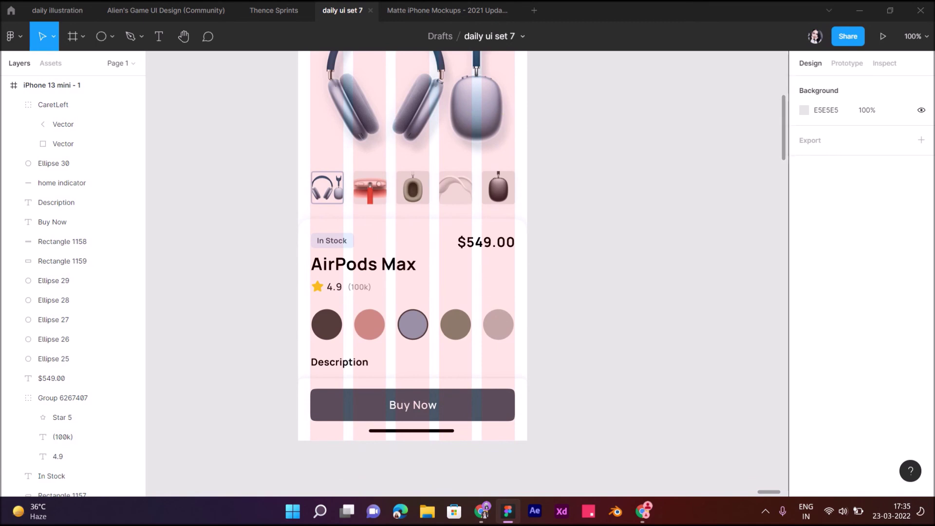
scroll(413, 273, "up", 3)
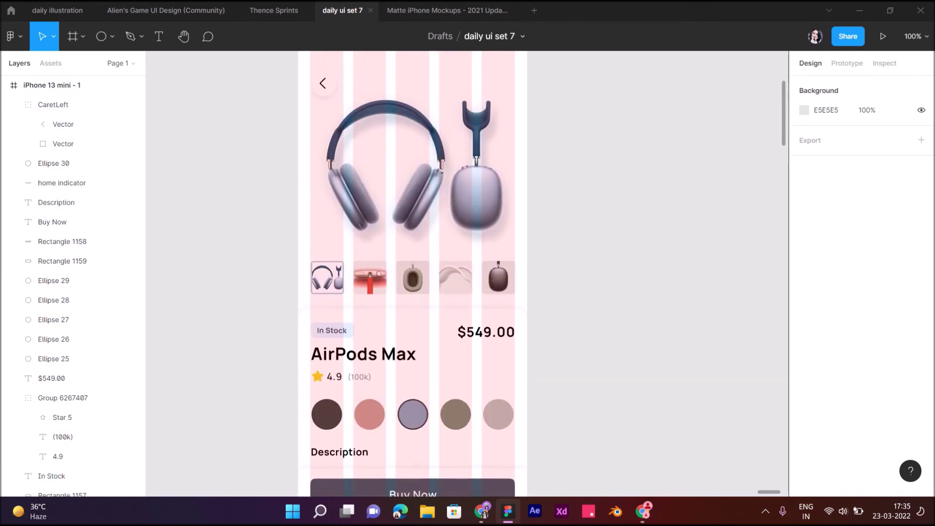
- Hide the phone frame's column layout grid and rename the frame '#96'
left_click(325, 83)
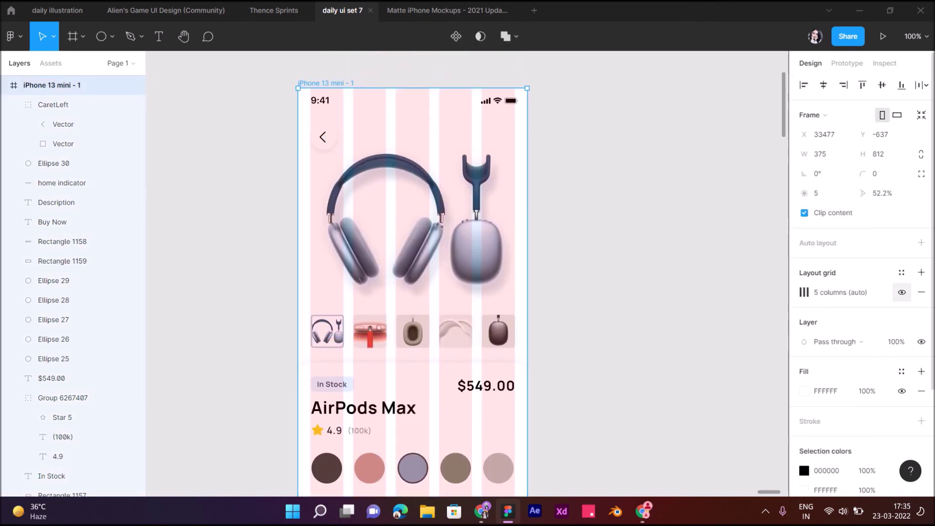
left_click(902, 293)
scroll(413, 273, "down", 2)
scroll(412, 273, "up", 2)
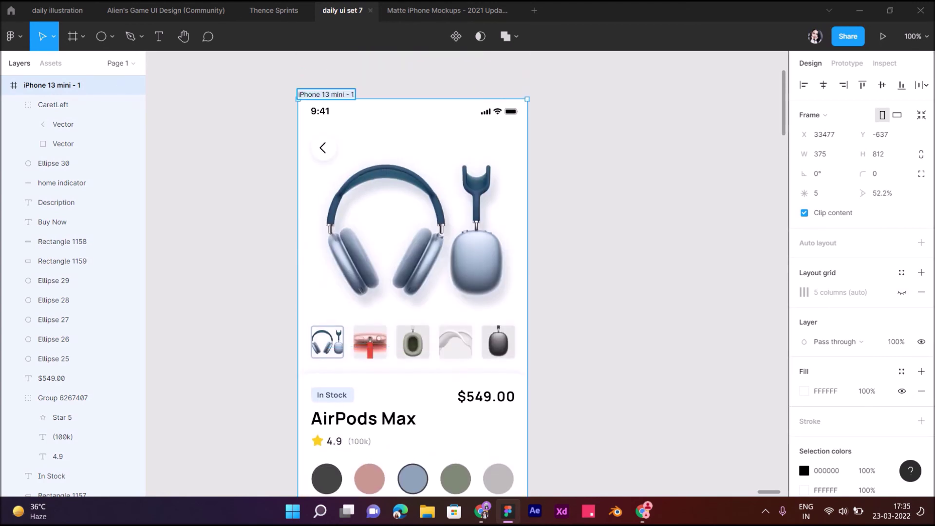
key("Escape")
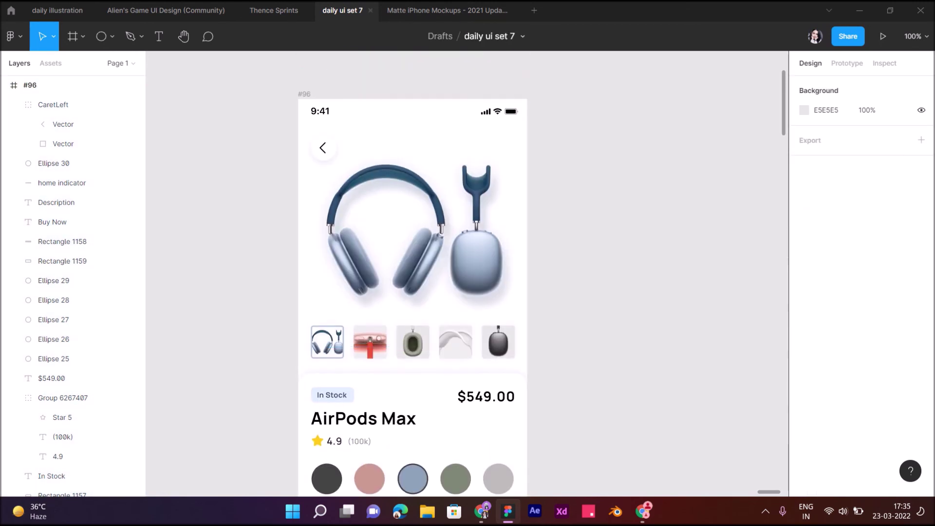
scroll(544, 209, "down", 3)
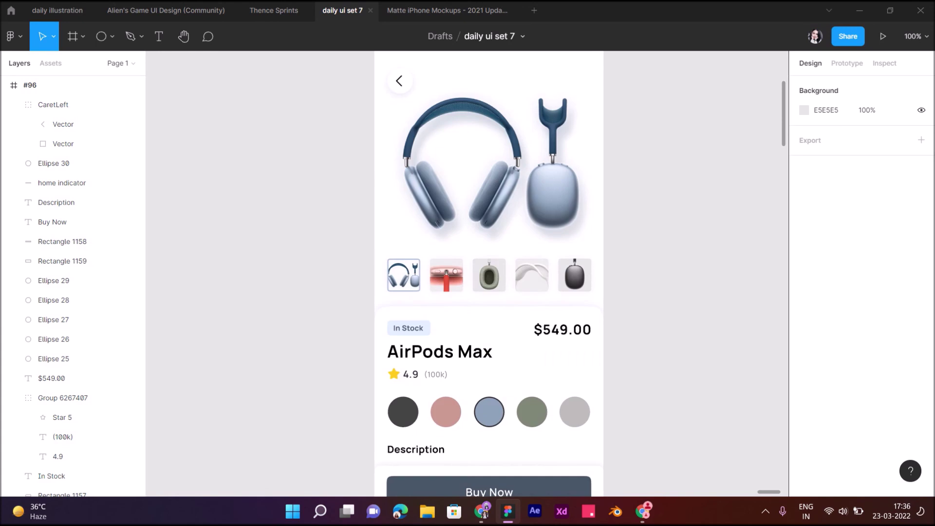